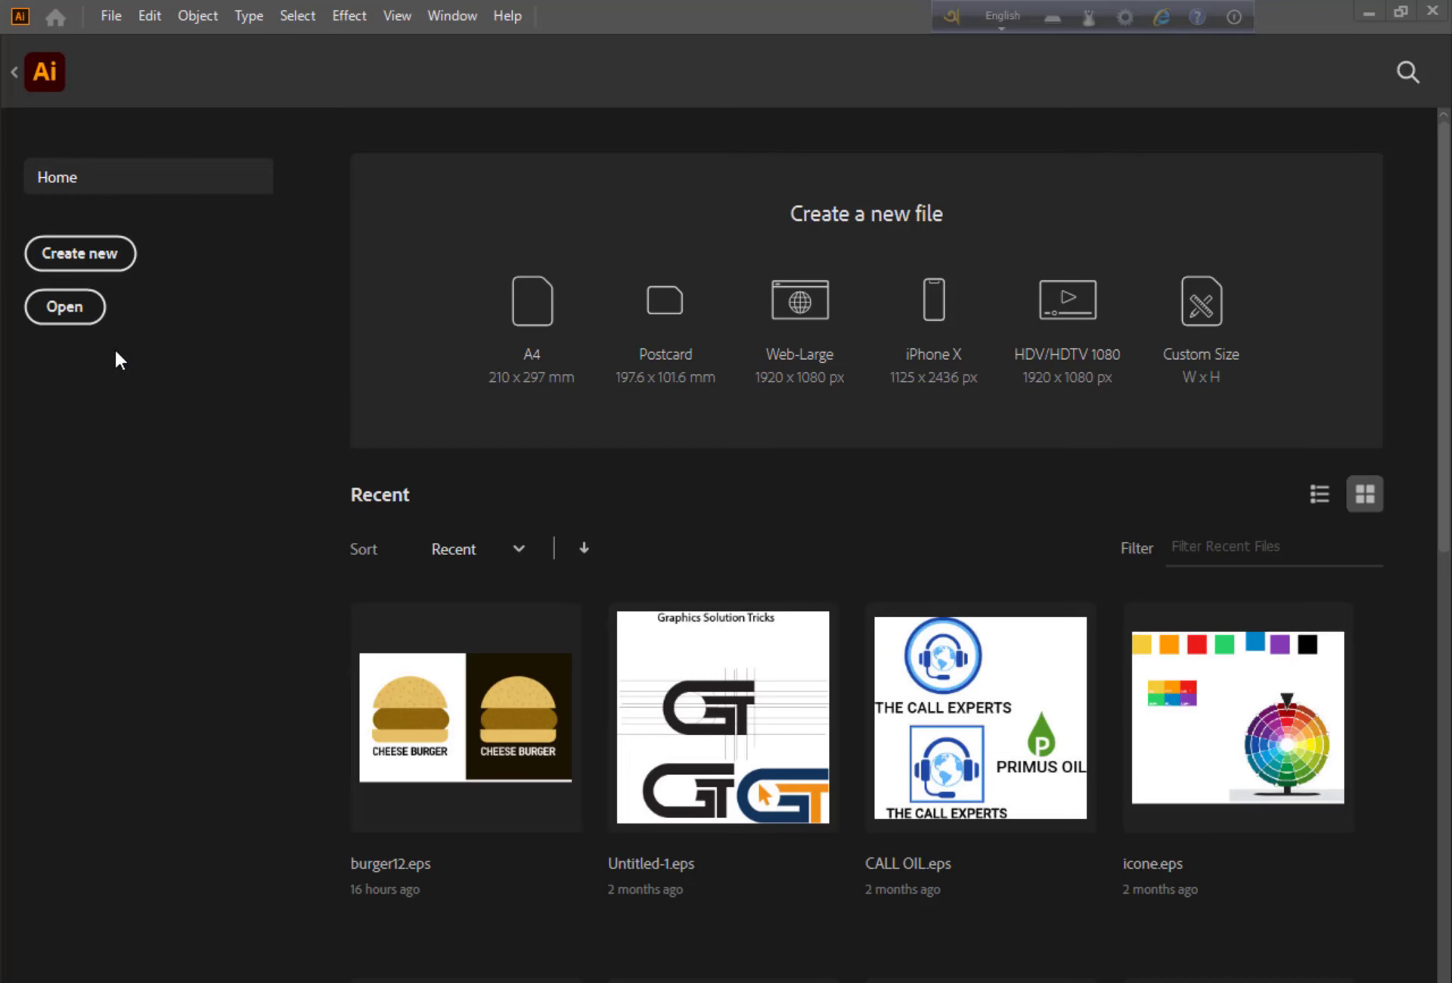
# Step: Create a new 1080 × 1080 px document, Untitled-3
pyautogui.click(81, 257)
pyautogui.moveTo(807, 154); pyautogui.dragTo(351, 154)
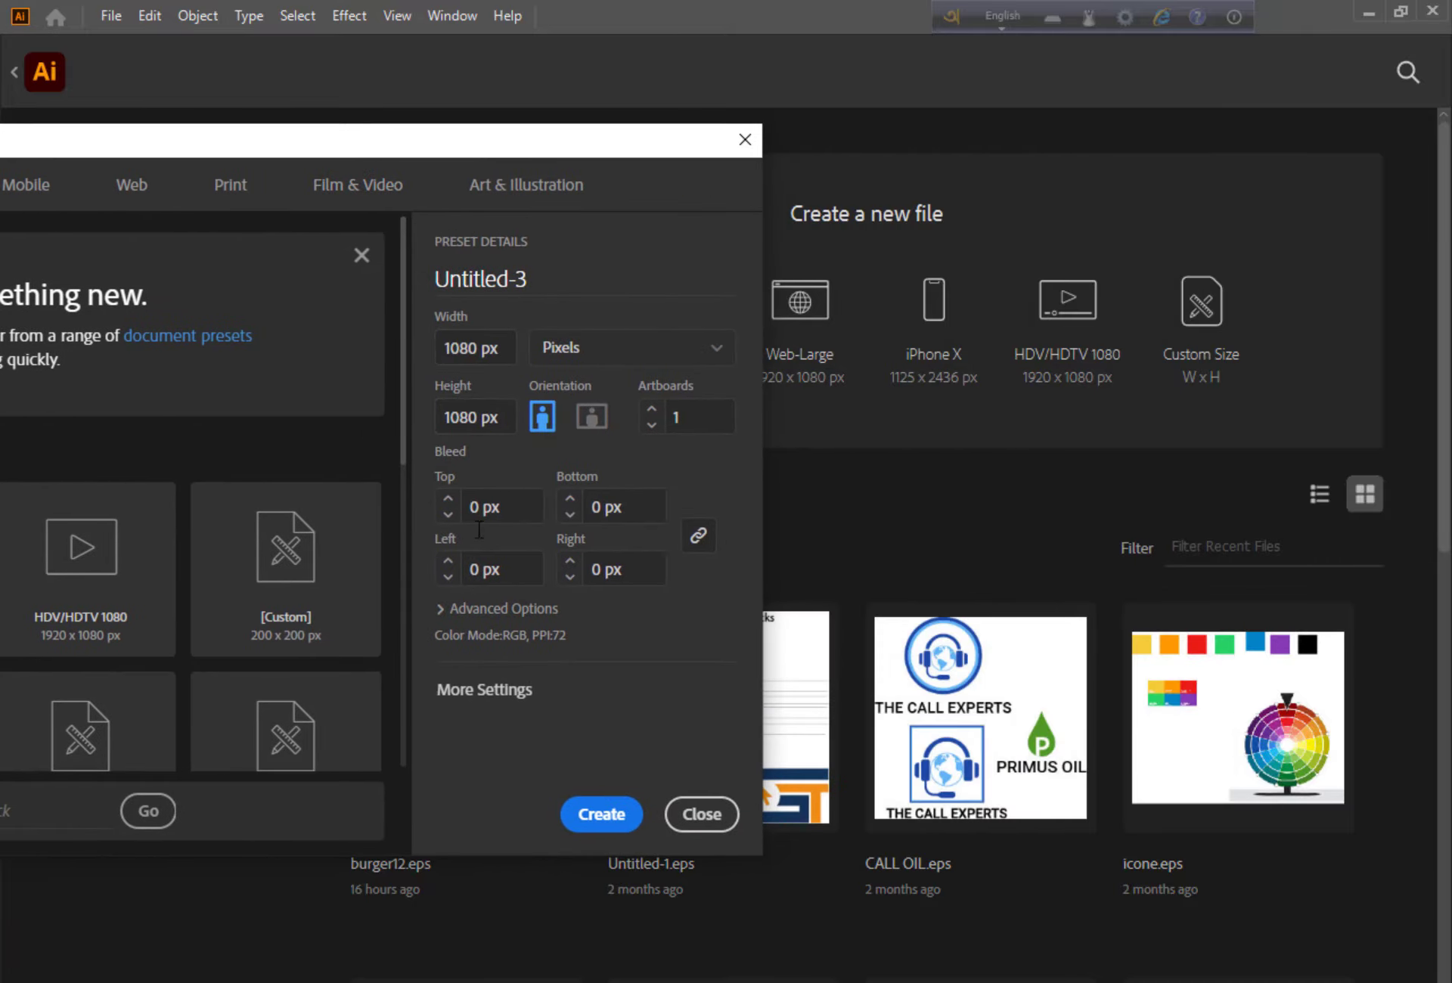
pyautogui.click(594, 815)
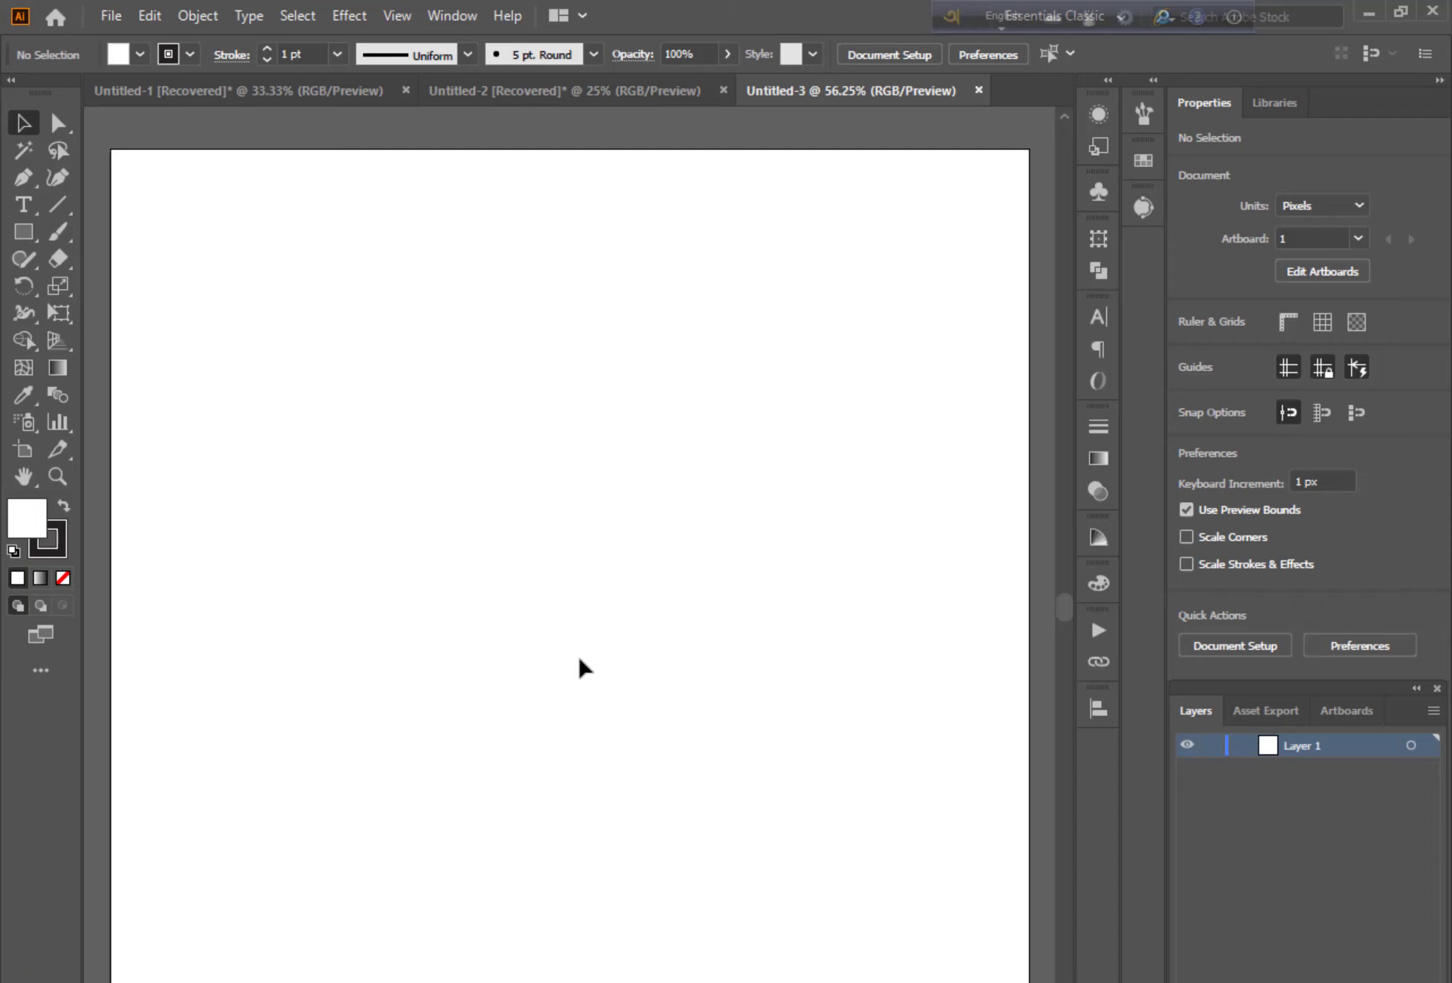
# Step: Set the stroke to None and the fill to white
pyautogui.hotkey('ctrl', '-')
pyautogui.scroll(-1, 568, 644)
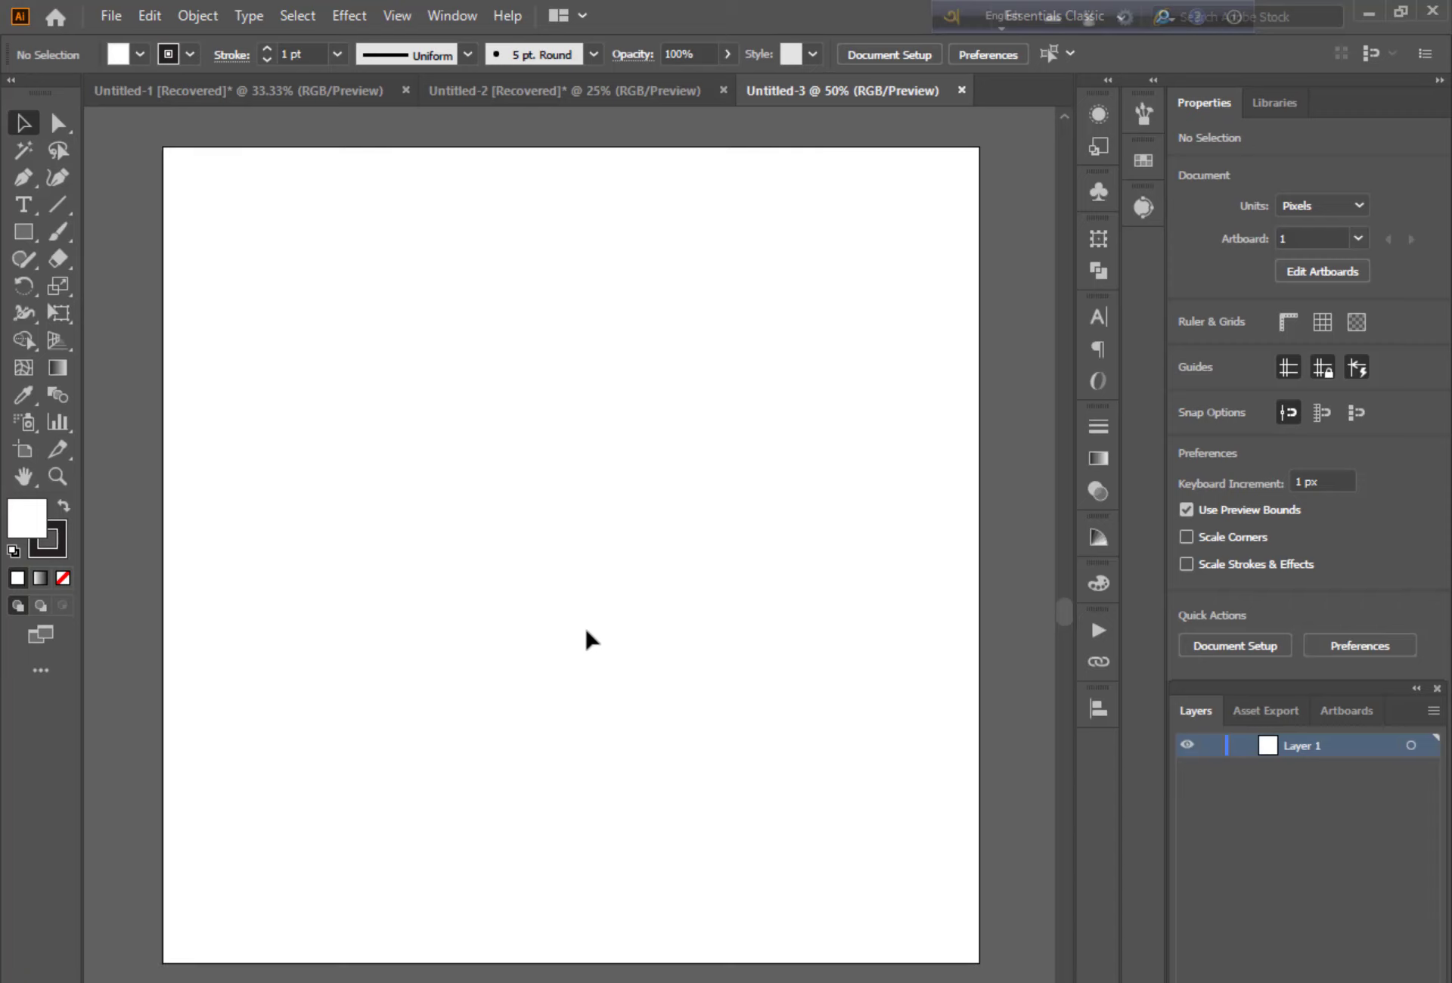
pyautogui.press('F6')
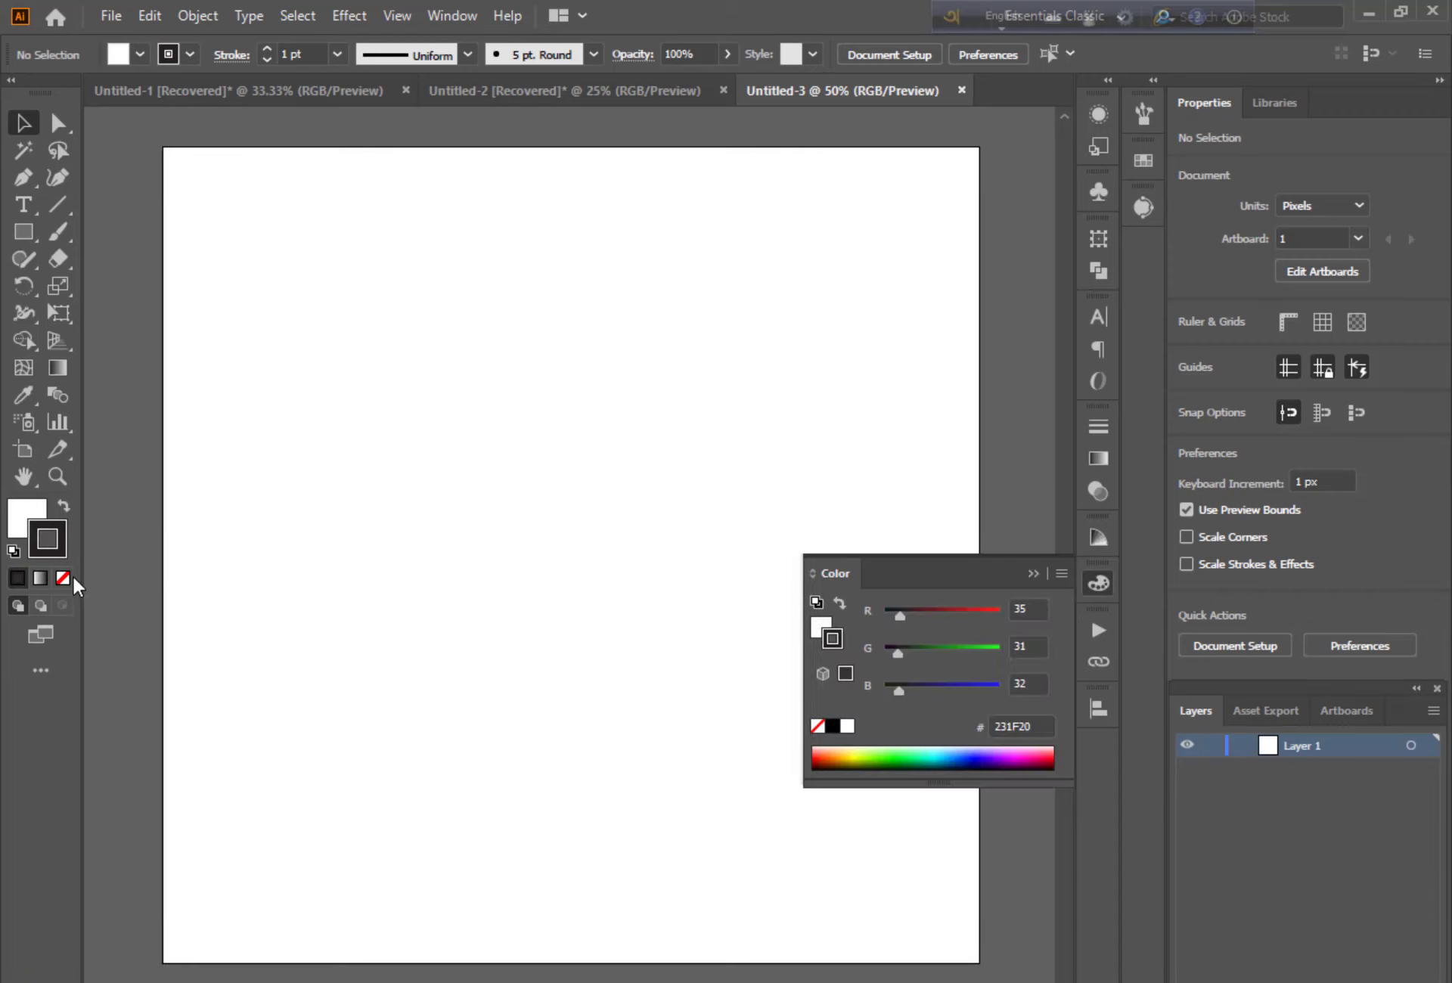
pyautogui.click(64, 578)
pyautogui.click(19, 525)
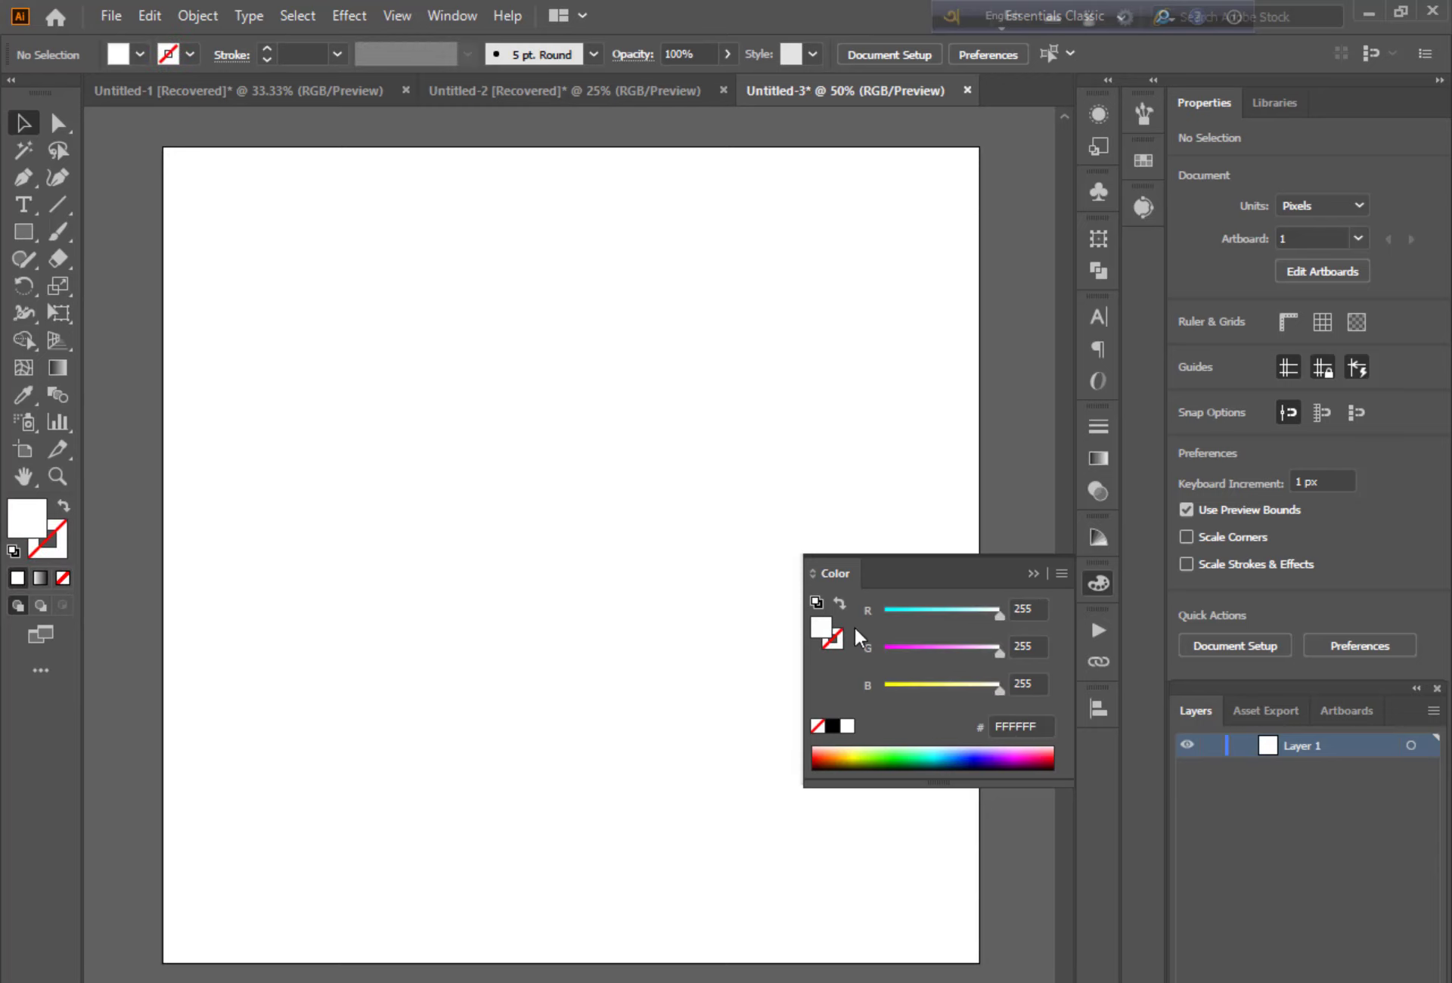
pyautogui.click(1033, 573)
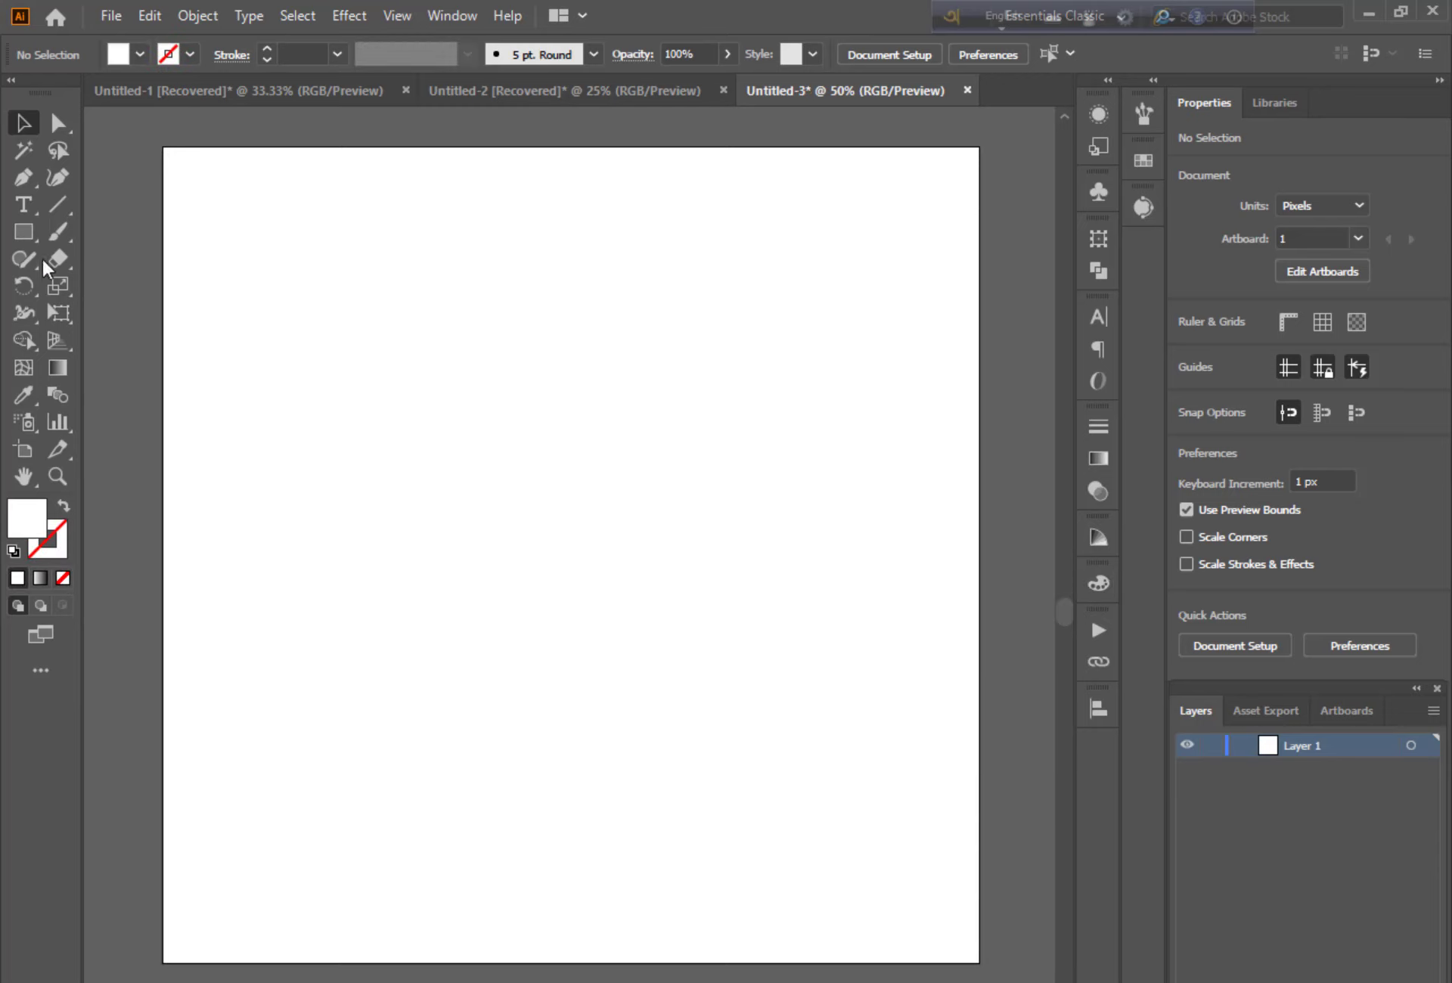
# Step: Add a 1080 × 1080 px rectangle centred on the artboard
pyautogui.click(23, 231)
pyautogui.click(493, 345)
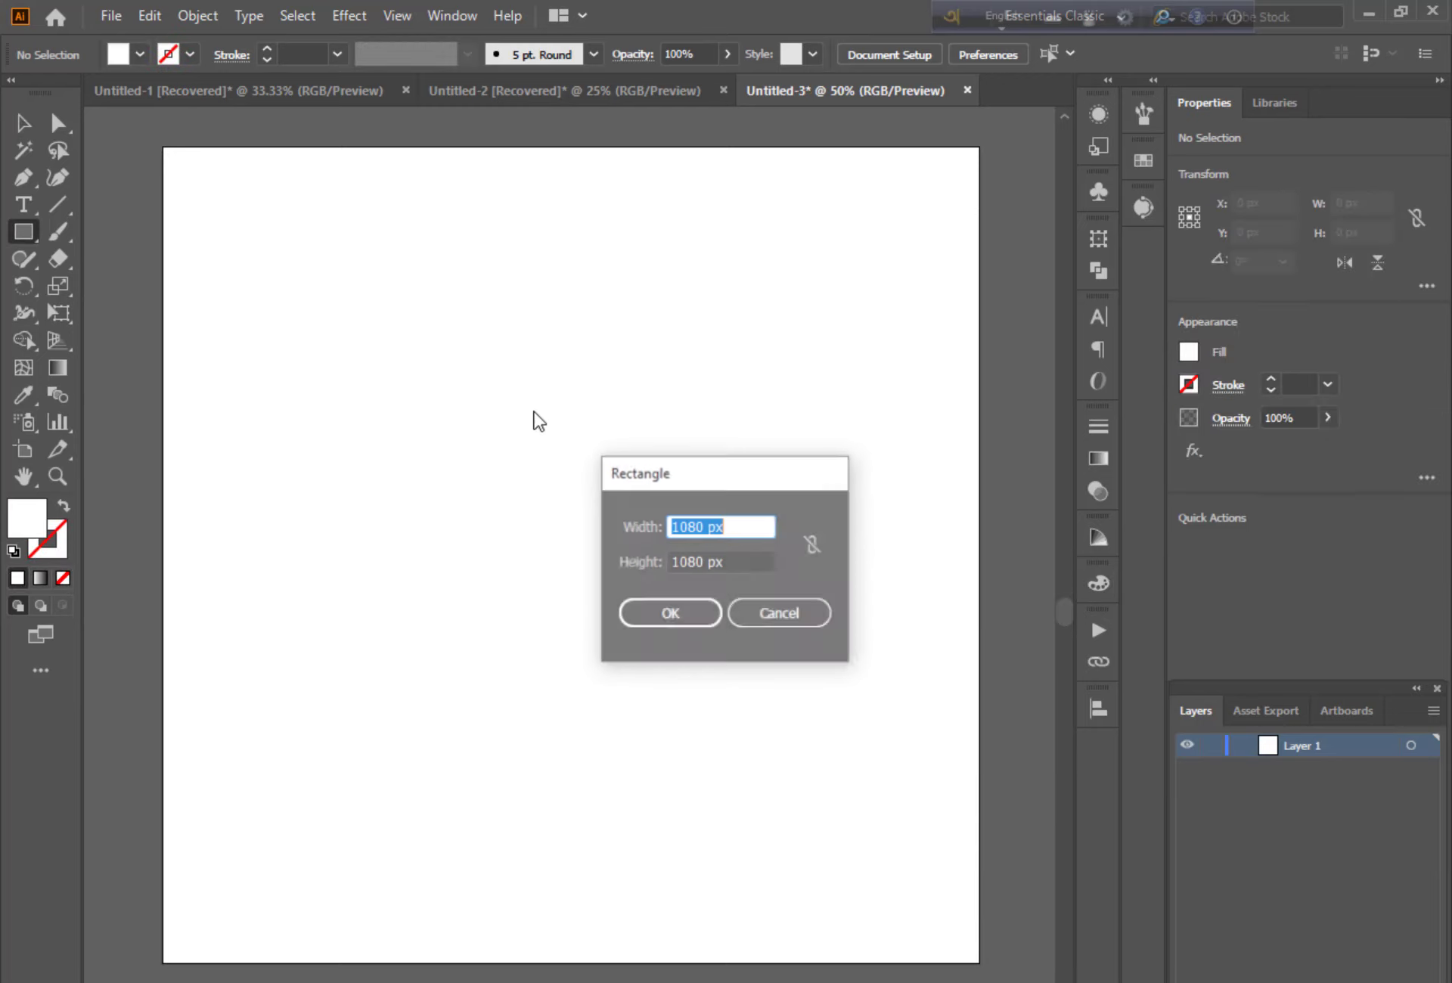
pyautogui.click(685, 611)
pyautogui.click(1097, 709)
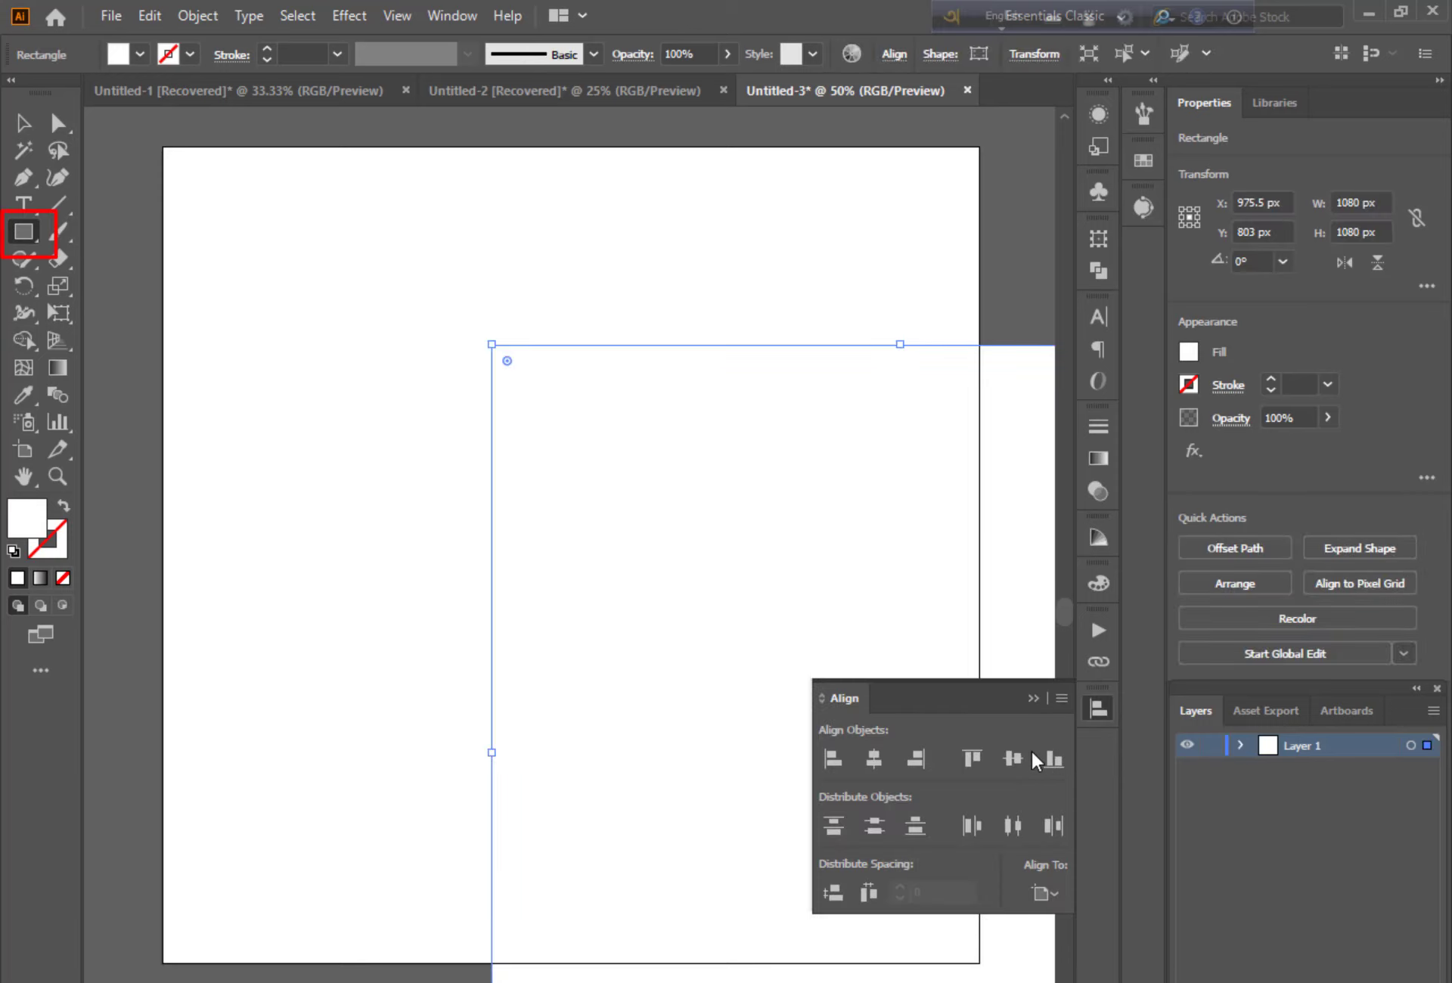
pyautogui.click(972, 759)
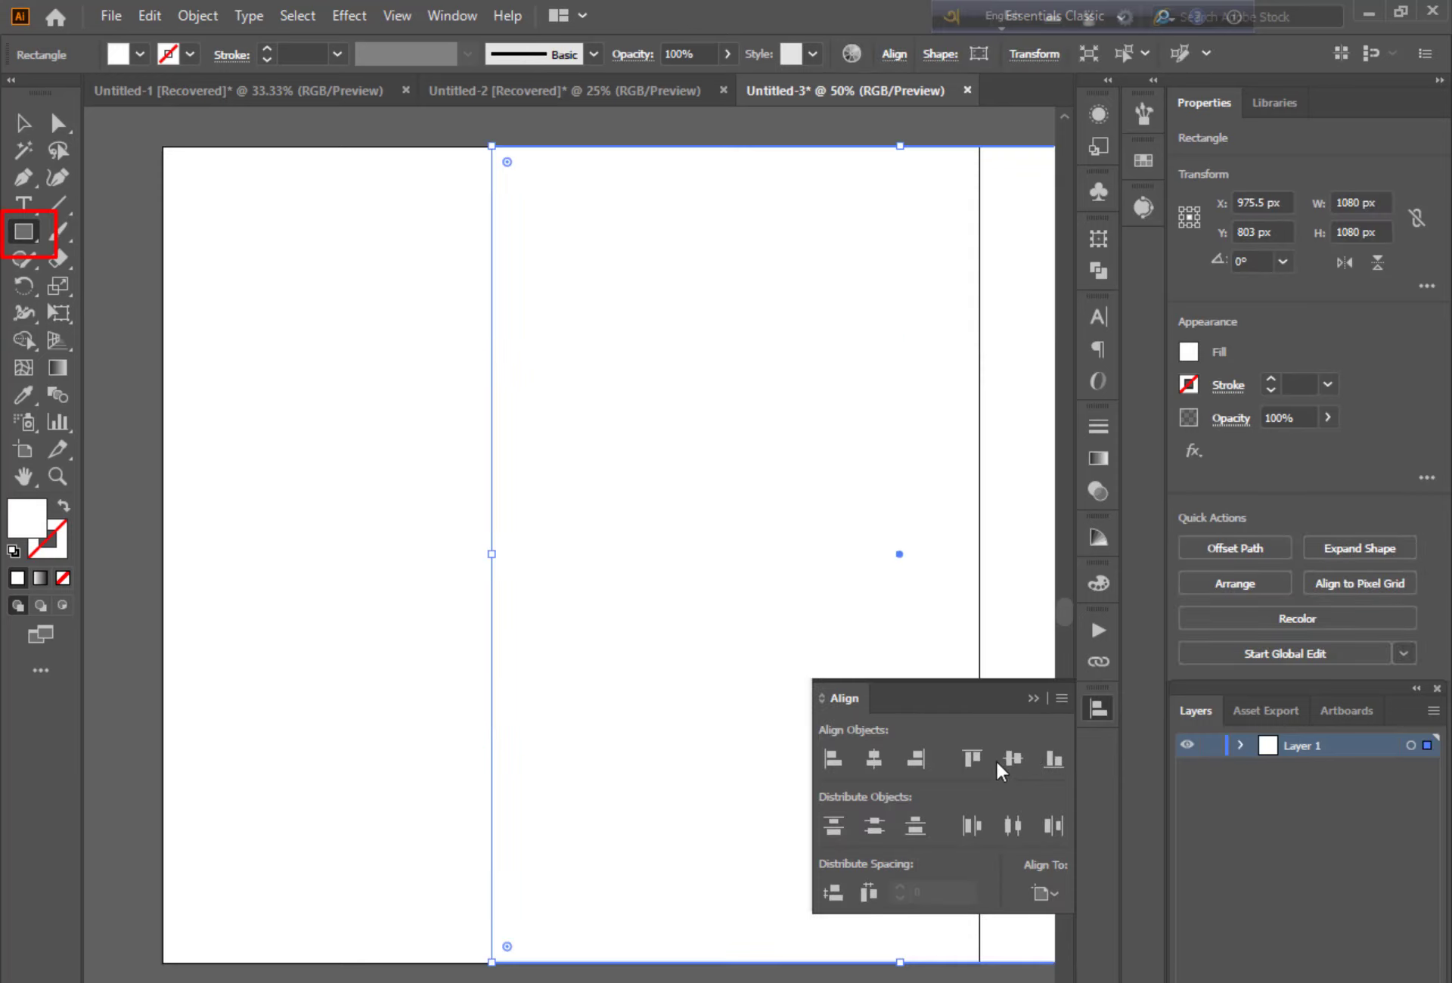
pyautogui.click(912, 759)
pyautogui.click(1033, 698)
pyautogui.press('v')
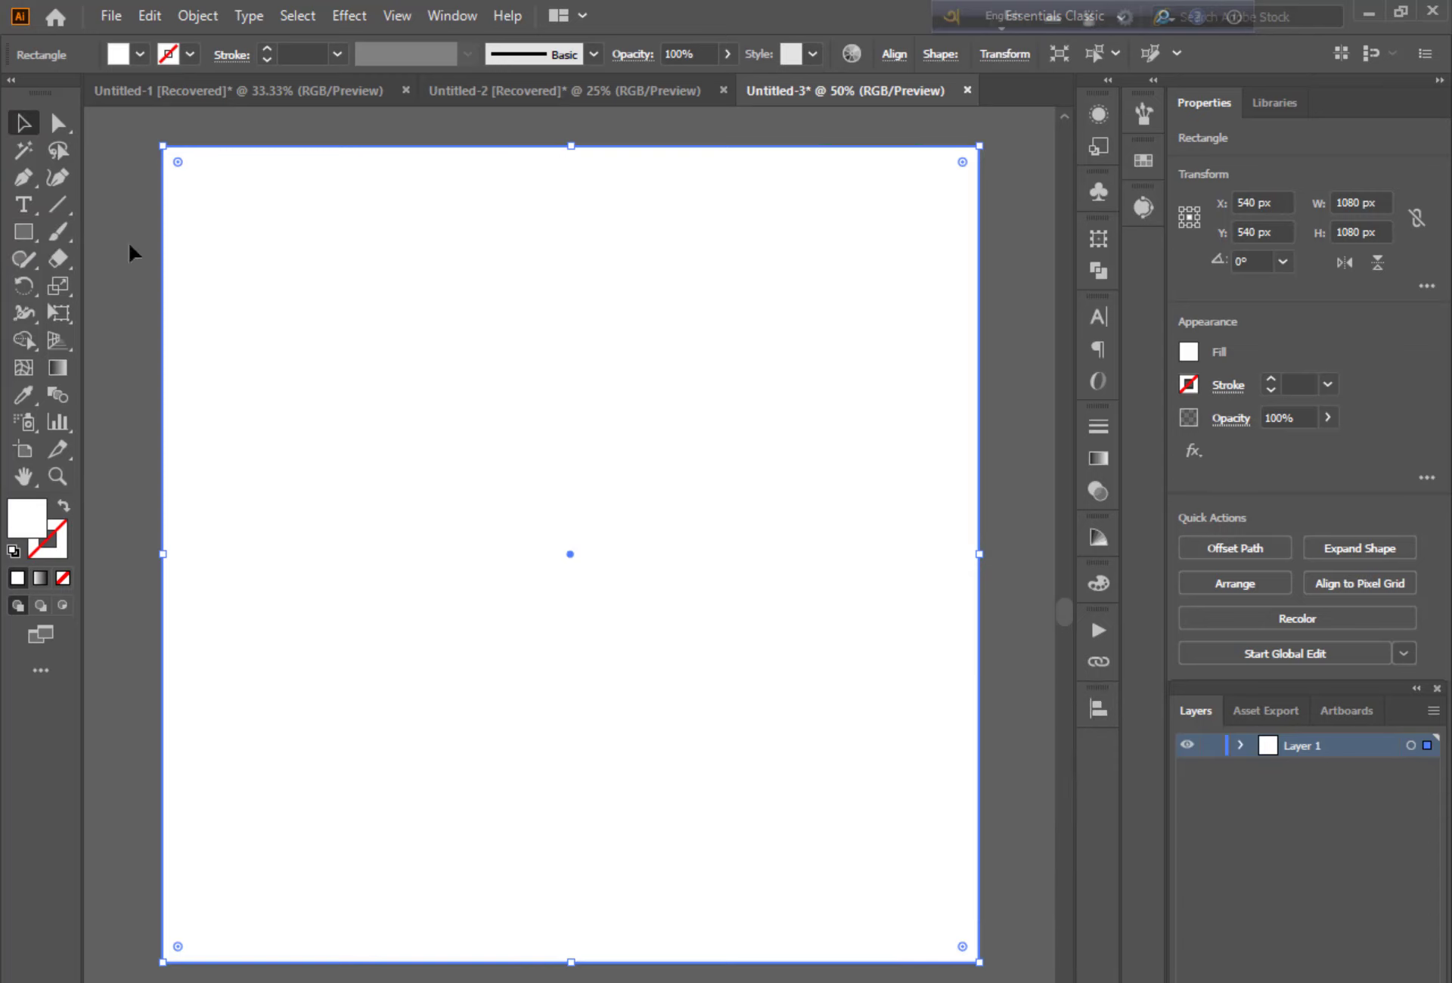
pyautogui.click(138, 277)
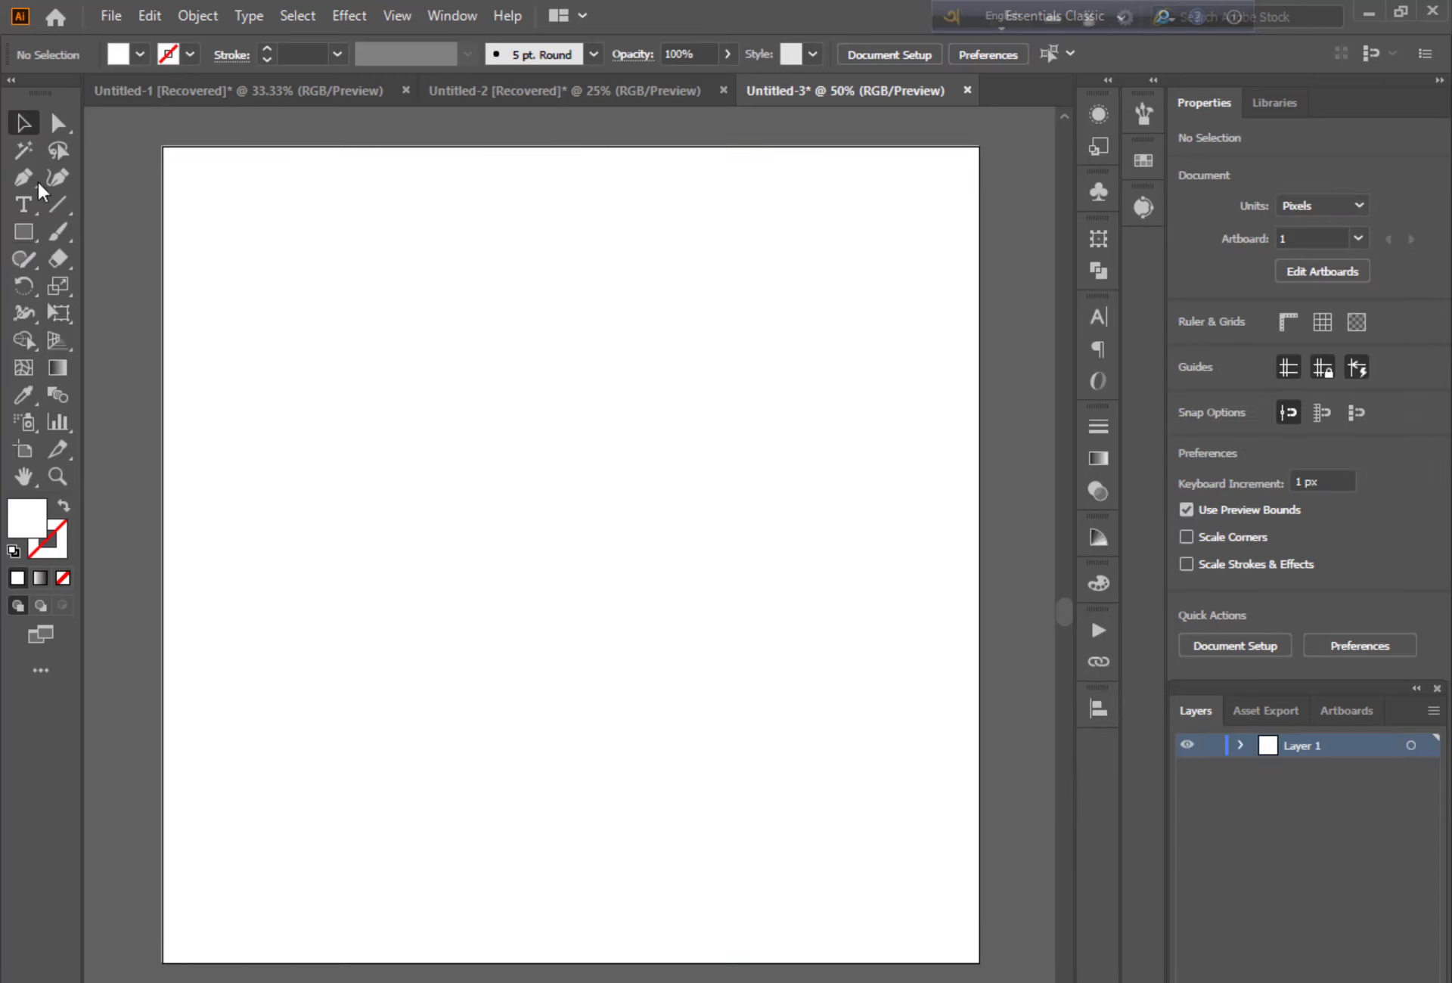
# Step: Draw a header rectangle from the artboard's top-left corner with a rounded bottom-right corner
pyautogui.click(23, 232)
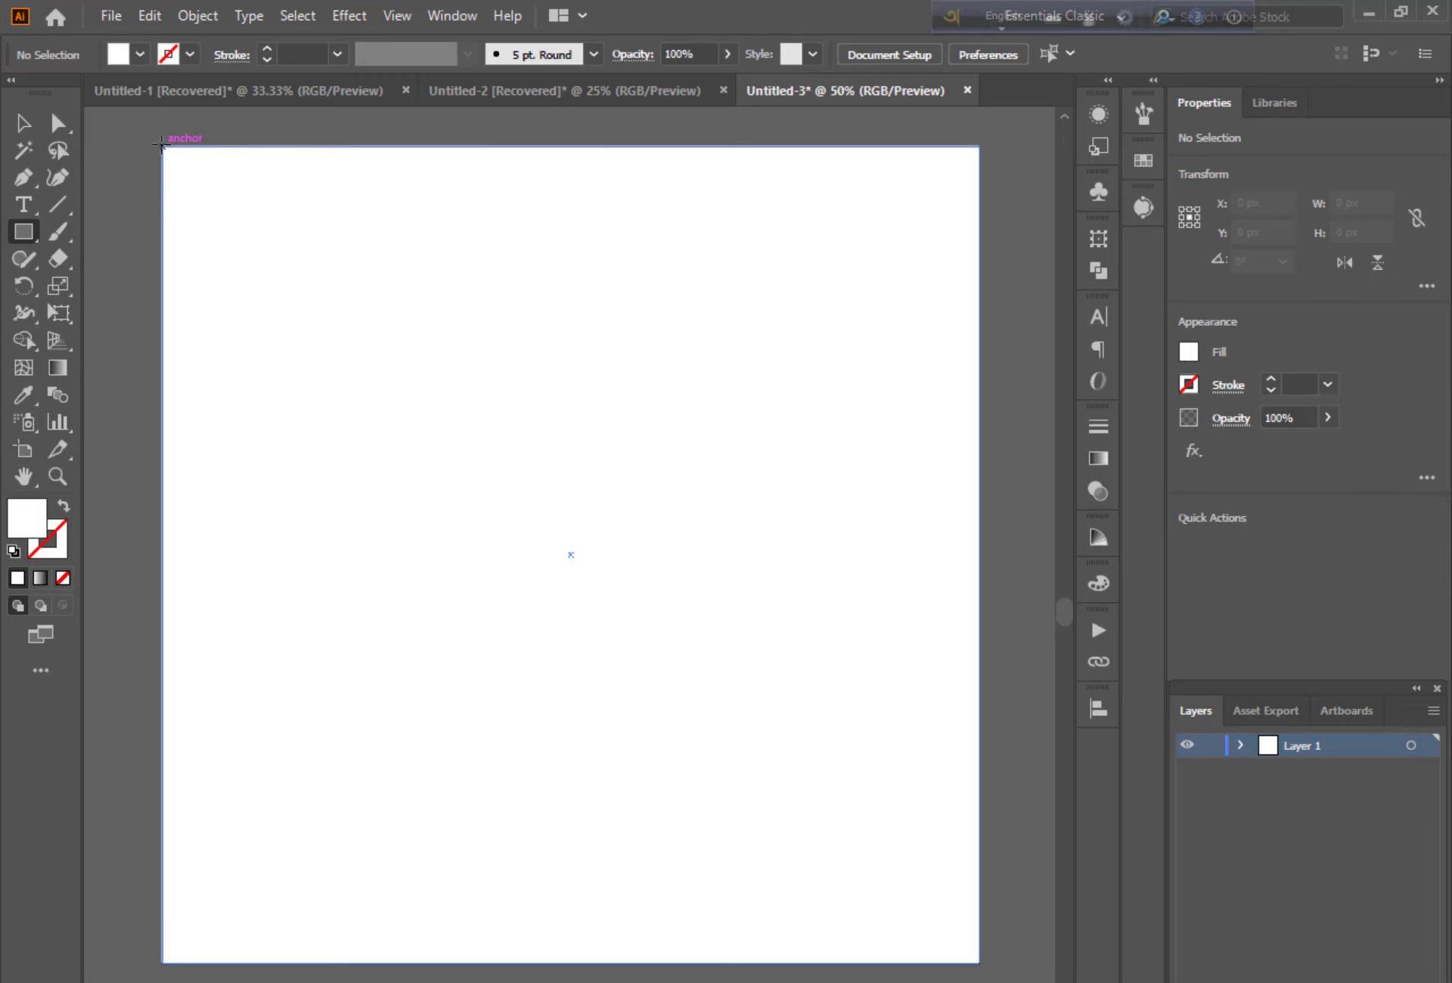
pyautogui.moveTo(162, 144)
pyautogui.mouseDown()
pyautogui.moveTo(682, 408)
pyautogui.moveTo(924, 492)
pyautogui.moveTo(959, 478)
pyautogui.moveTo(943, 481)
pyautogui.mouseUp()
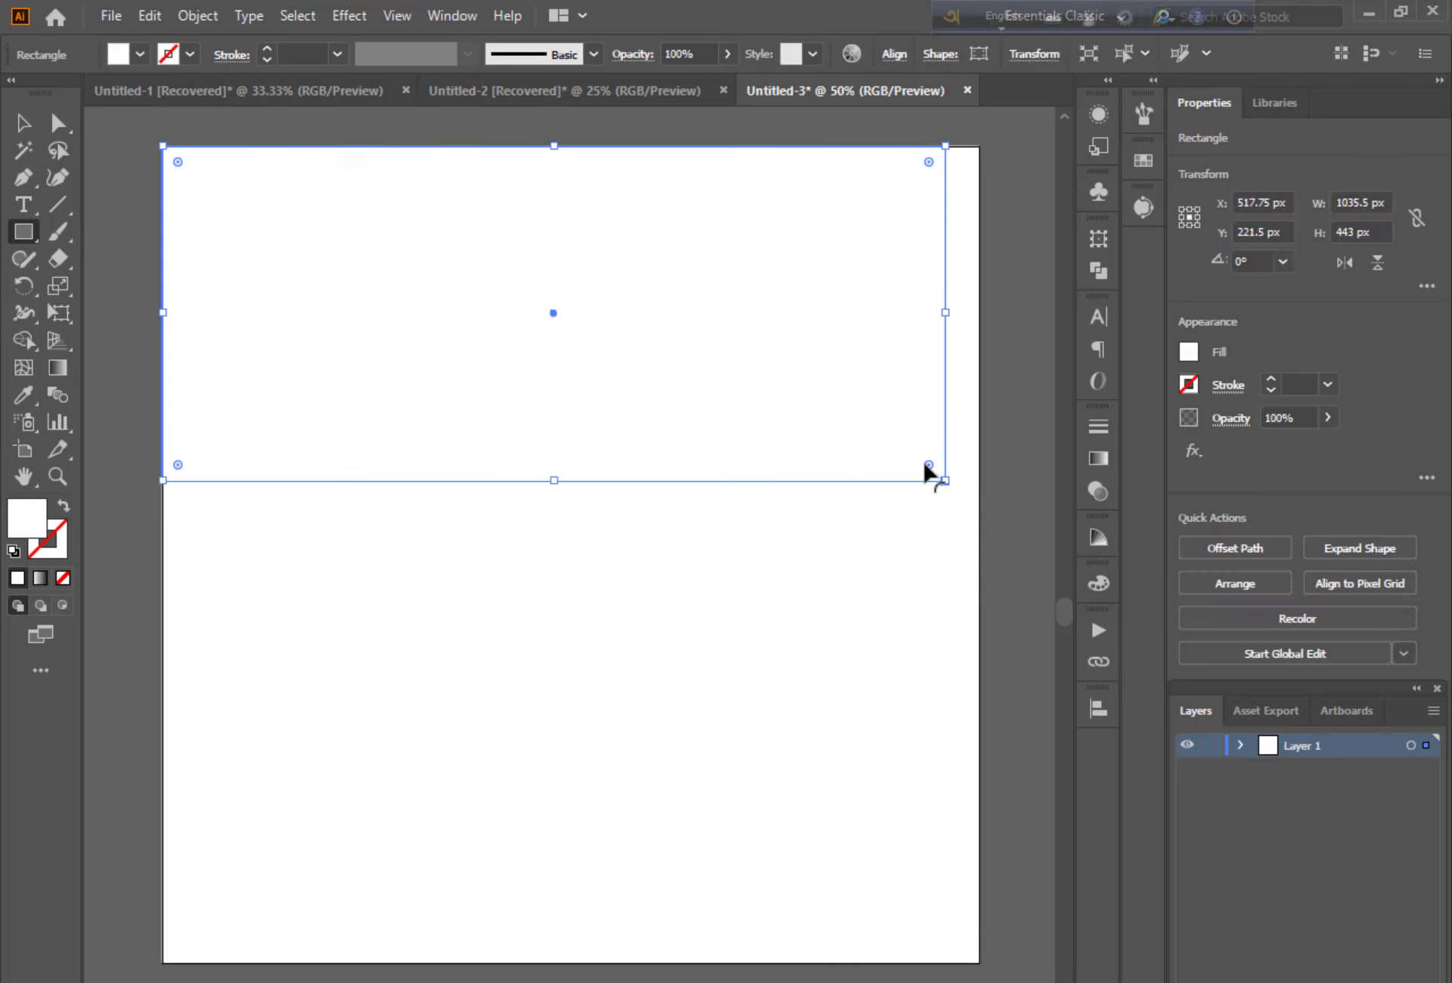
pyautogui.moveTo(928, 465); pyautogui.dragTo(870, 424)
pyautogui.click(19, 129)
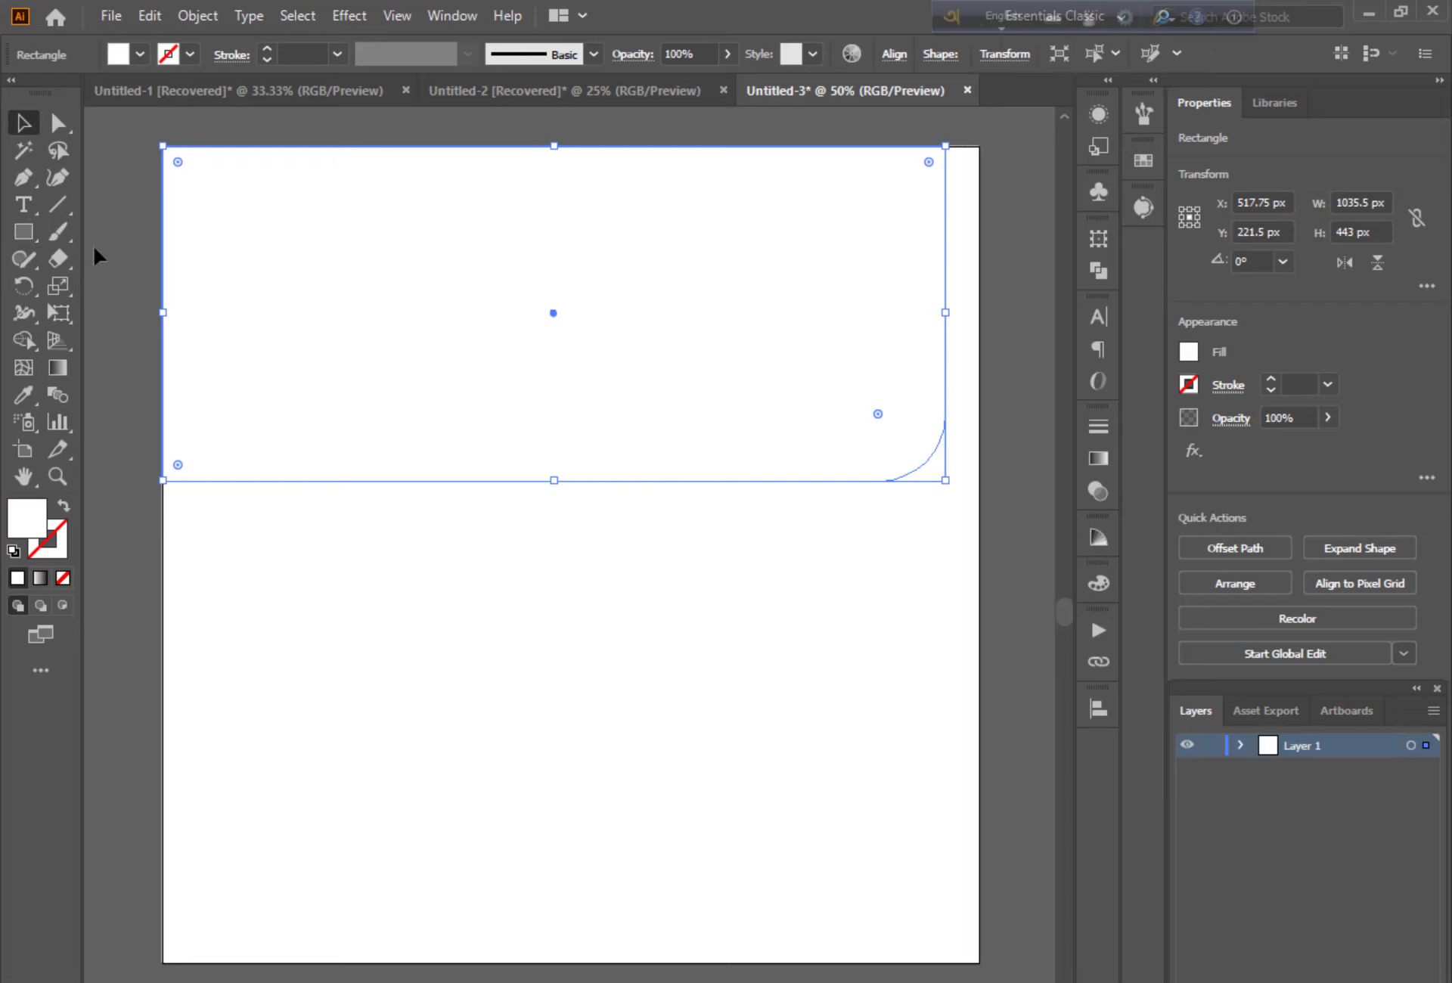
pyautogui.click(197, 376)
pyautogui.click(444, 361)
# Step: Fill the header rectangle deep purple (#550AA5)
pyautogui.doubleClick(37, 518)
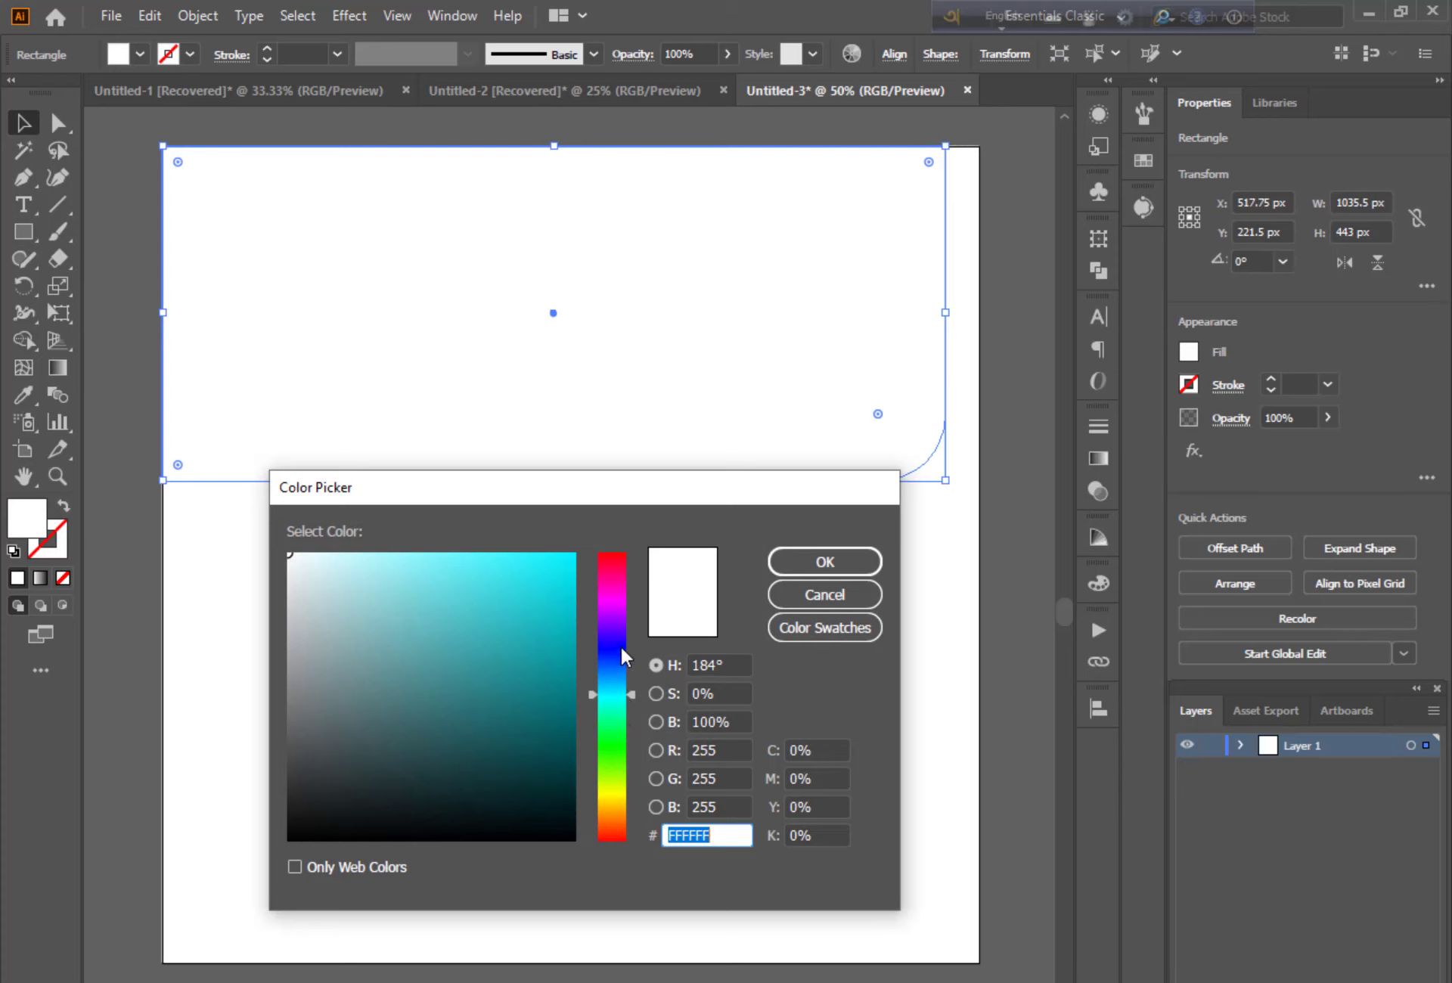
pyautogui.moveTo(620, 643)
pyautogui.mouseDown()
pyautogui.moveTo(620, 614)
pyautogui.moveTo(614, 625)
pyautogui.mouseUp()
pyautogui.click(558, 659)
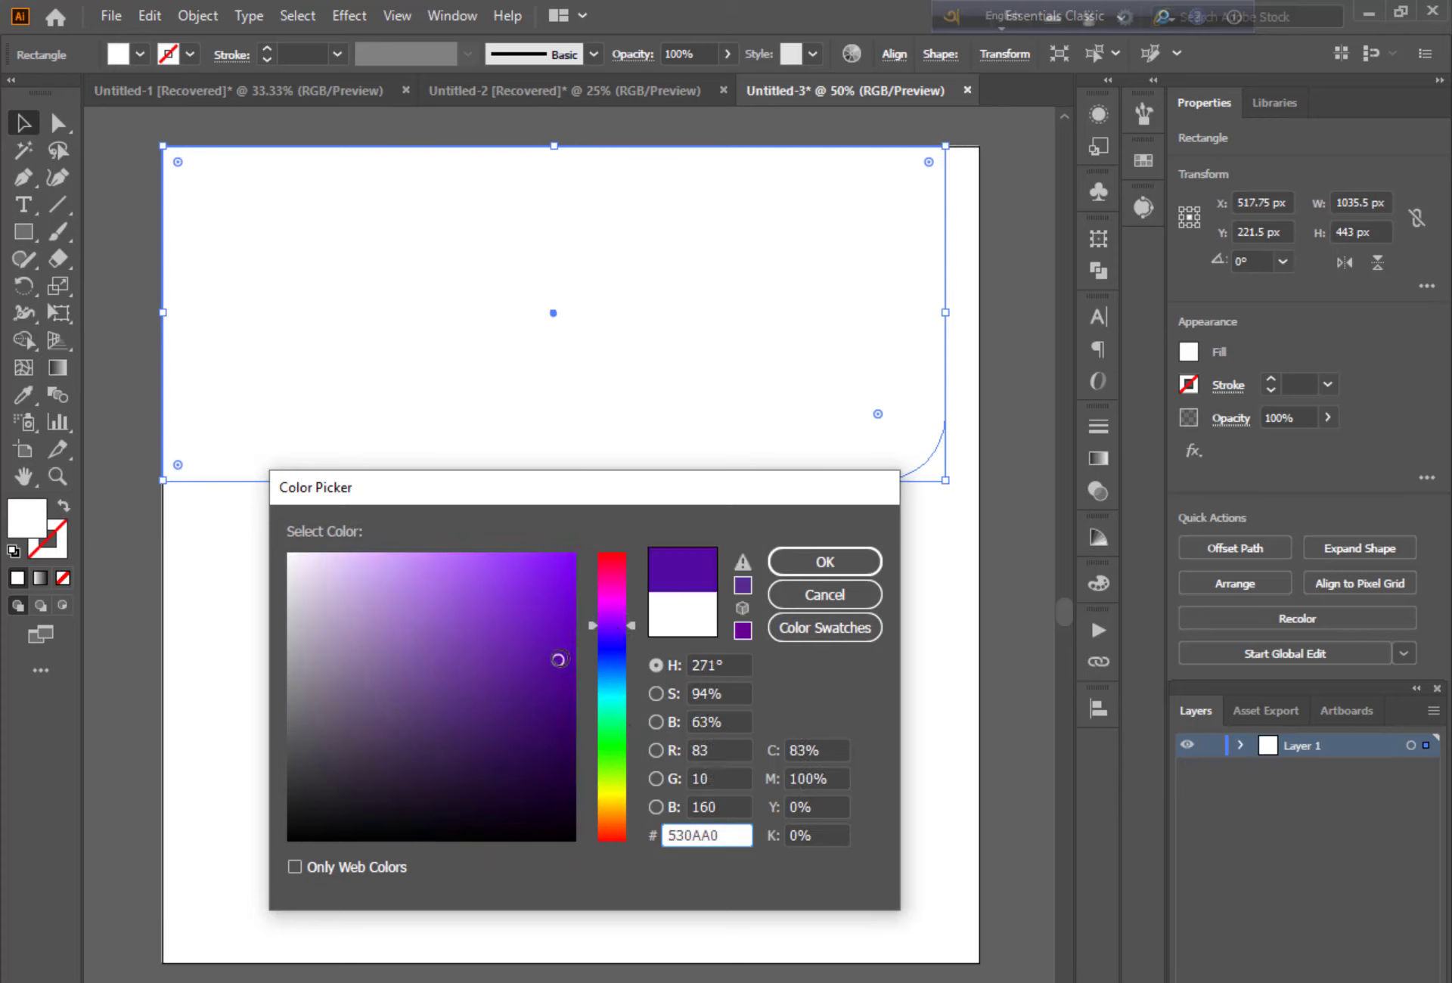
pyautogui.click(825, 561)
pyautogui.click(1012, 613)
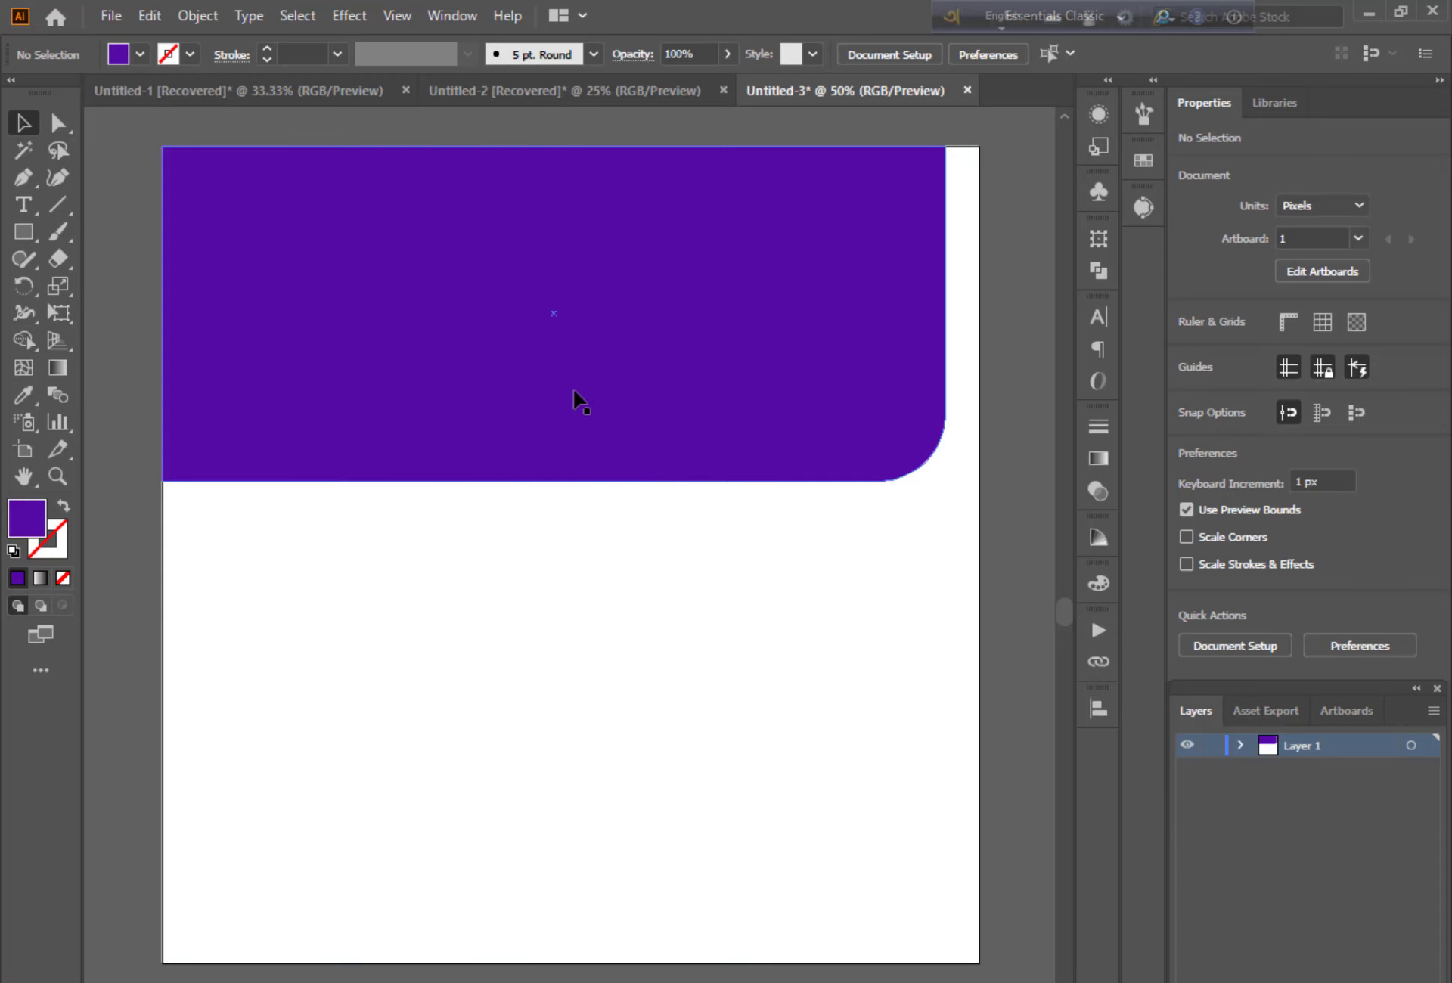
pyautogui.press('alt')
# Step: Duplicate the purple header down-left and fill the copy orange-yellow
pyautogui.moveTo(573, 394); pyautogui.dragTo(508, 470)
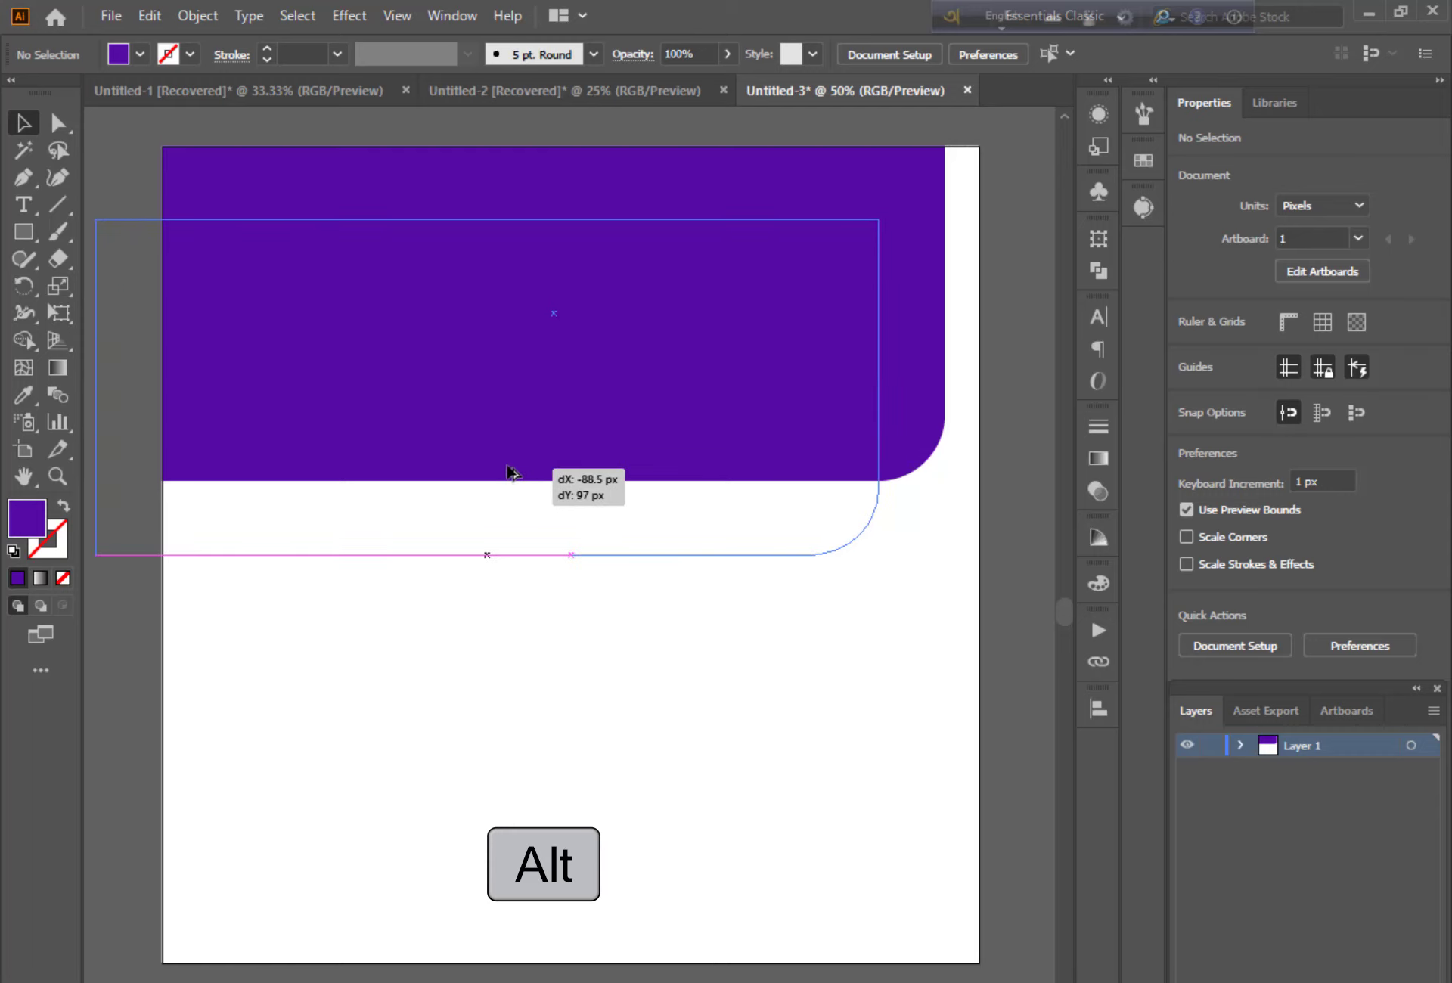
pyautogui.moveTo(508, 470); pyautogui.dragTo(508, 470)
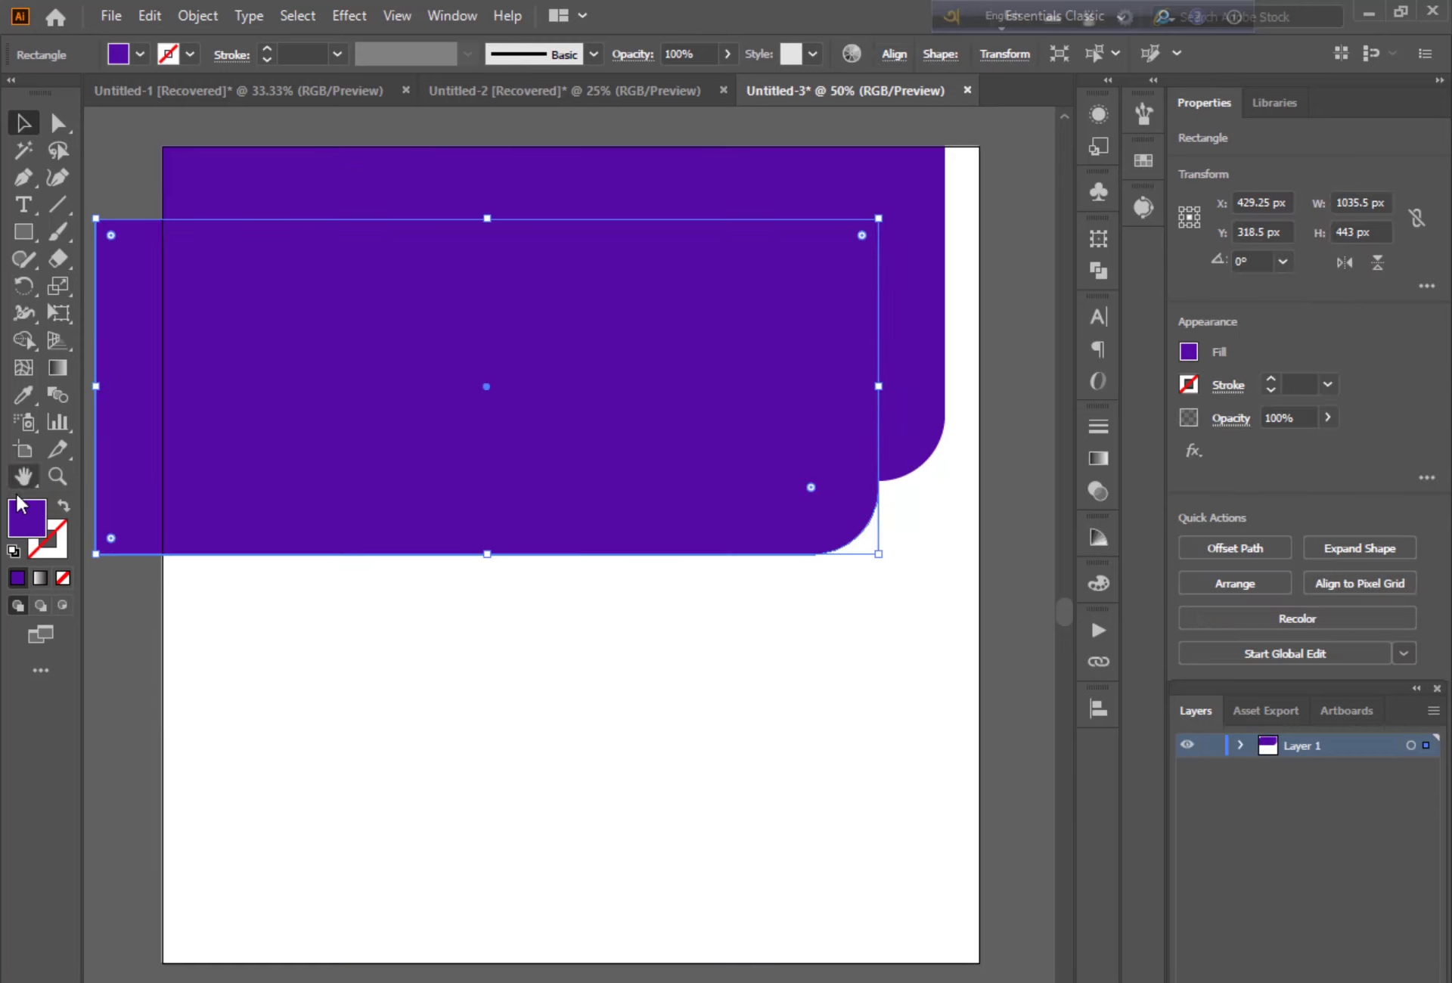
pyautogui.doubleClick(26, 517)
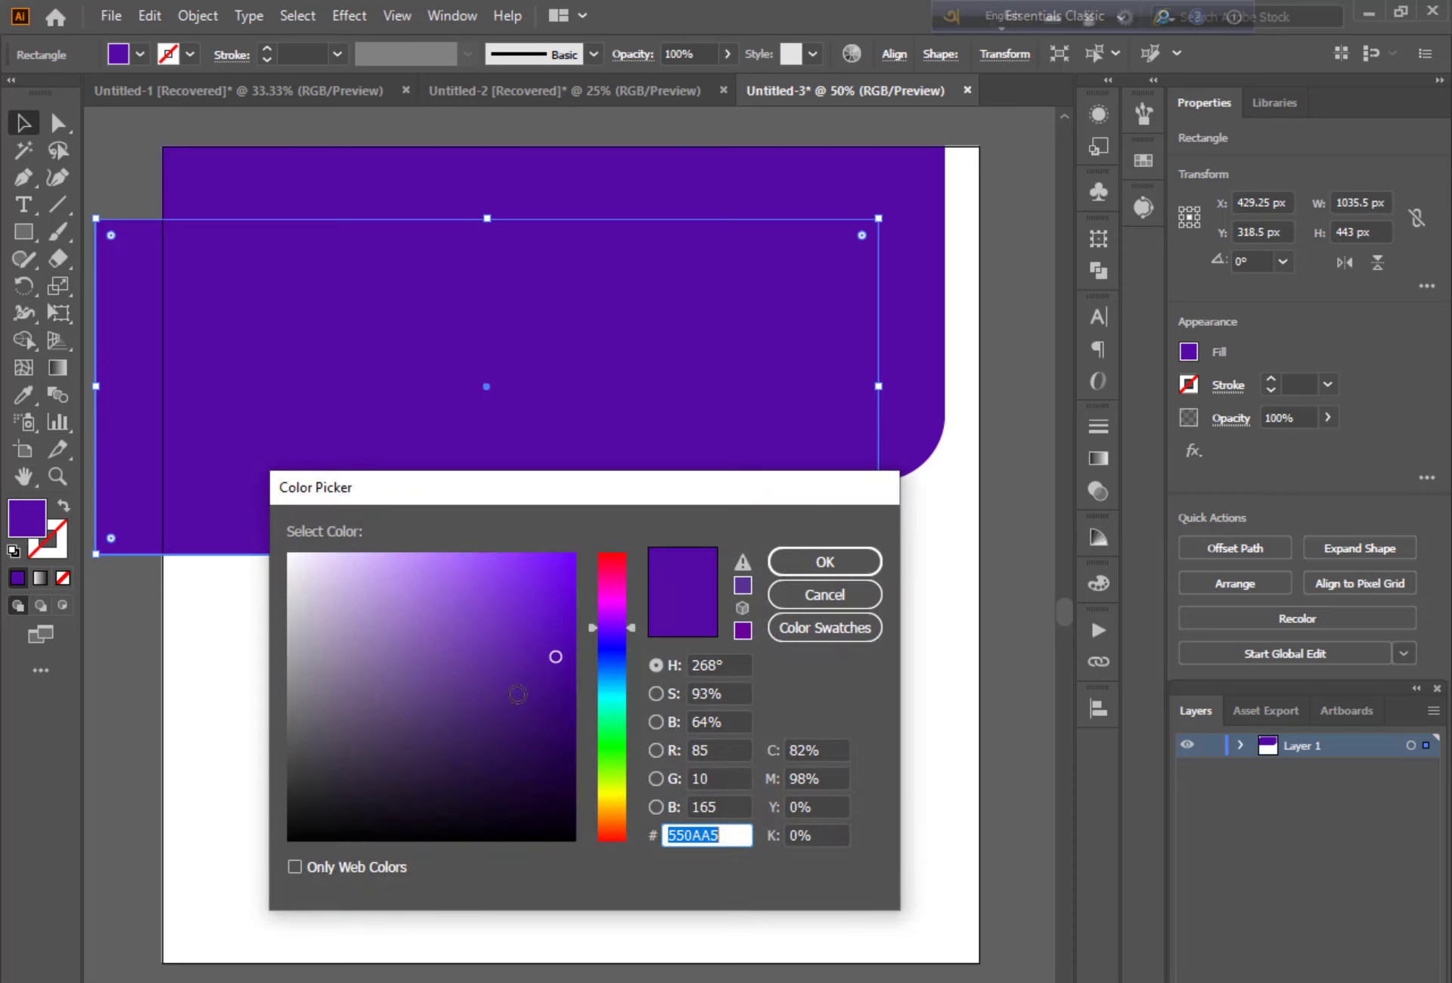
pyautogui.moveTo(611, 782); pyautogui.dragTo(611, 806)
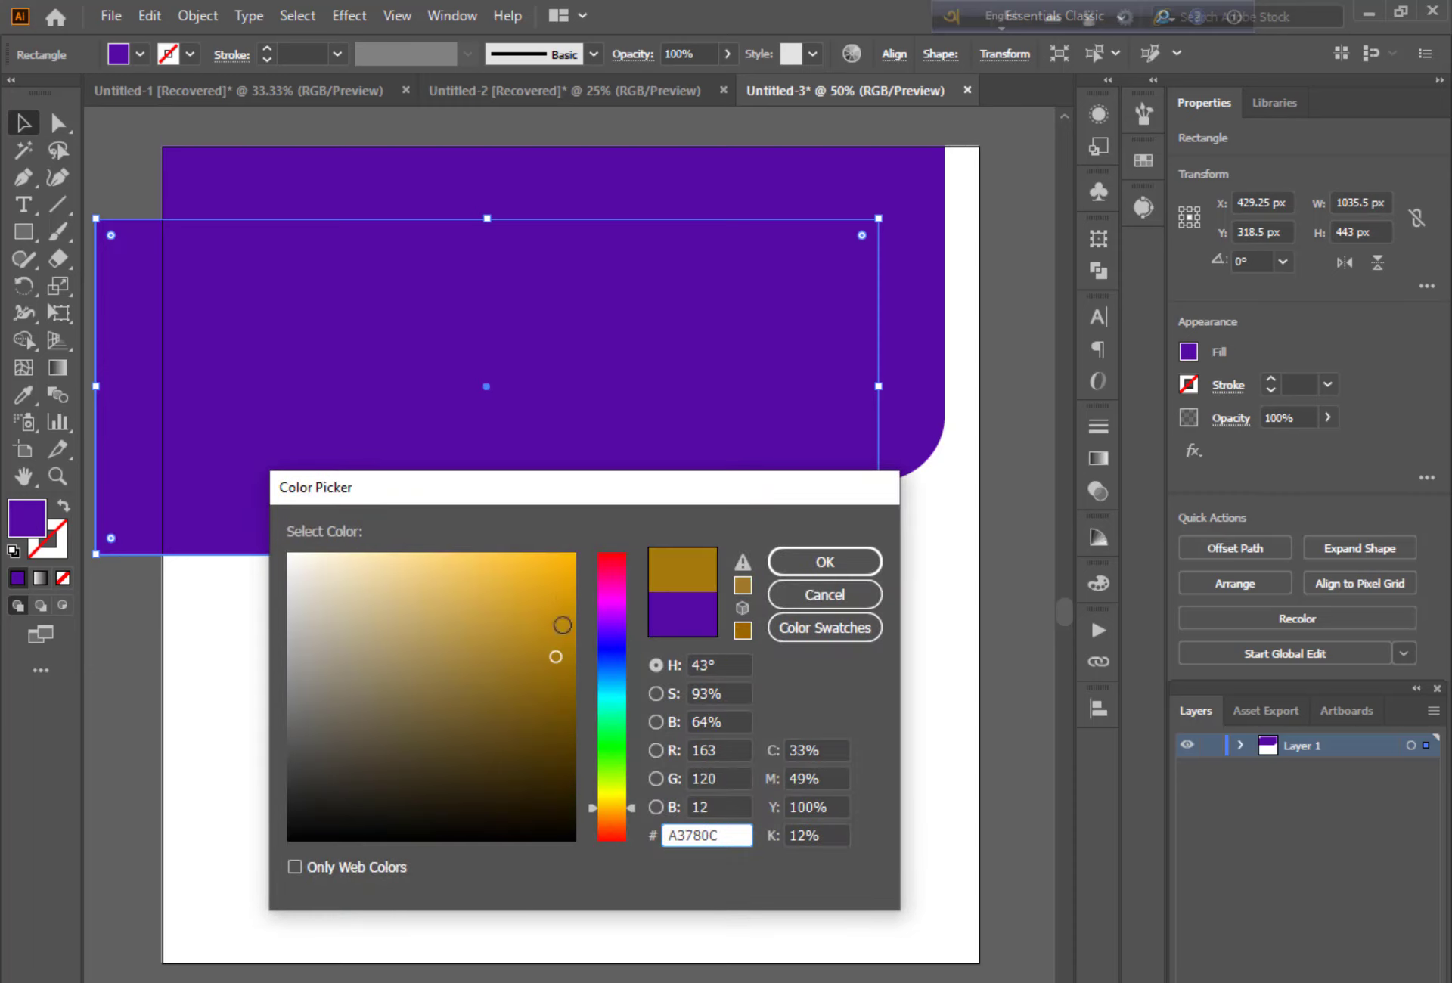
pyautogui.moveTo(562, 624); pyautogui.dragTo(580, 541)
pyautogui.click(848, 563)
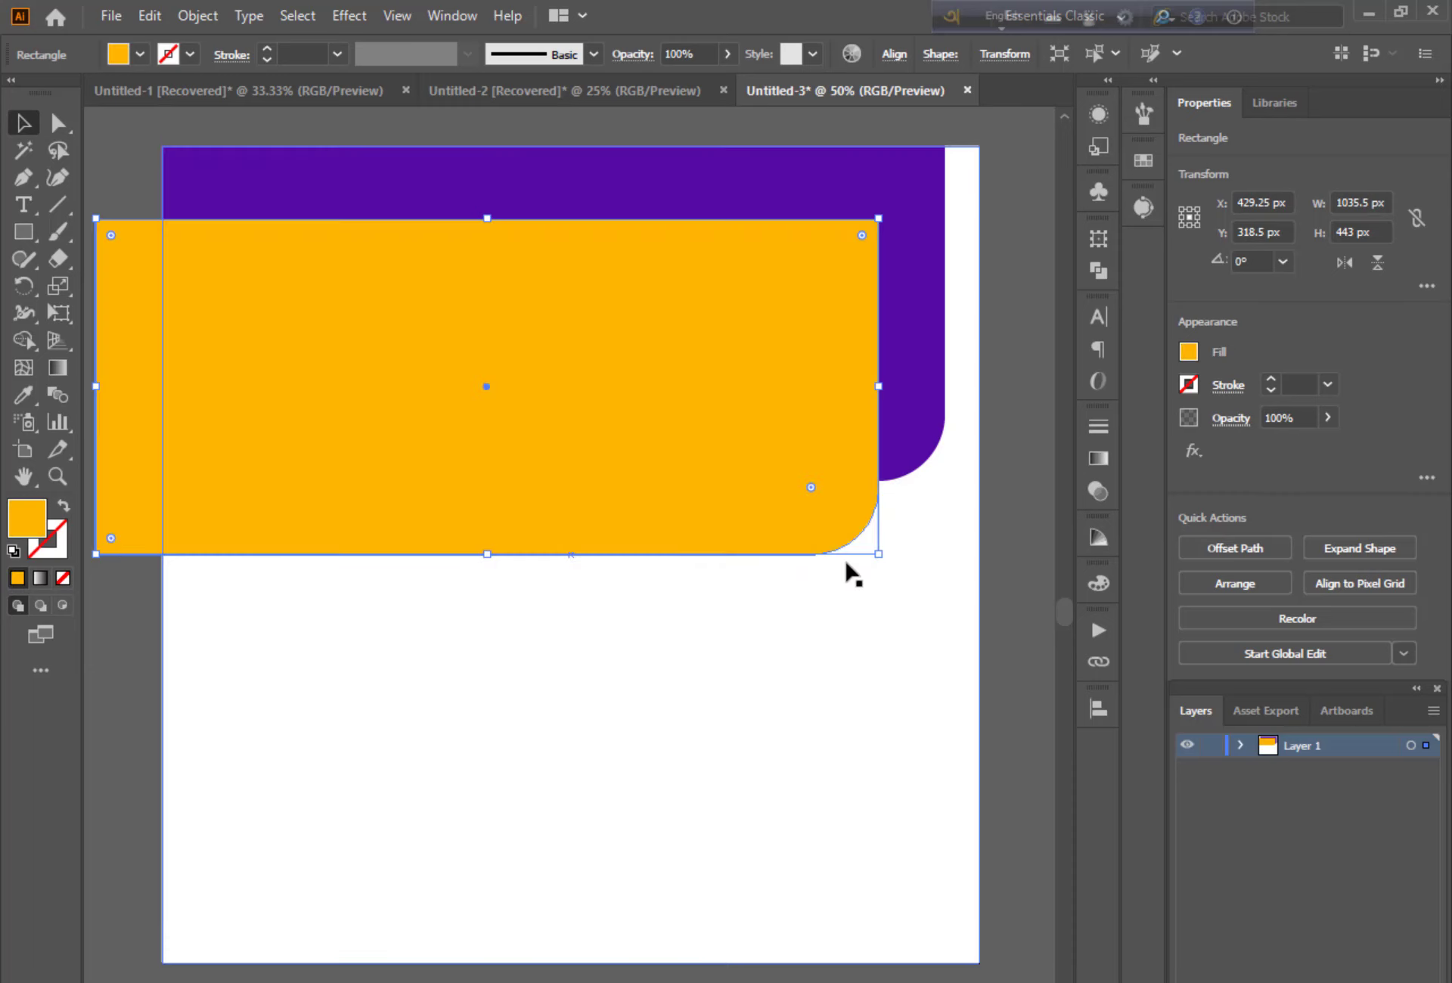
# Step: Send the orange copy behind the purple header
pyautogui.click(858, 664)
pyautogui.click(762, 444)
pyautogui.hotkey('ctrl', 'shift', 'b')
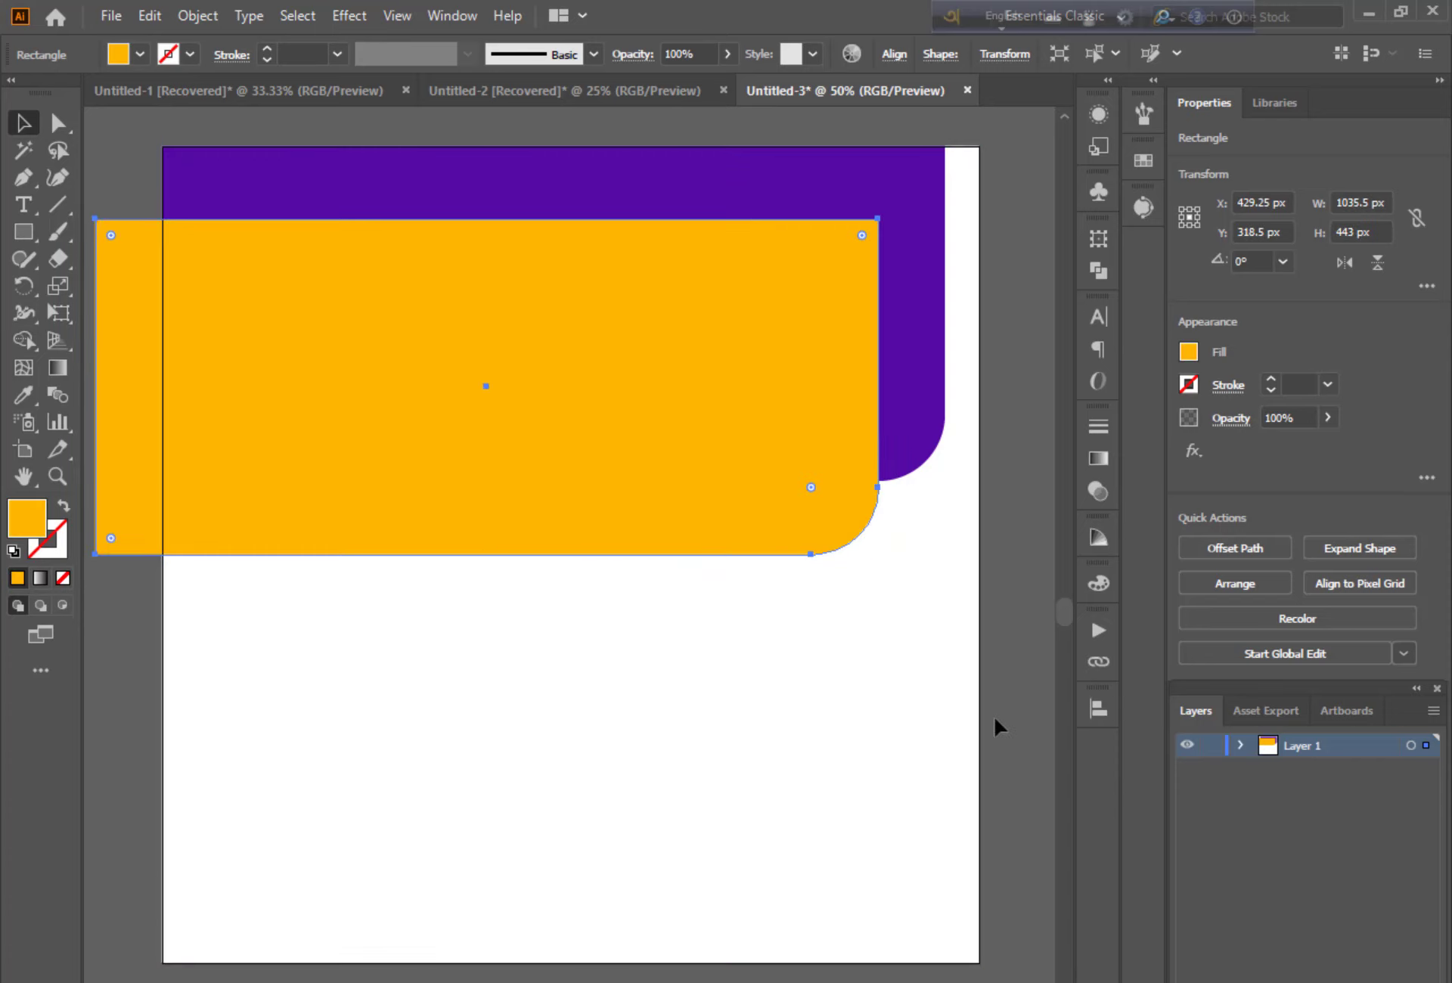
pyautogui.hotkey('ctrl', '[')
pyautogui.hotkey('ctrl', 'shift', 'b')
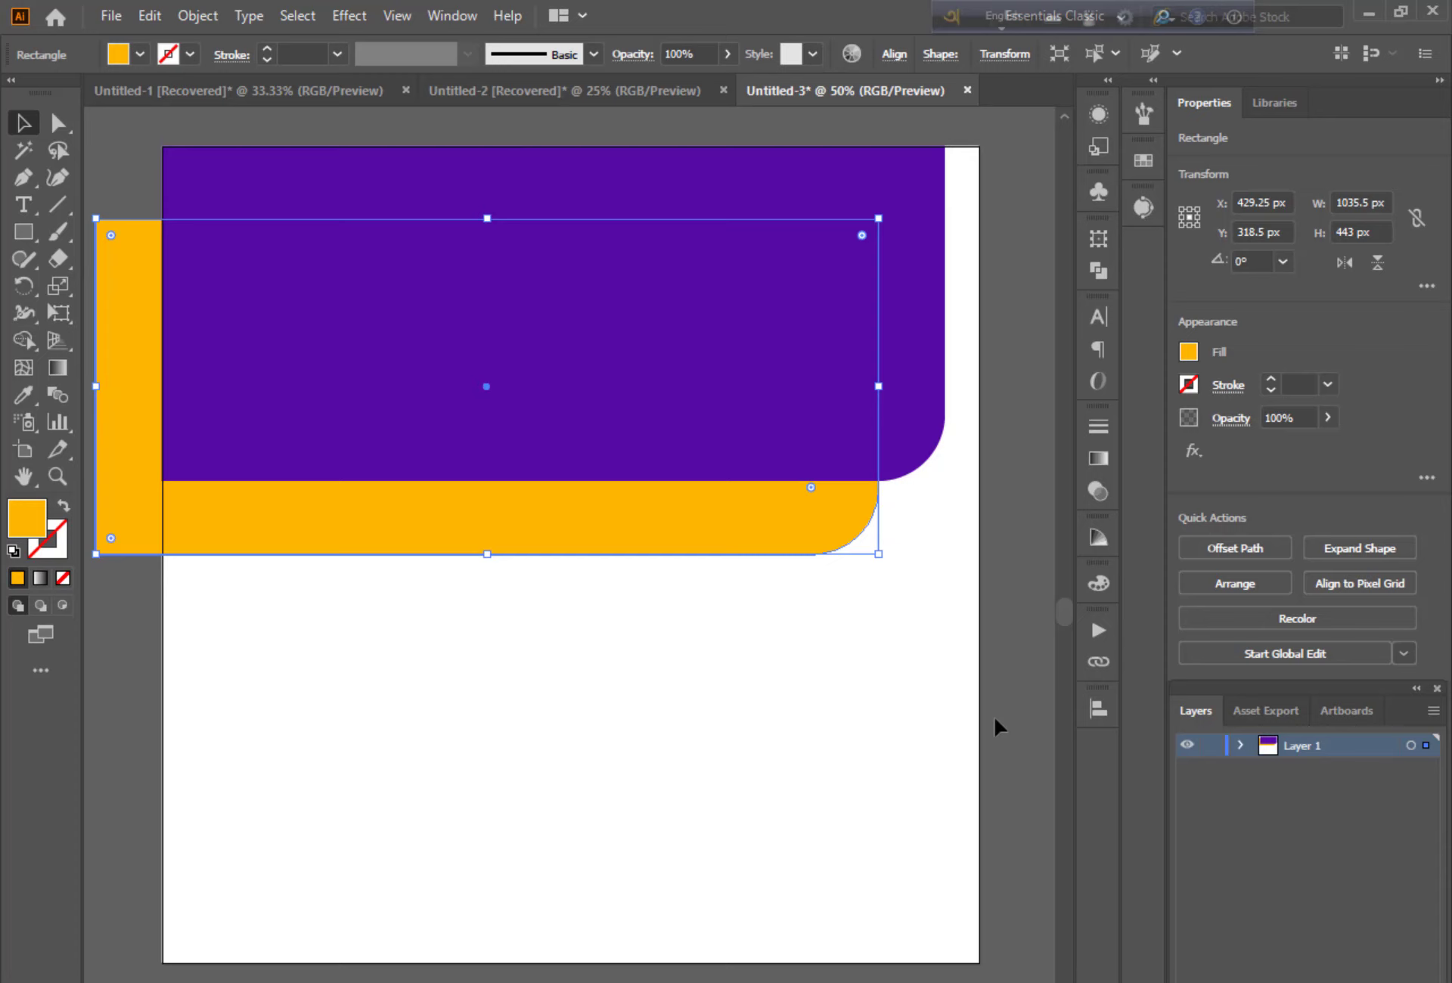
pyautogui.click(993, 715)
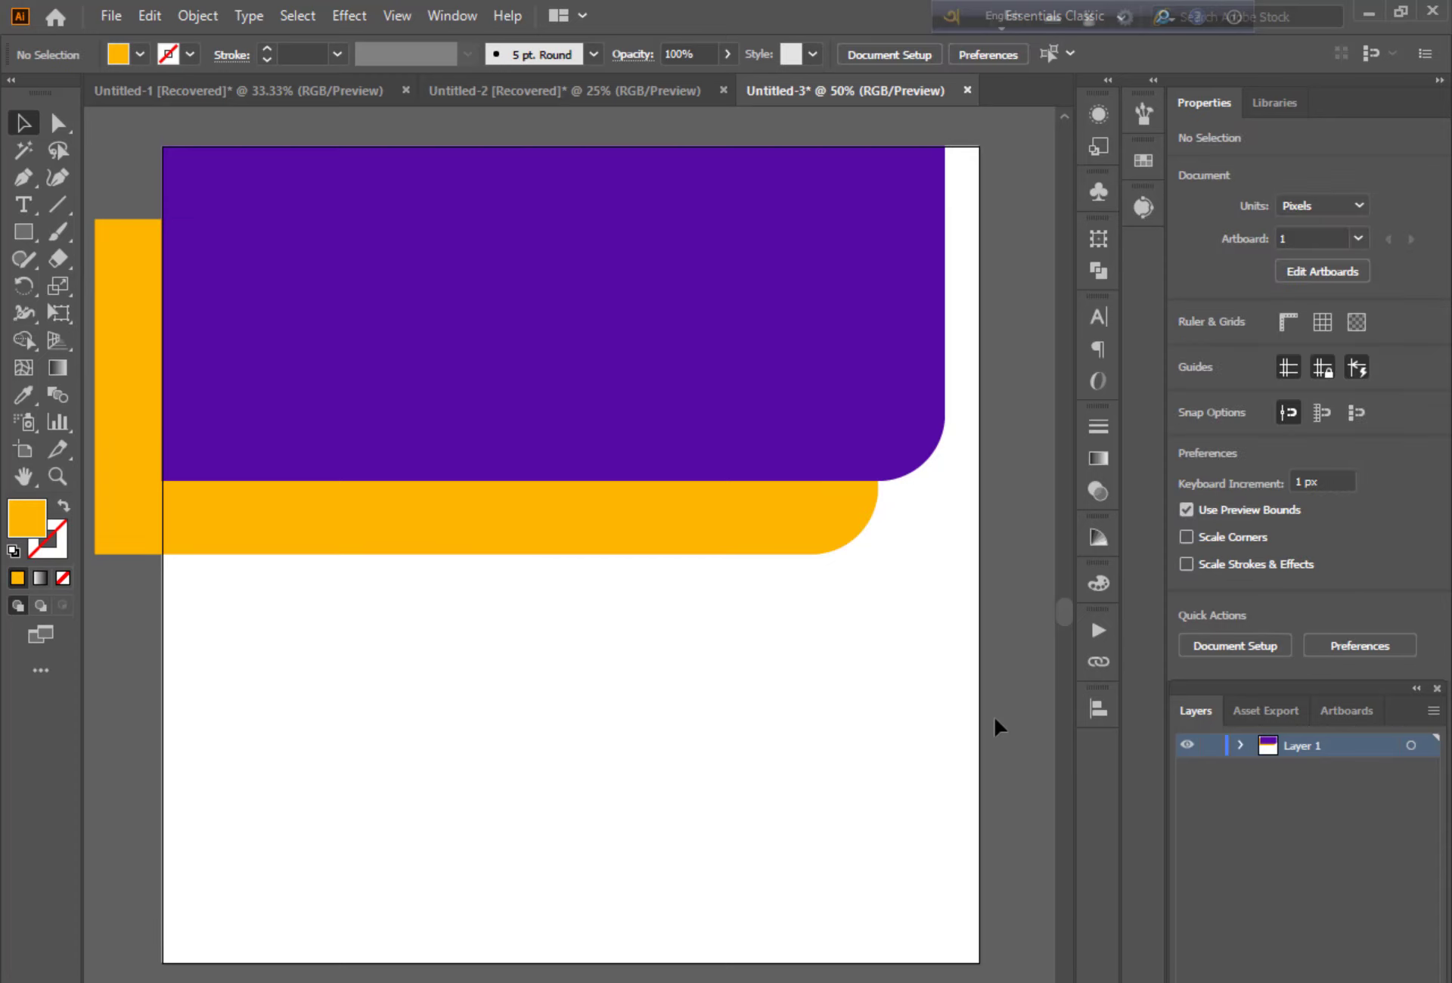
# Step: Trim the orange band's overhang past the artboard's left edge using Shape Builder
pyautogui.hotkey('ctrl', '-')
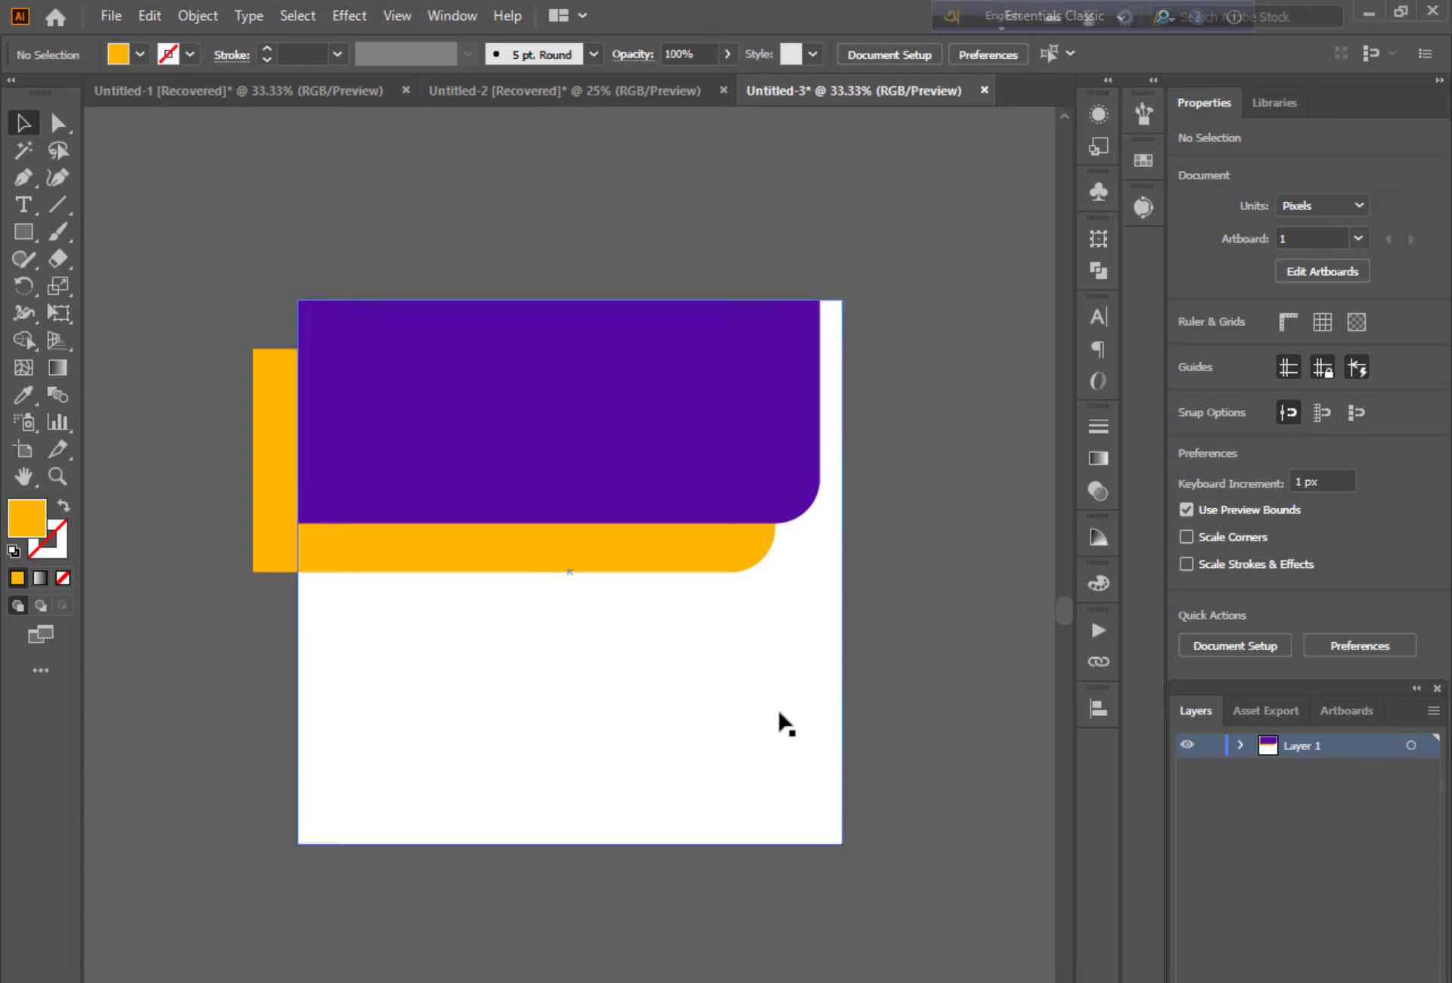
pyautogui.moveTo(438, 428); pyautogui.dragTo(951, 912)
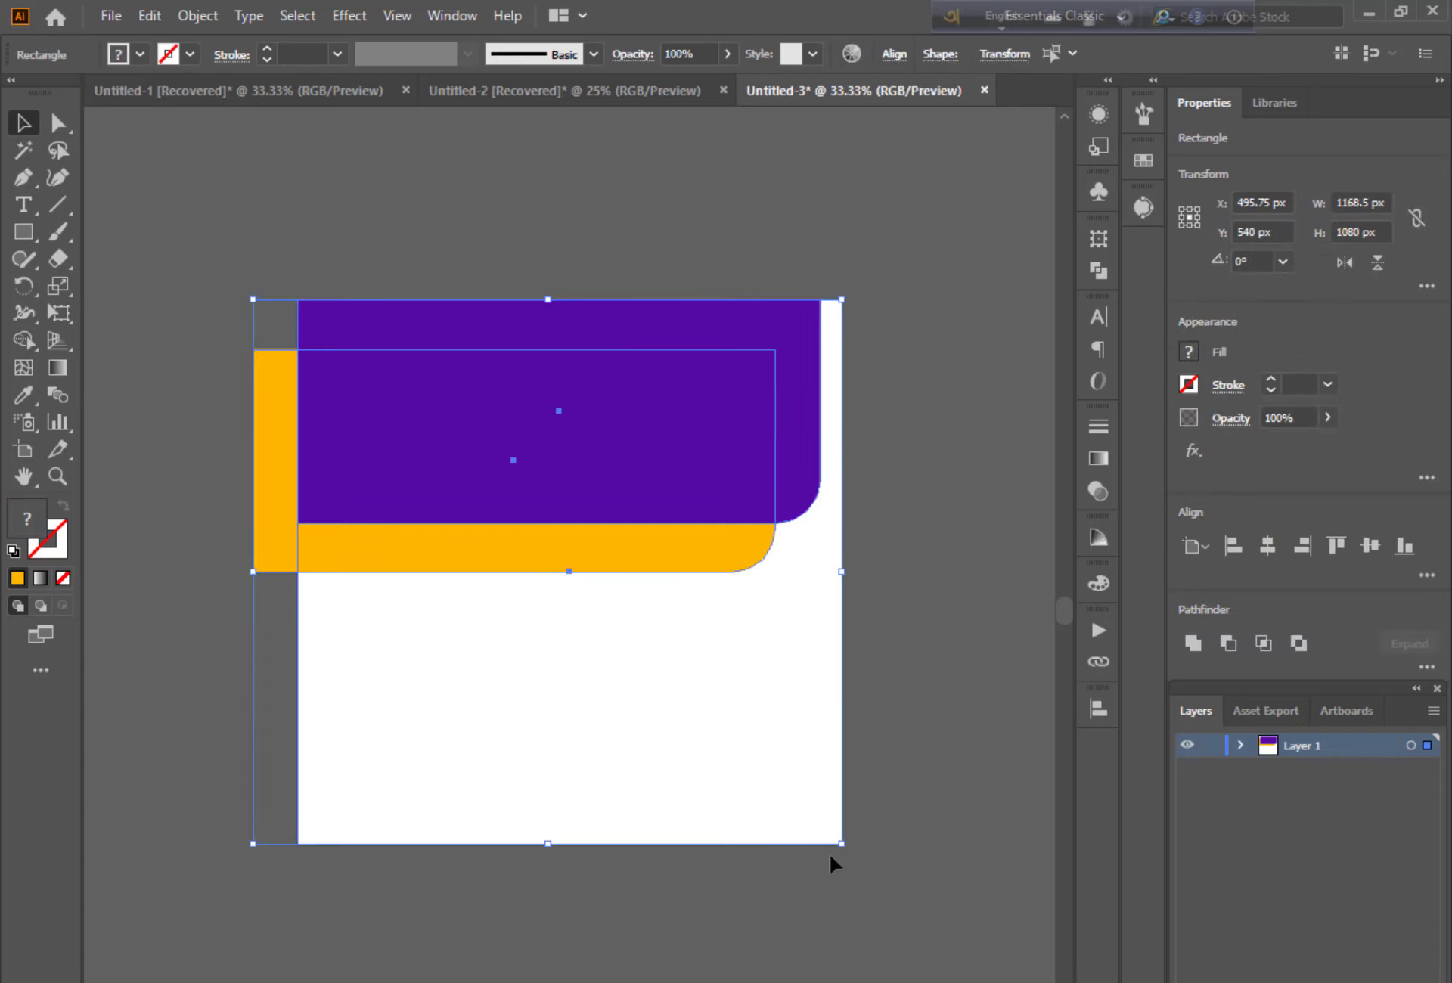
pyautogui.click(24, 339)
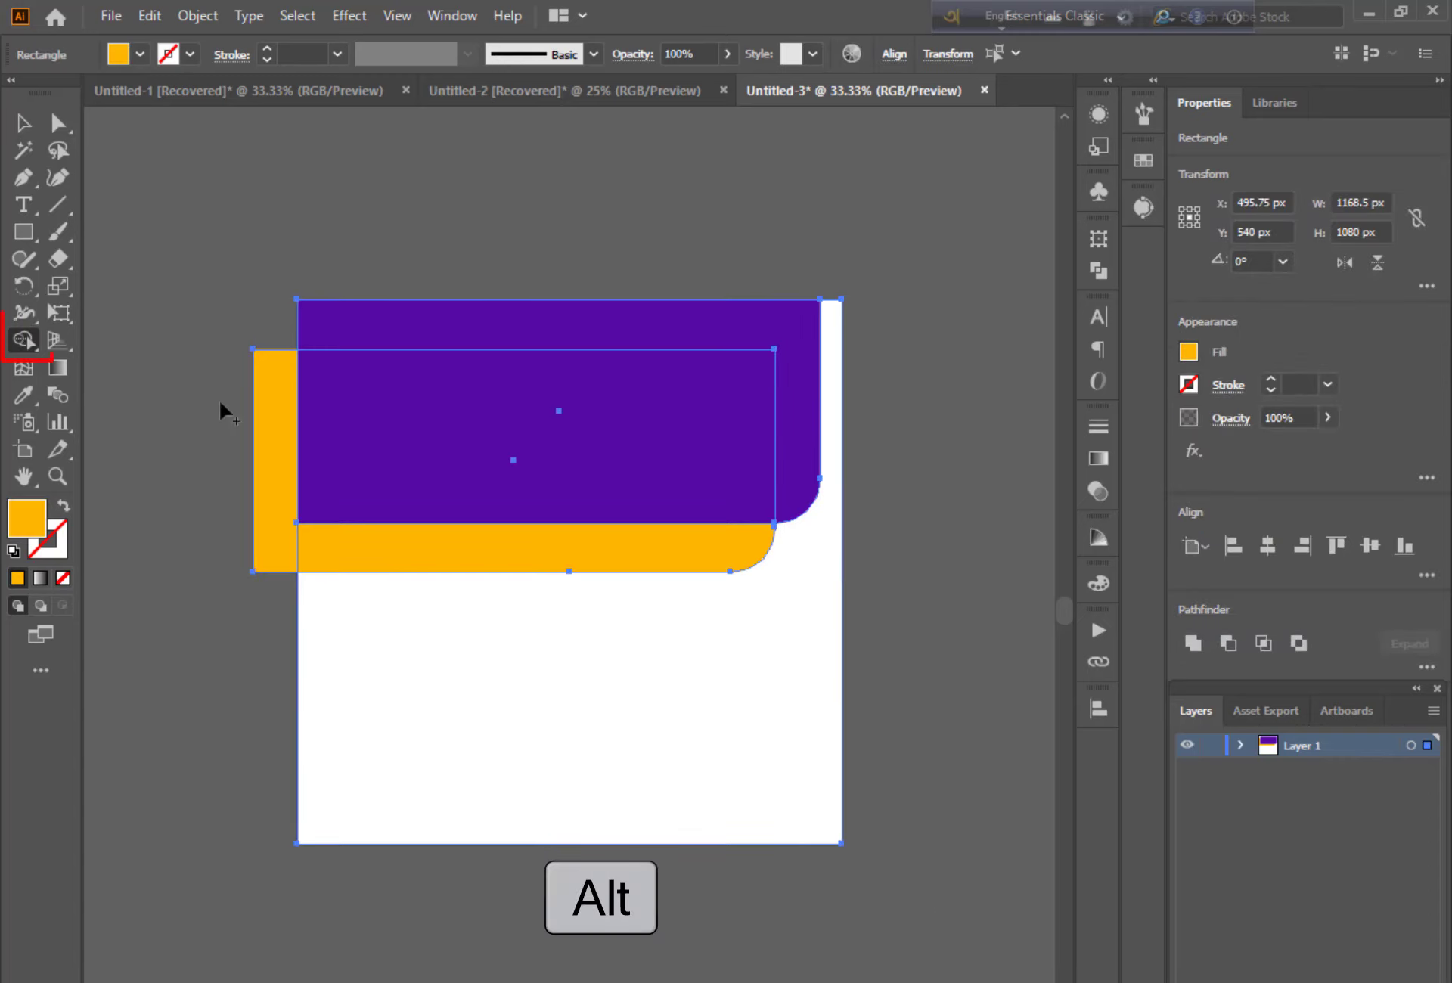
pyautogui.click(268, 439)
pyautogui.press('super')
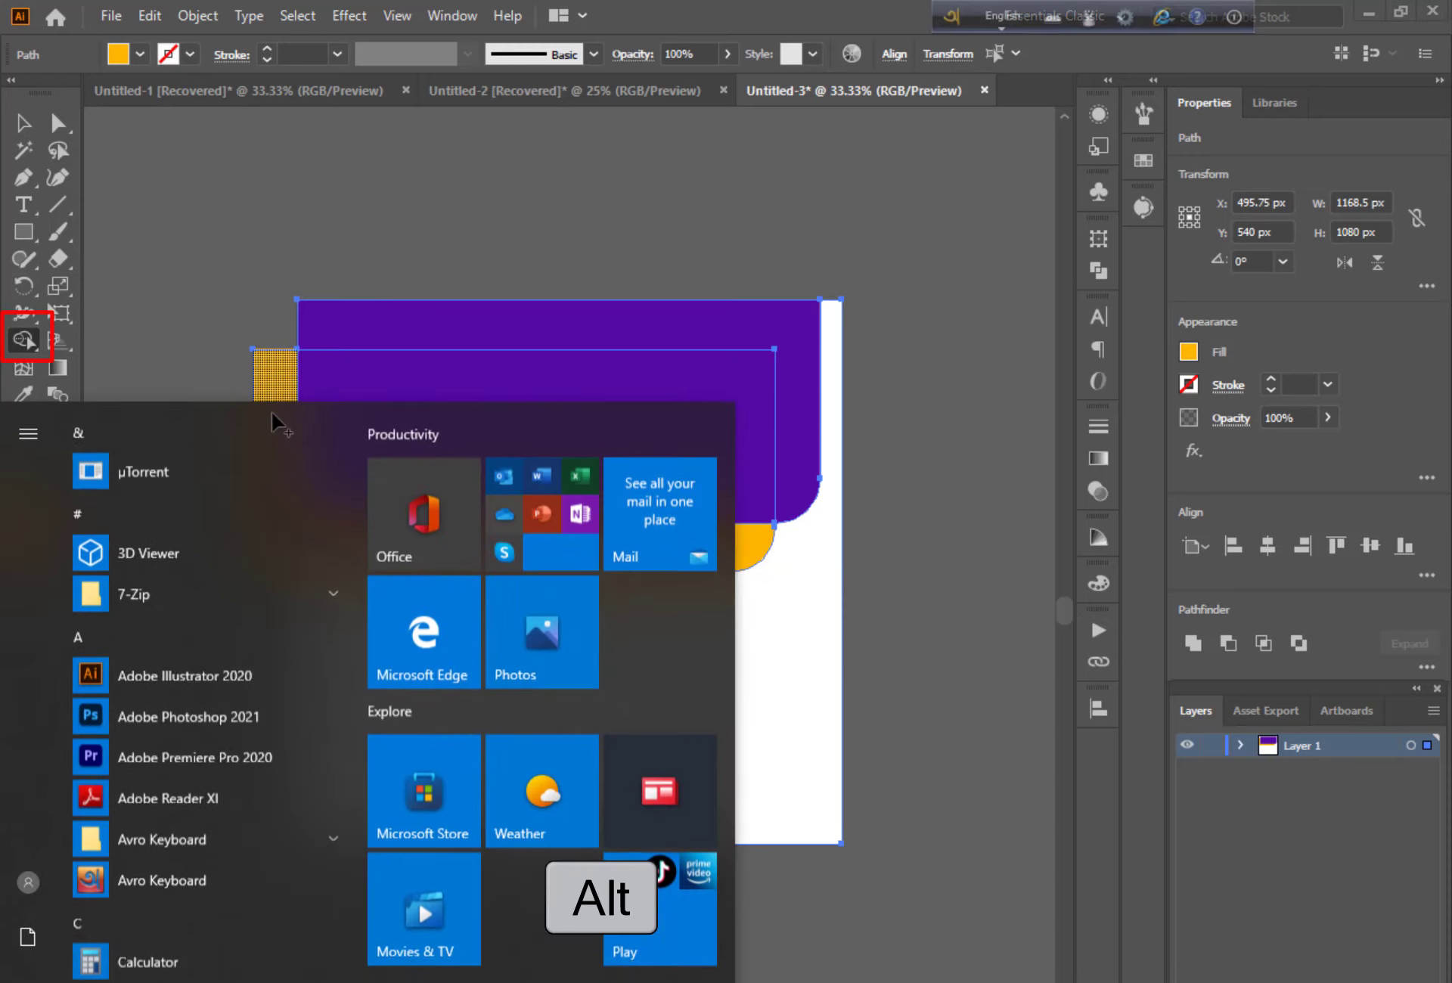
pyautogui.press('super')
pyautogui.keyDown('alt'); pyautogui.click(275, 423); pyautogui.keyUp('alt')
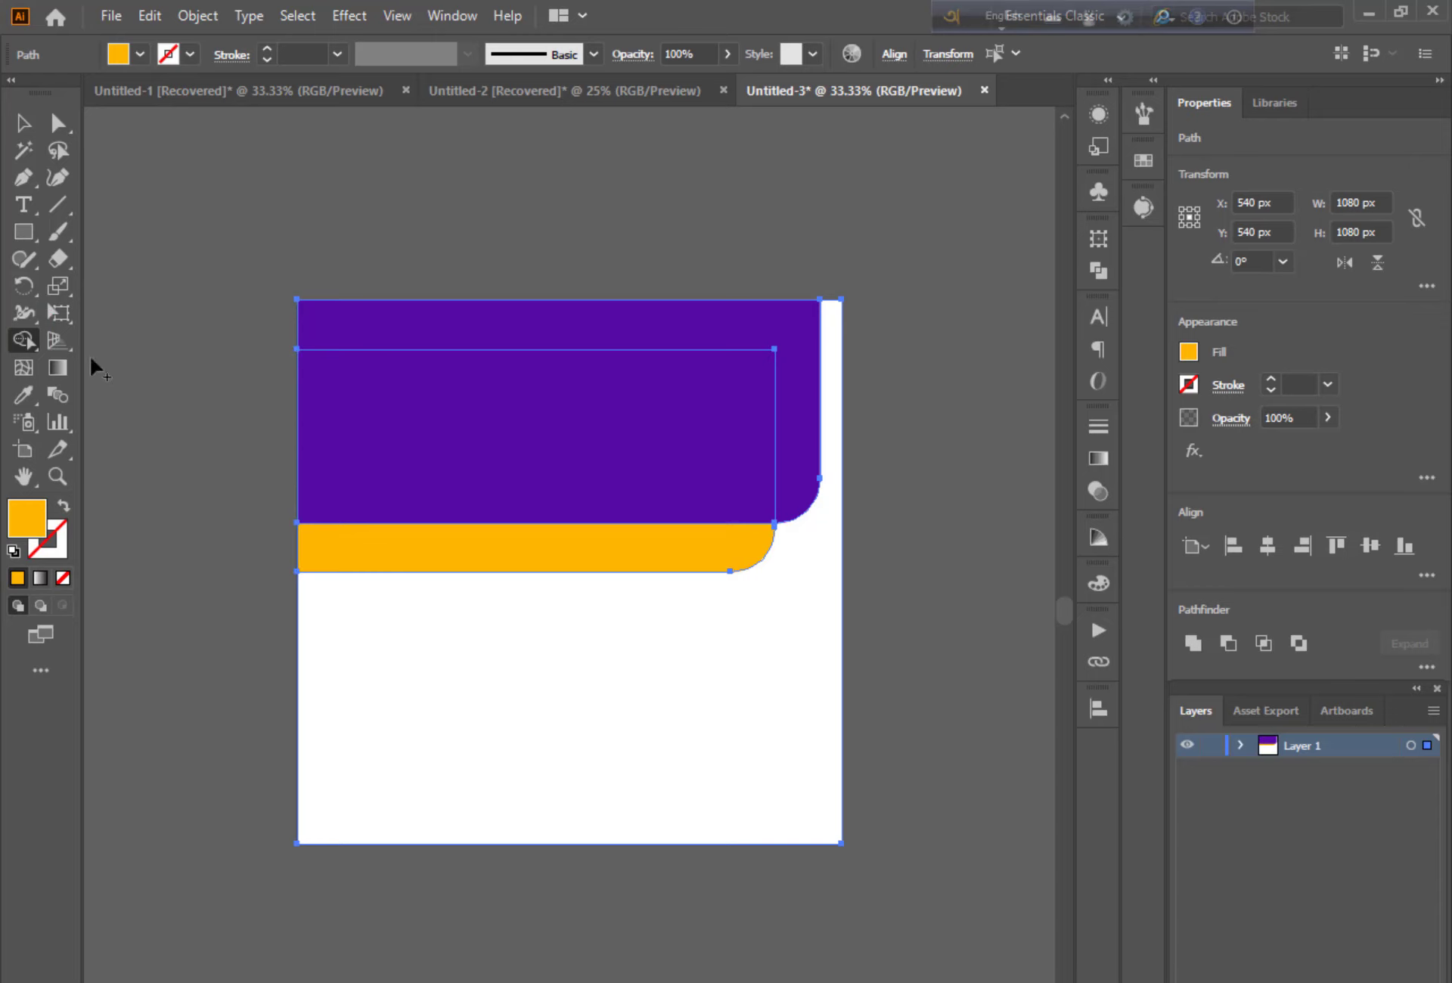
pyautogui.click(23, 122)
pyautogui.click(635, 261)
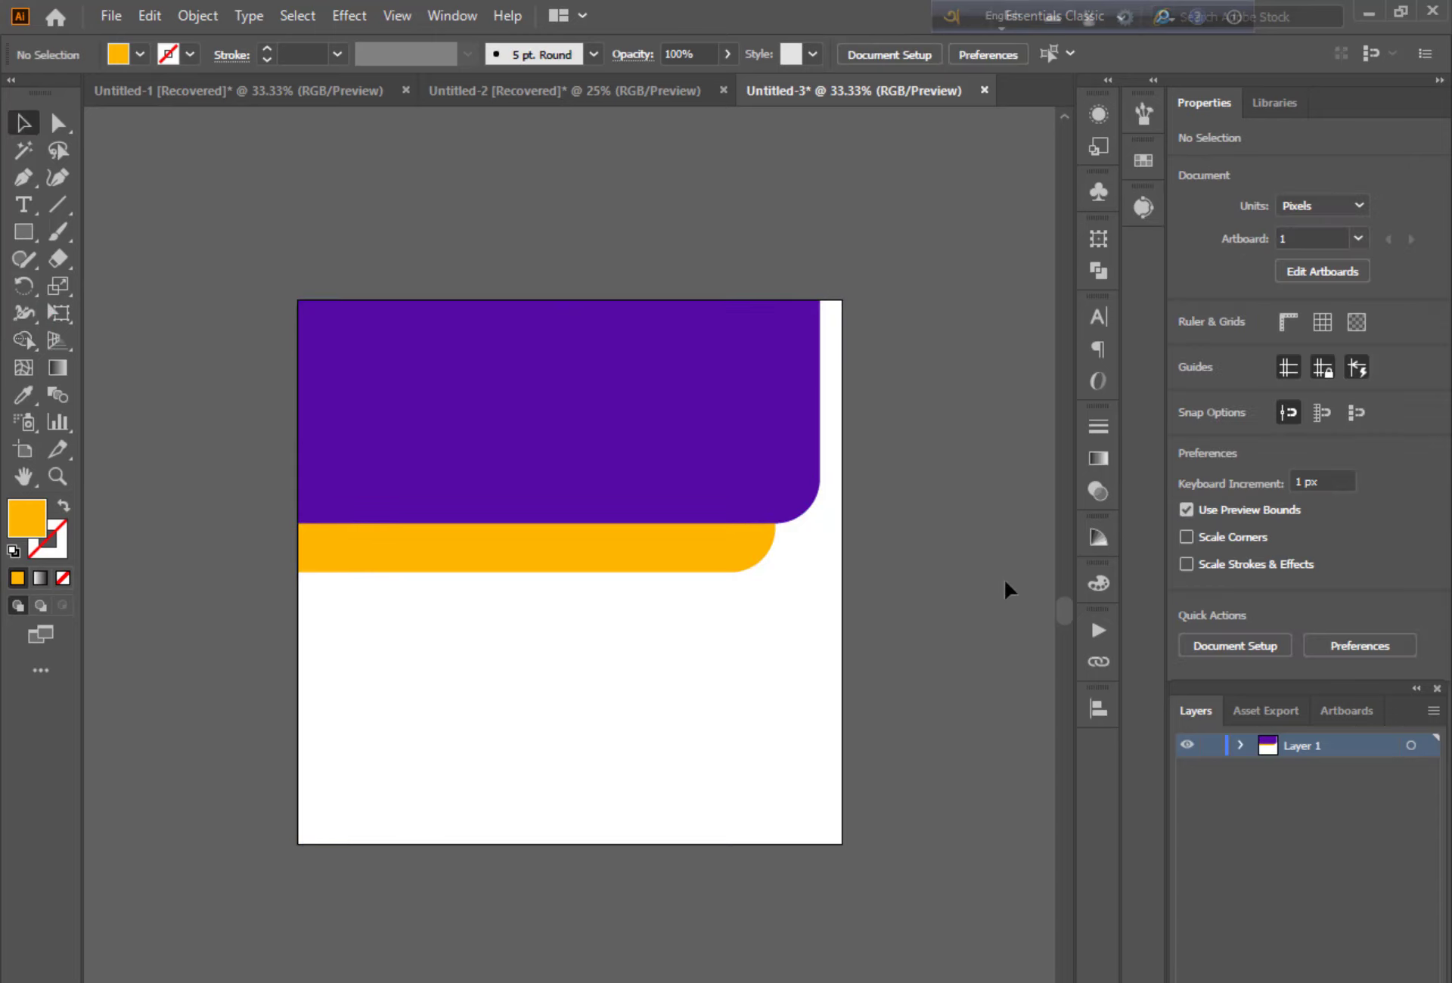
pyautogui.hotkey('ctrl', '+')
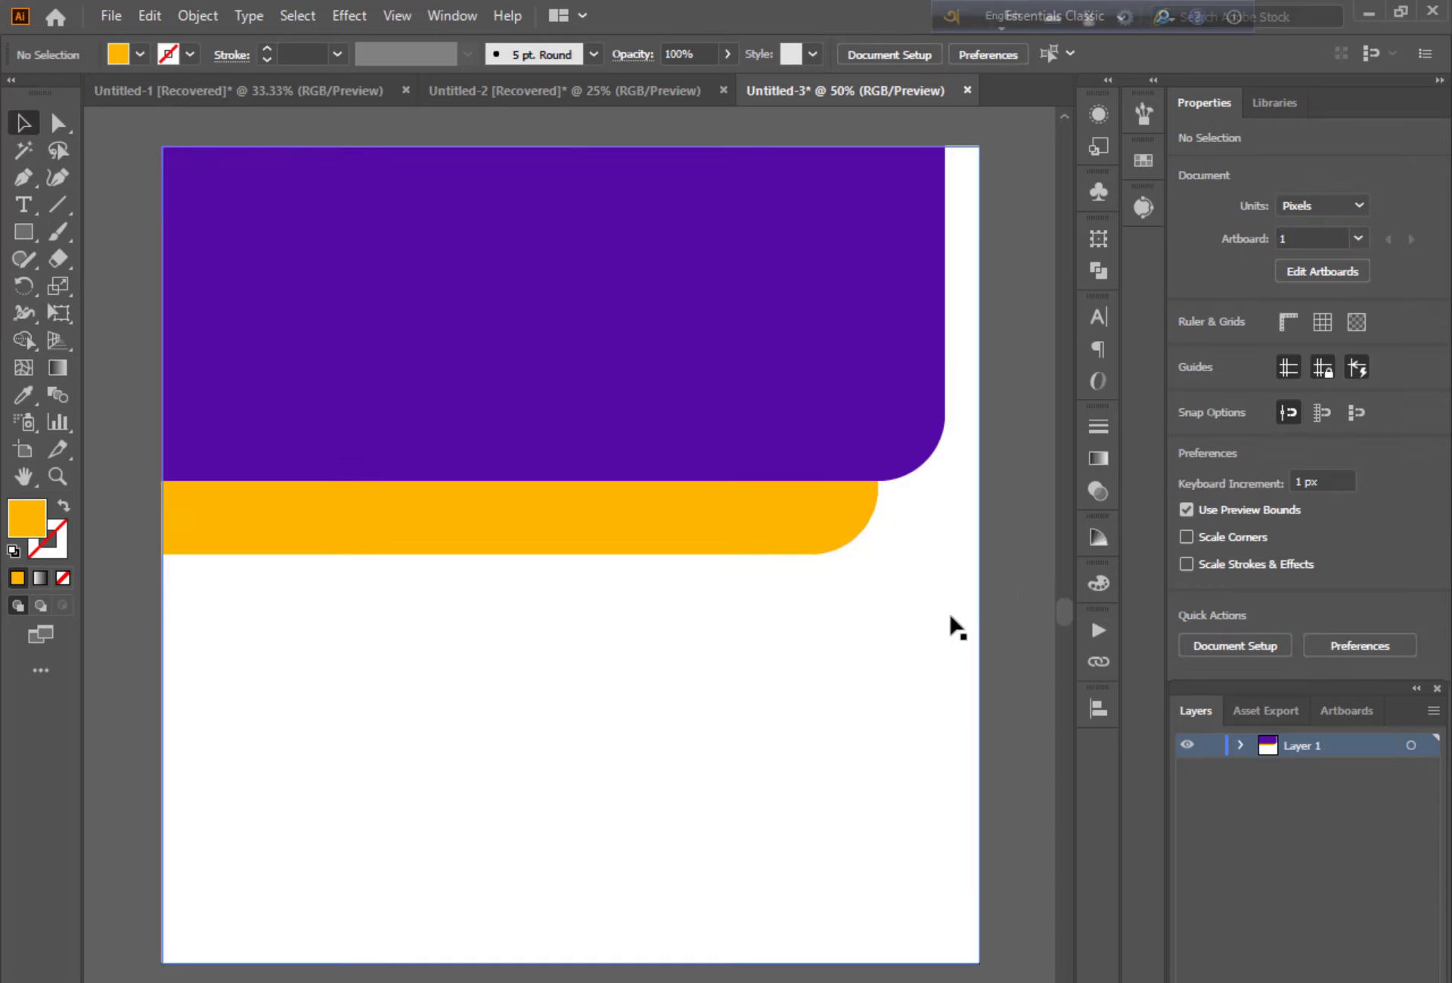
# Step: Draw an orange square over the header's left side, round its corners, and nudge it left
pyautogui.scroll(-1, 639, 594)
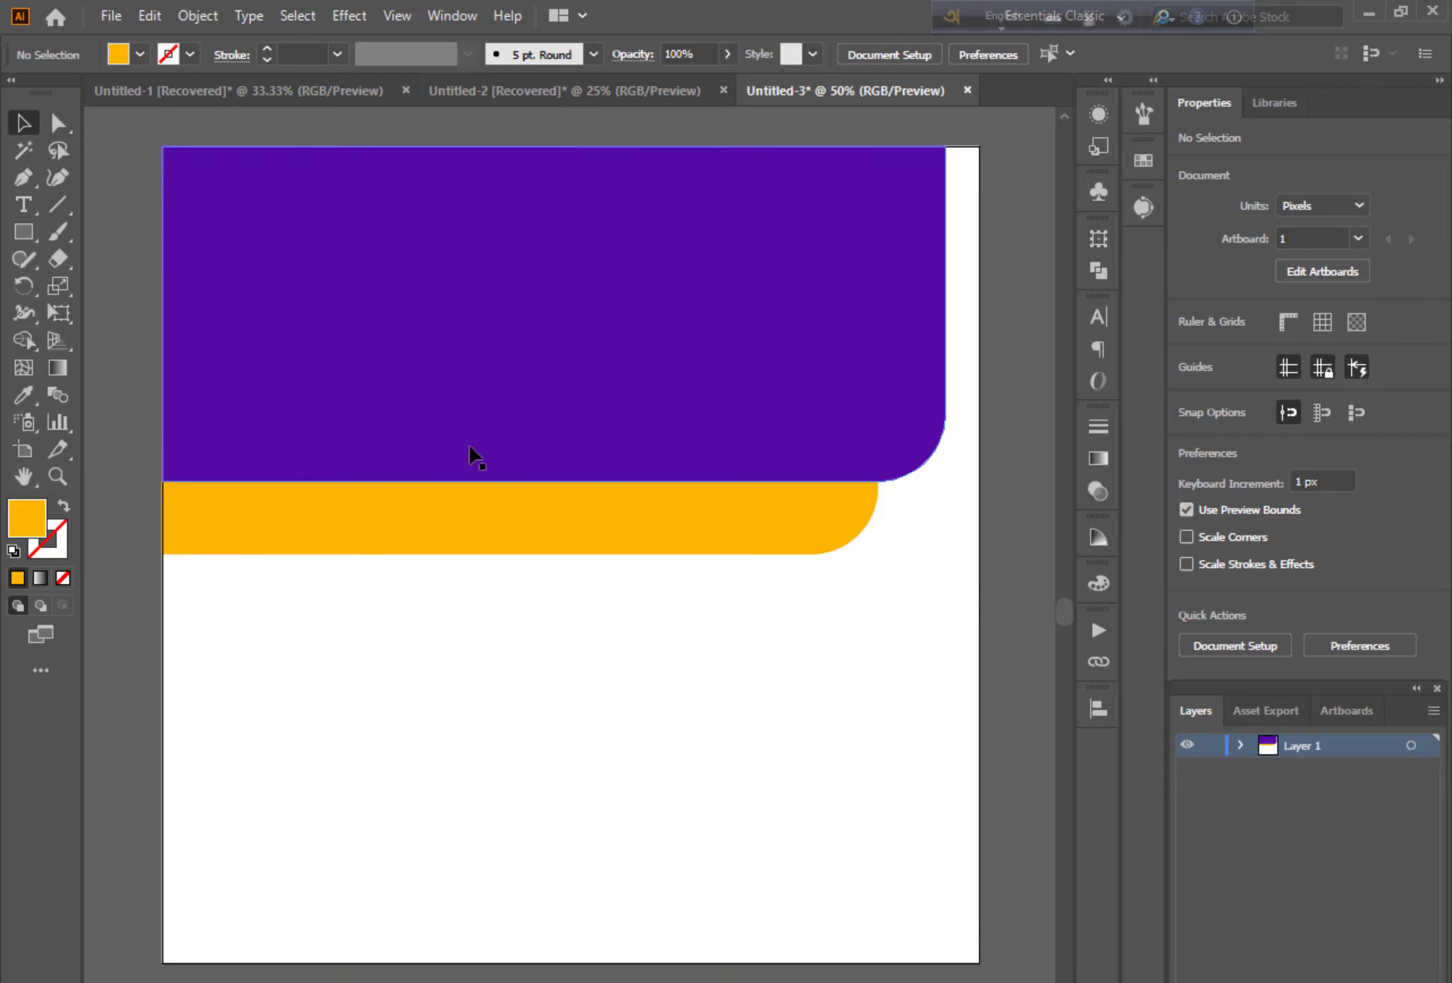
pyautogui.click(18, 227)
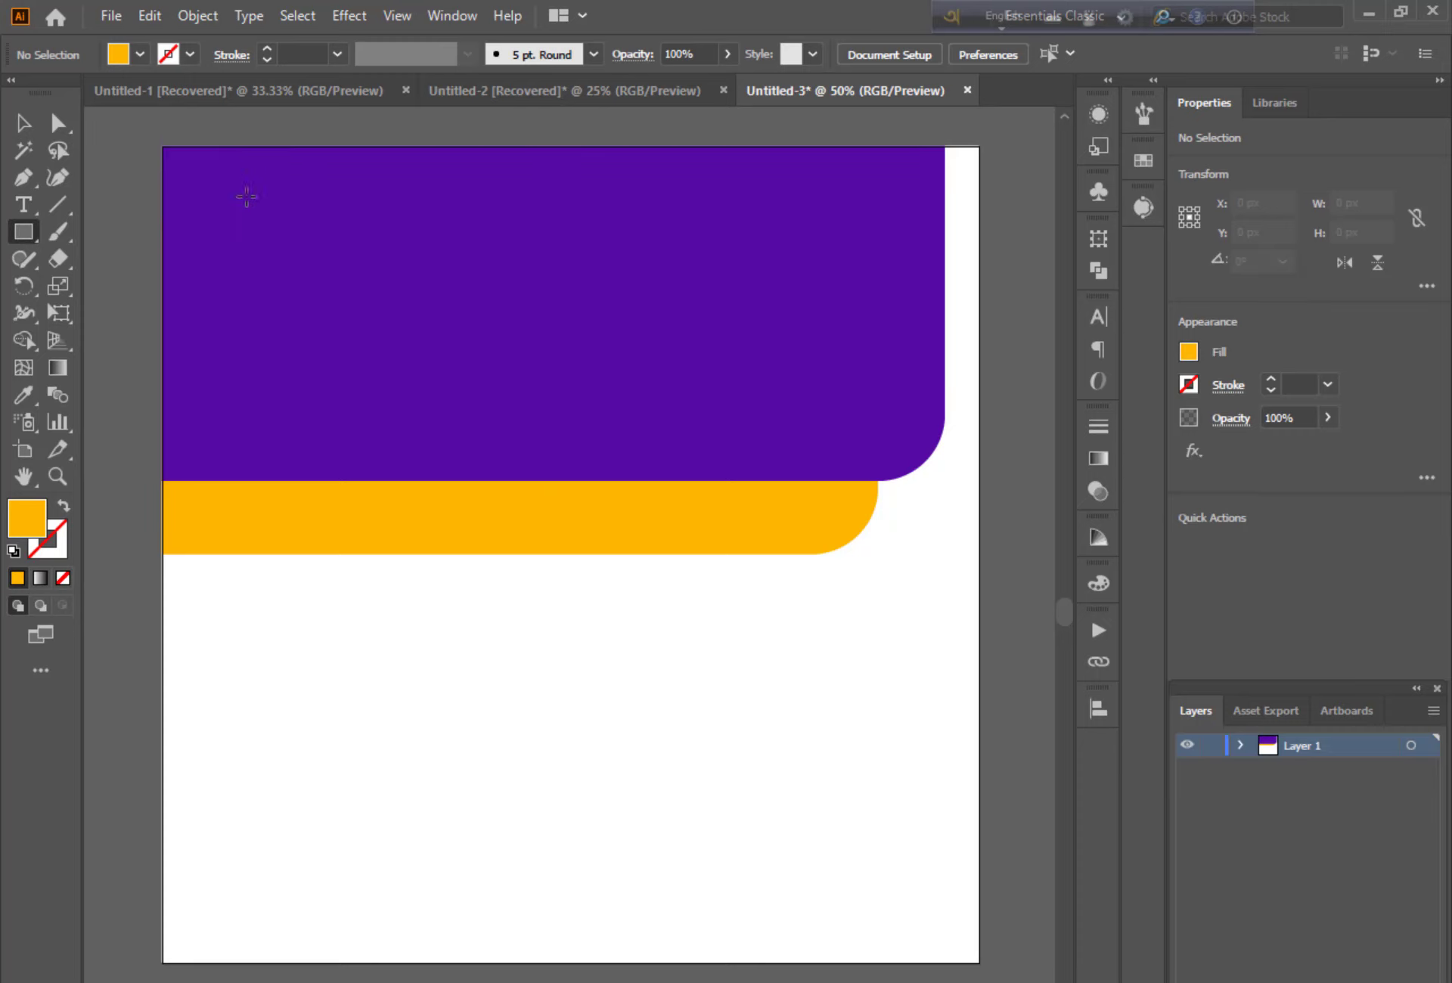
pyautogui.moveTo(231, 173); pyautogui.dragTo(570, 549)
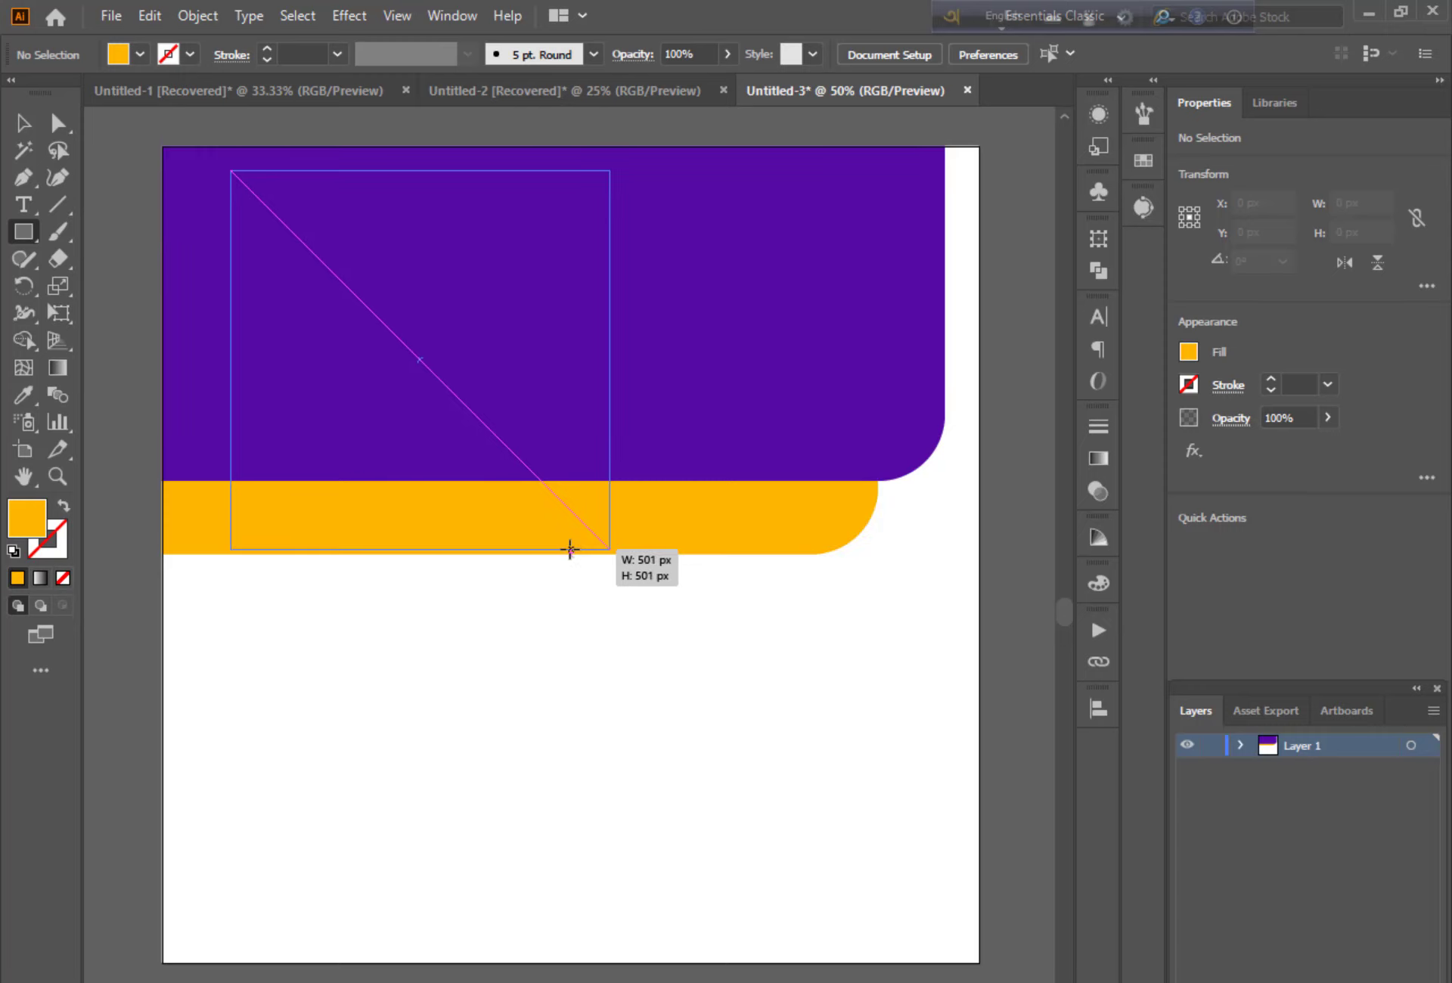
pyautogui.moveTo(570, 549); pyautogui.dragTo(578, 553)
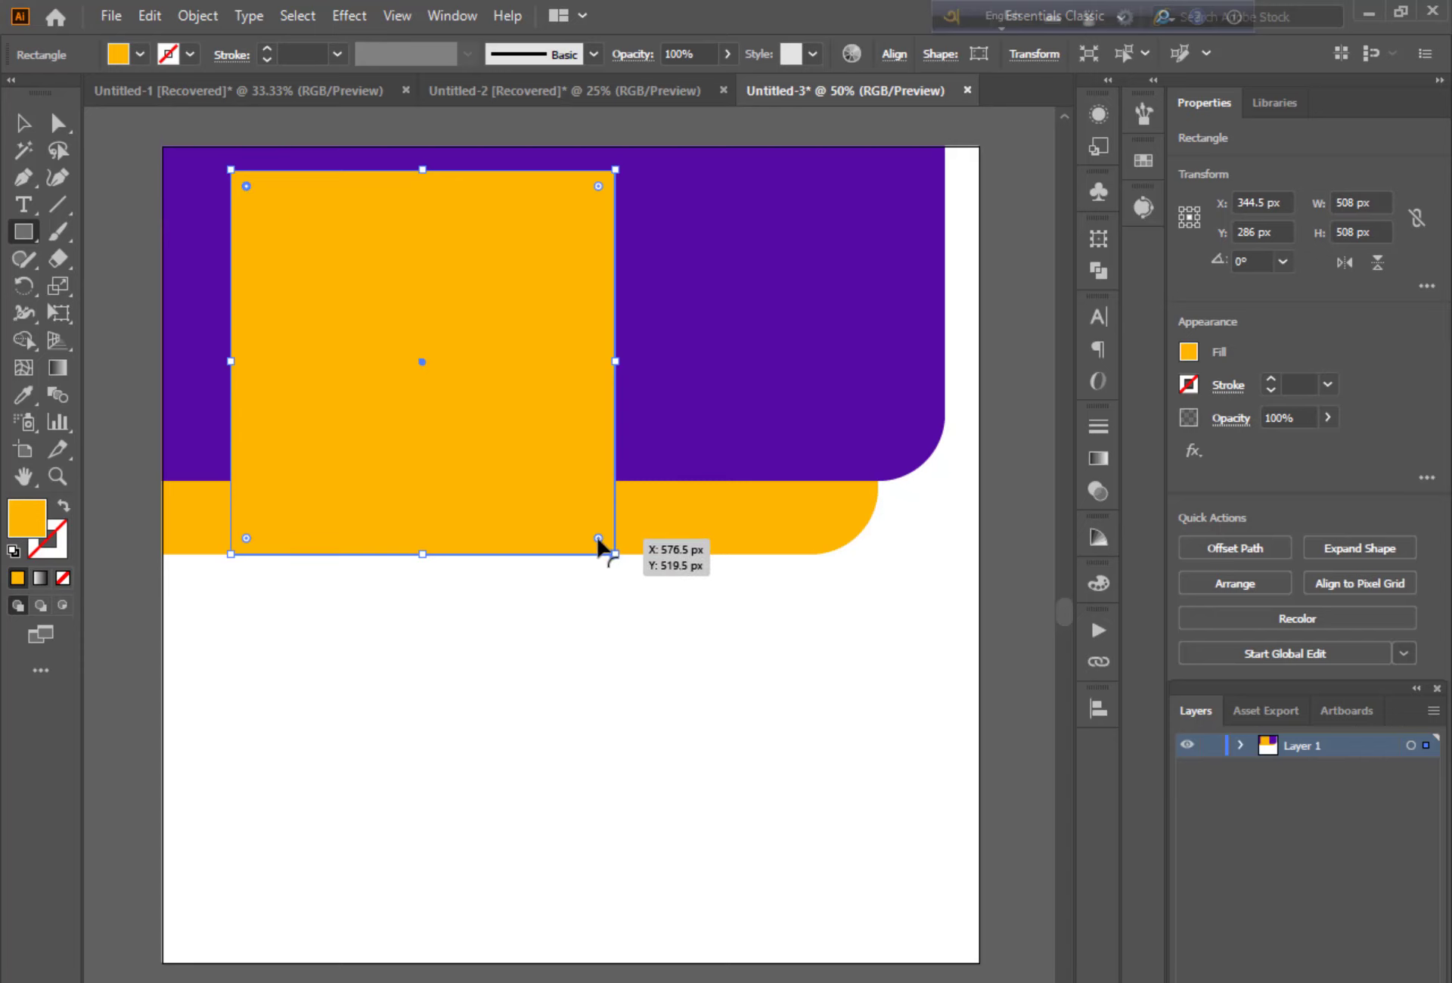
pyautogui.moveTo(599, 538); pyautogui.dragTo(509, 462)
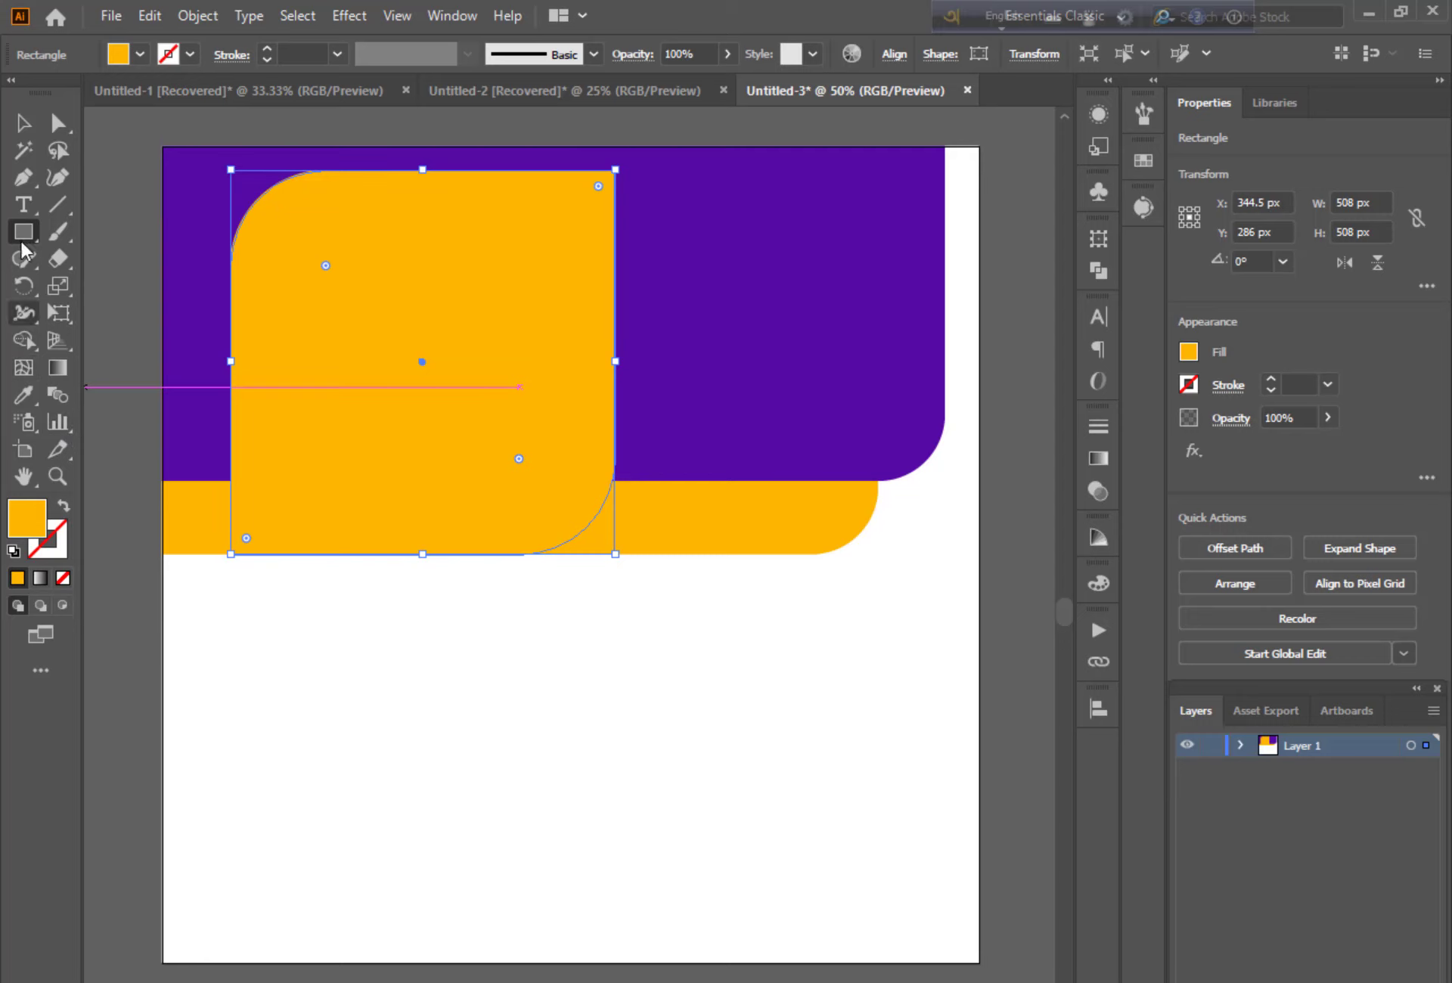
pyautogui.click(23, 123)
pyautogui.click(108, 174)
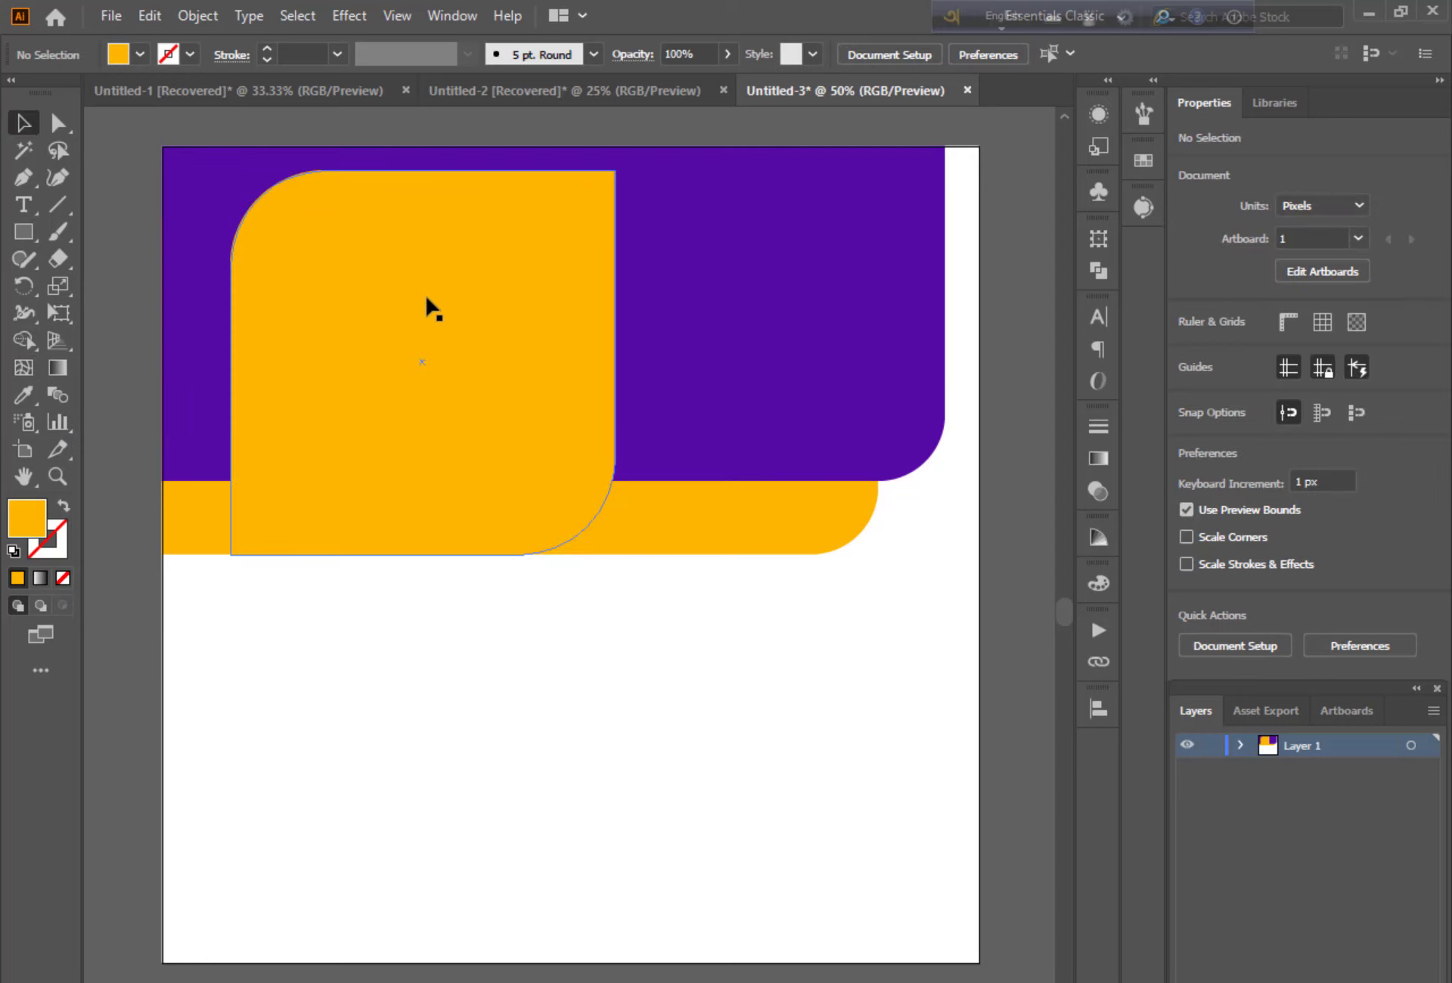
pyautogui.moveTo(424, 293); pyautogui.dragTo(392, 297)
pyautogui.click(133, 334)
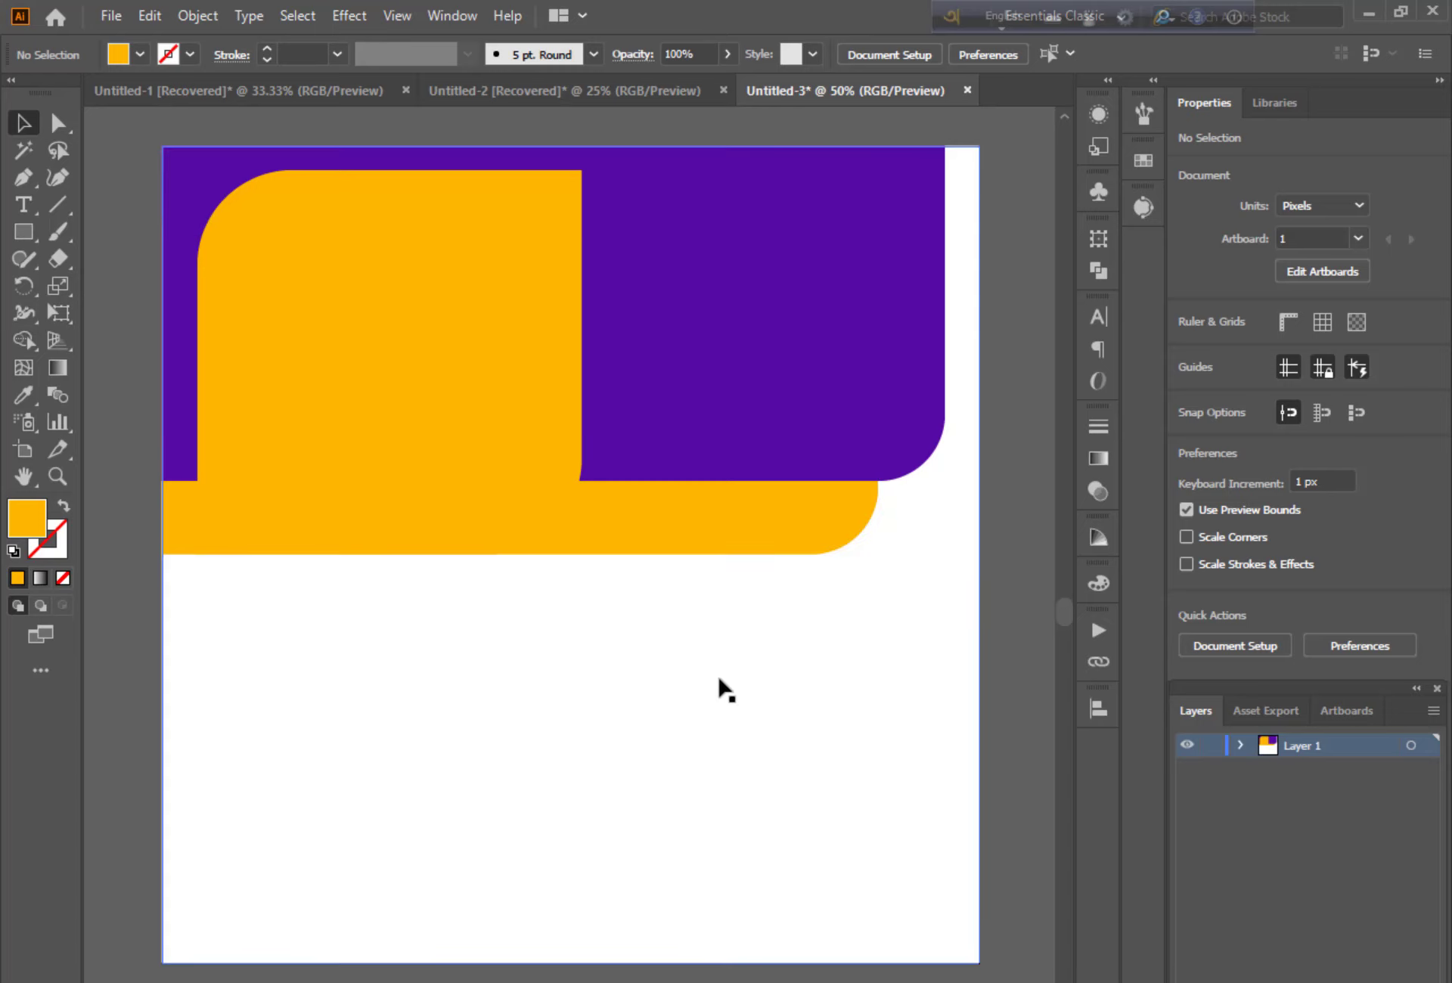
# Step: Move the purple header and orange band down together
pyautogui.click(756, 521)
pyautogui.keyDown('shift'); pyautogui.click(793, 391); pyautogui.keyUp('shift')
pyautogui.moveTo(793, 392); pyautogui.dragTo(791, 554)
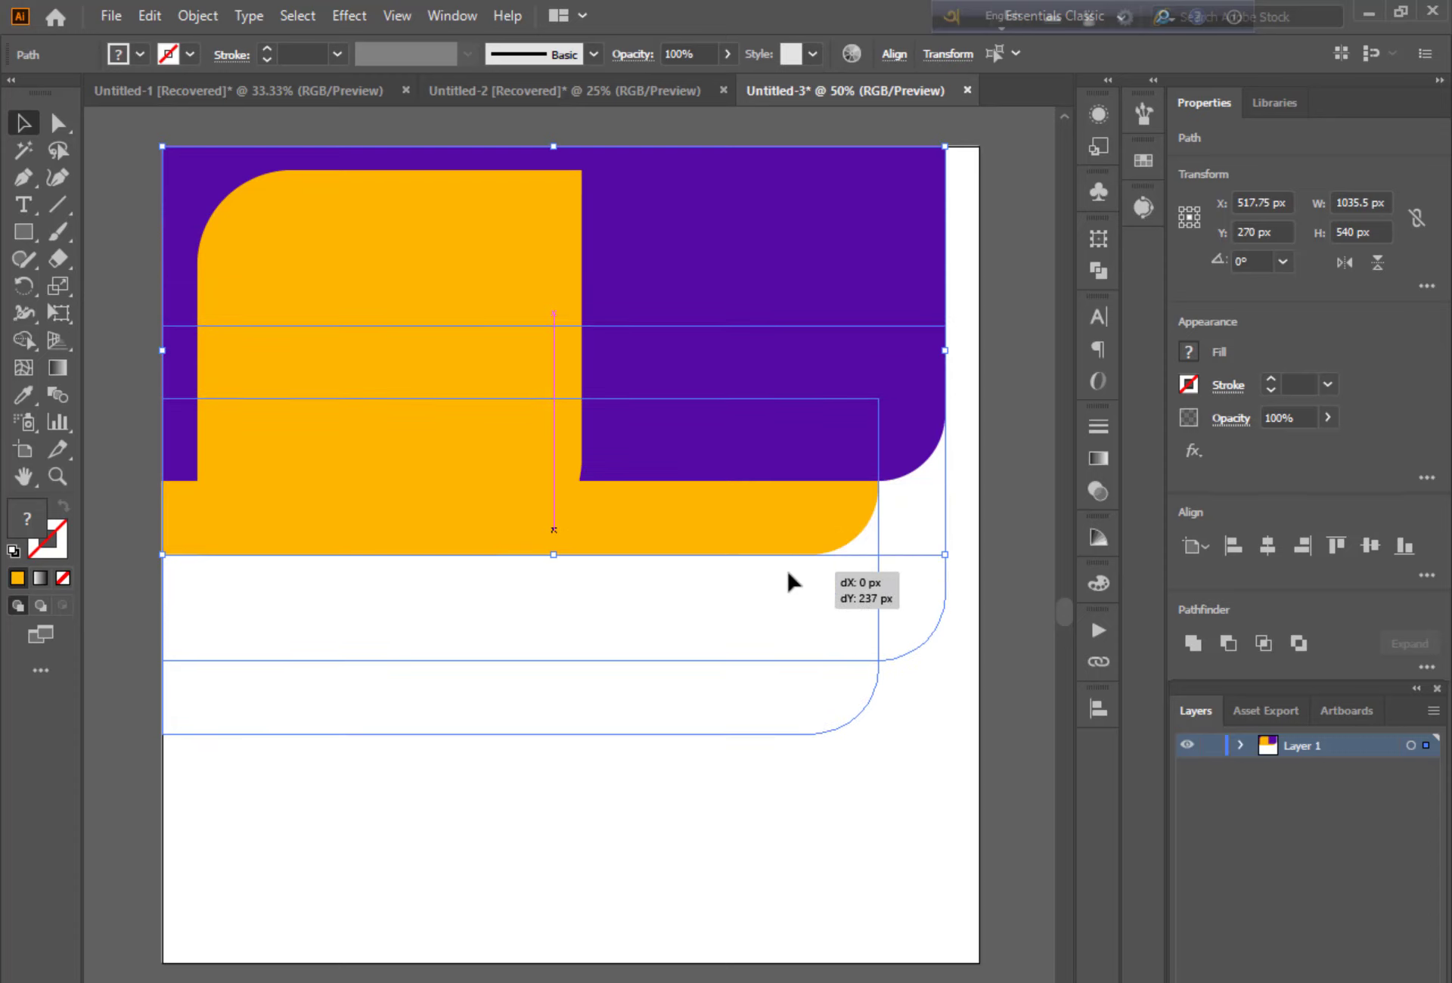
pyautogui.moveTo(789, 553); pyautogui.dragTo(790, 561)
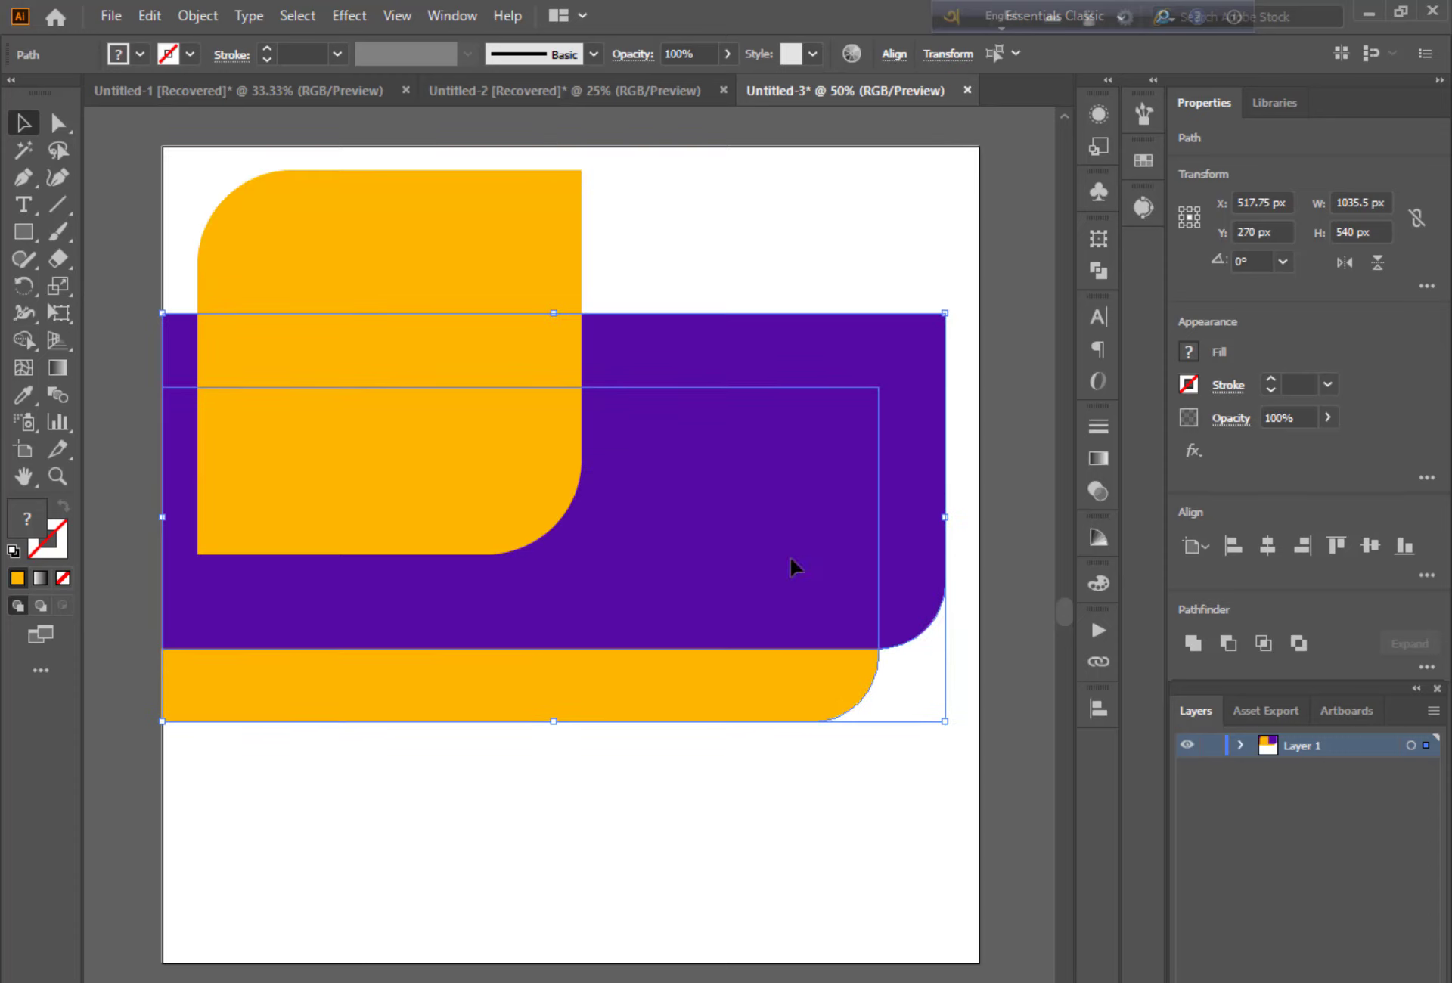
pyautogui.click(992, 558)
# Step: Stretch the purple header back up to the artboard top
pyautogui.click(778, 326)
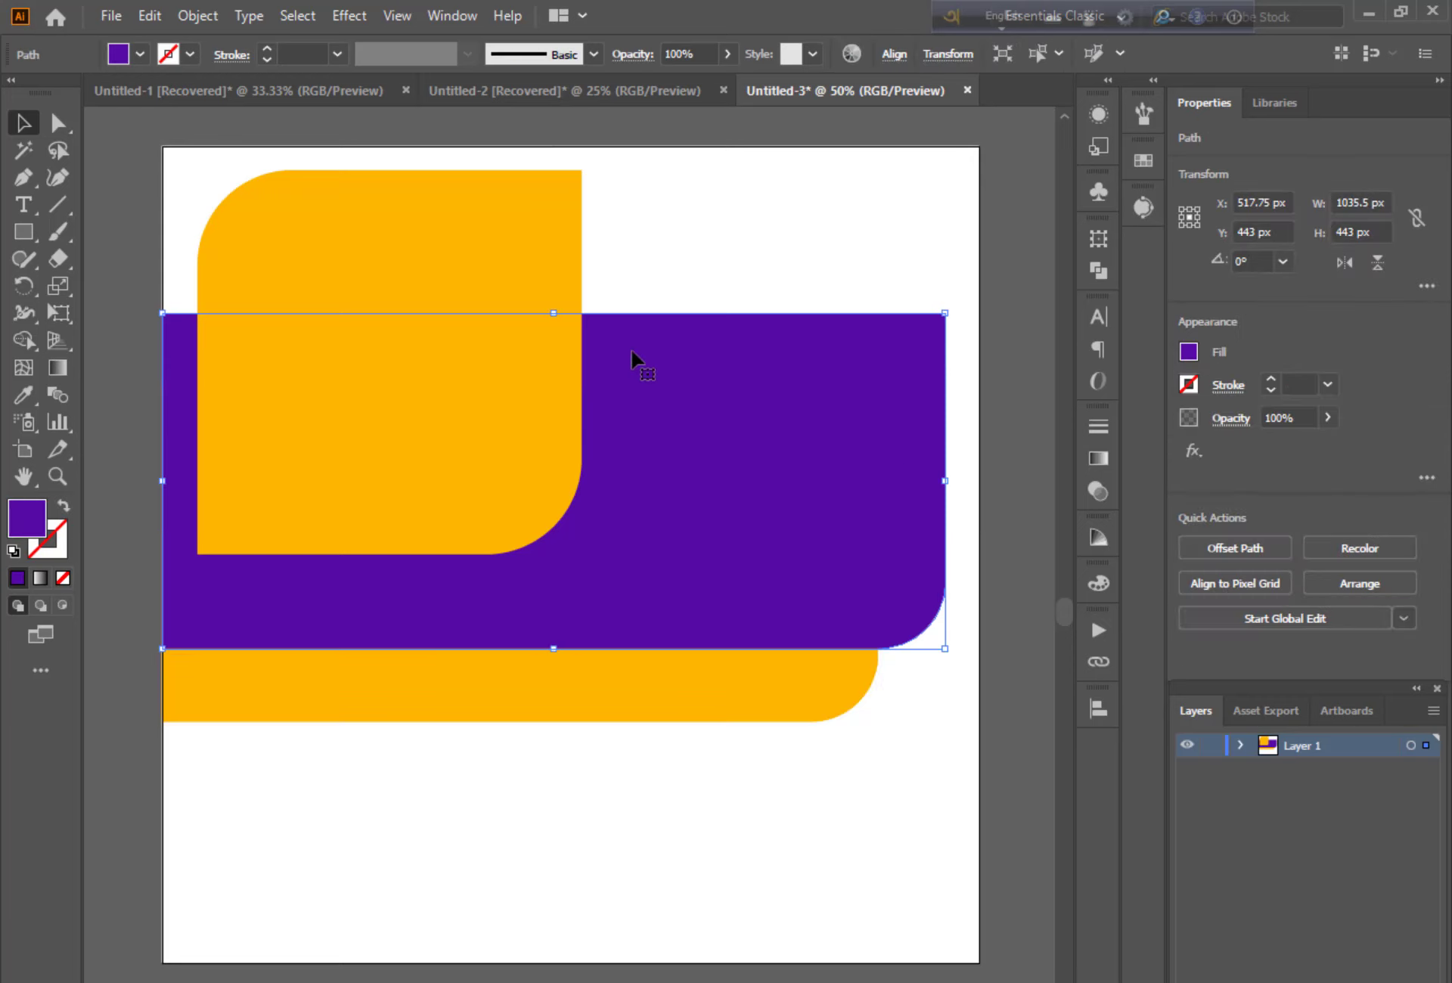
pyautogui.moveTo(551, 313); pyautogui.dragTo(553, 146)
pyautogui.click(996, 583)
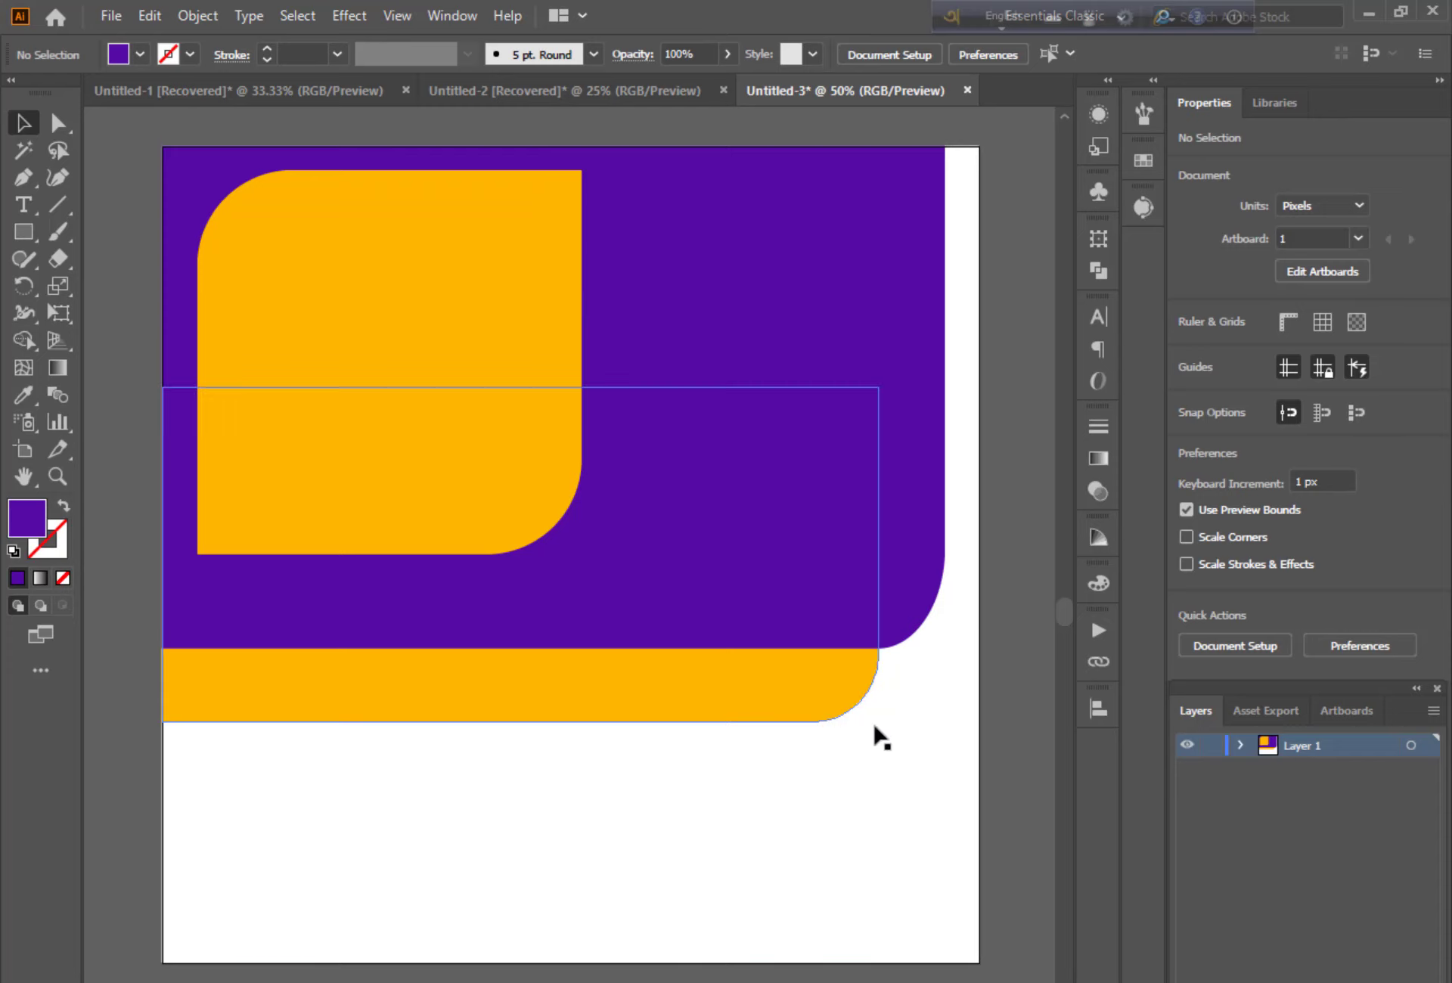
# Step: Scale the orange rounded square up from its corner handle
pyautogui.click(517, 487)
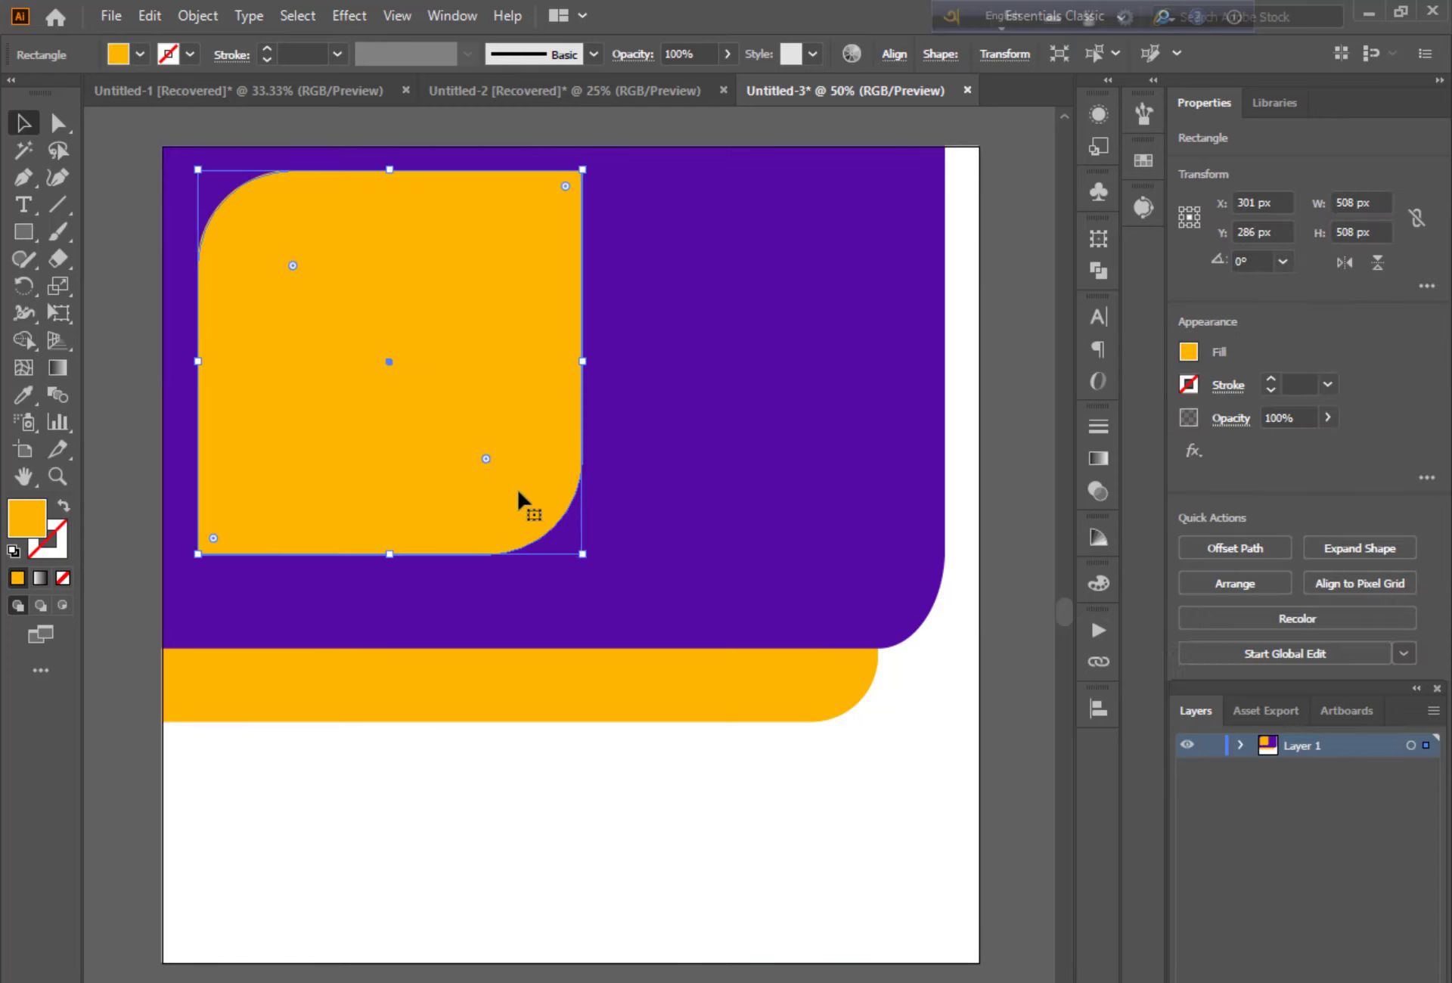
pyautogui.moveTo(583, 555); pyautogui.dragTo(611, 582)
pyautogui.hotkey('ctrl', 'z')
pyautogui.keyDown('shift'); pyautogui.click(611, 582); pyautogui.keyUp('shift')
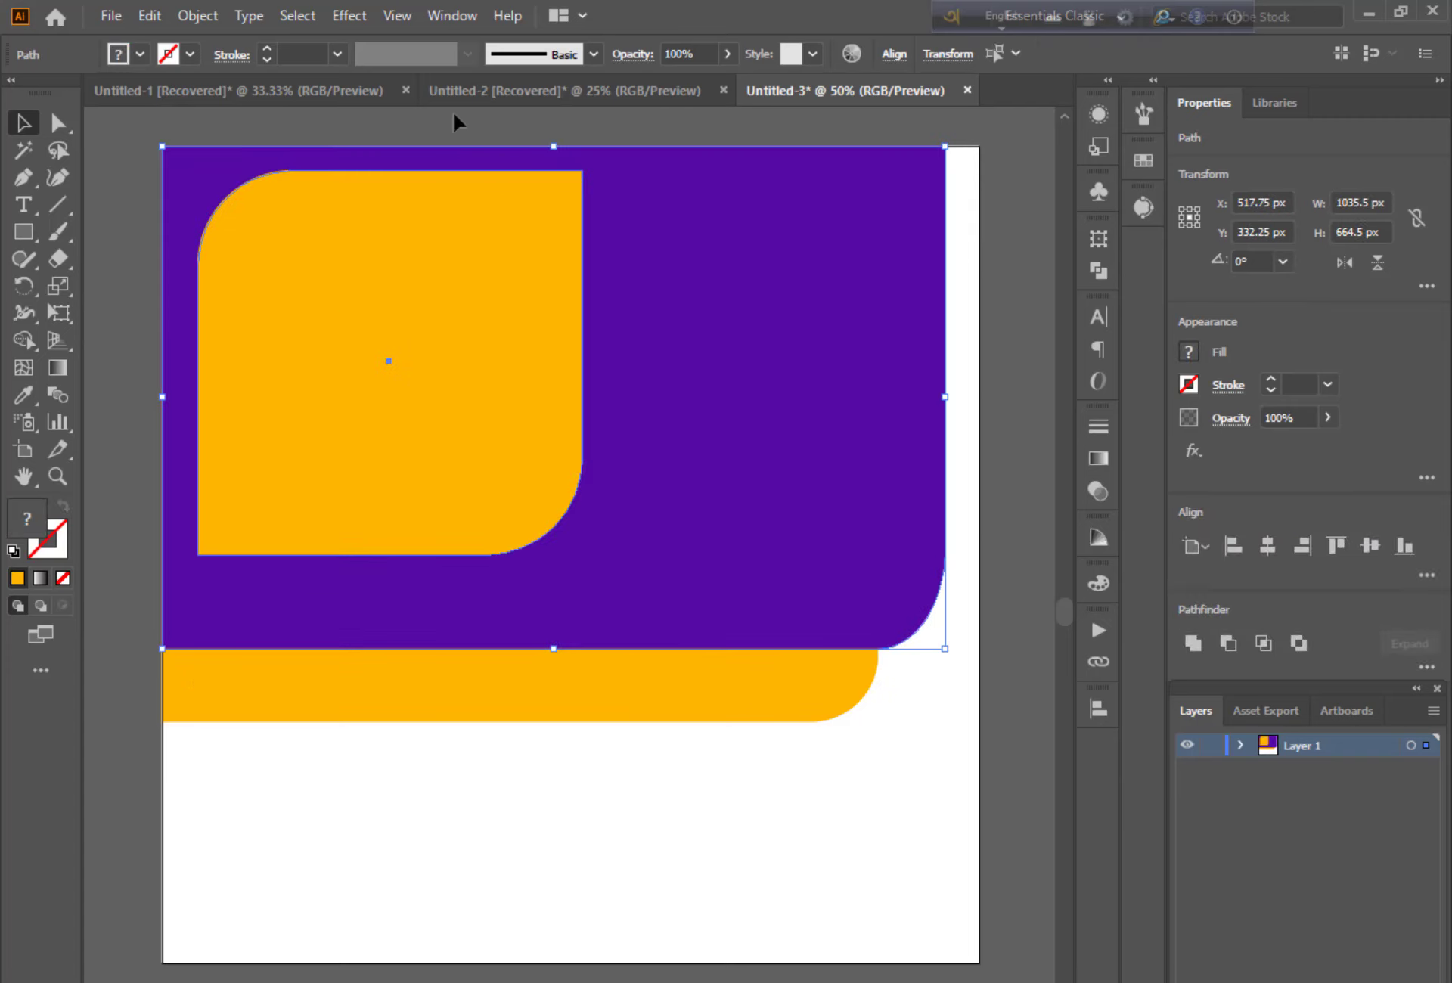
pyautogui.click(453, 111)
pyautogui.click(457, 338)
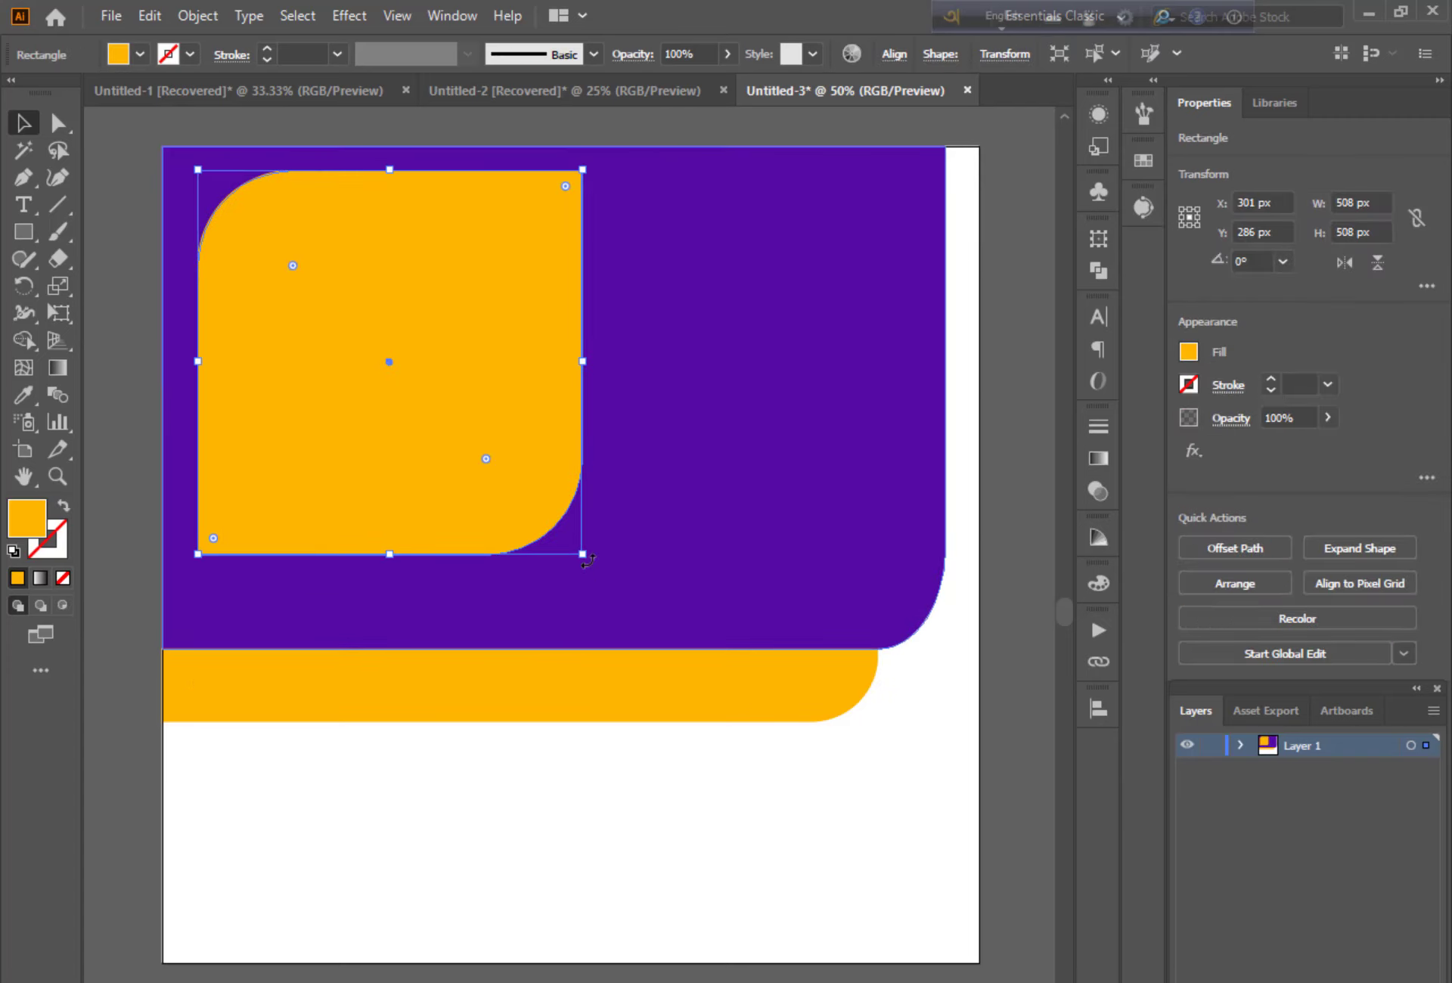
pyautogui.moveTo(583, 555); pyautogui.dragTo(679, 650)
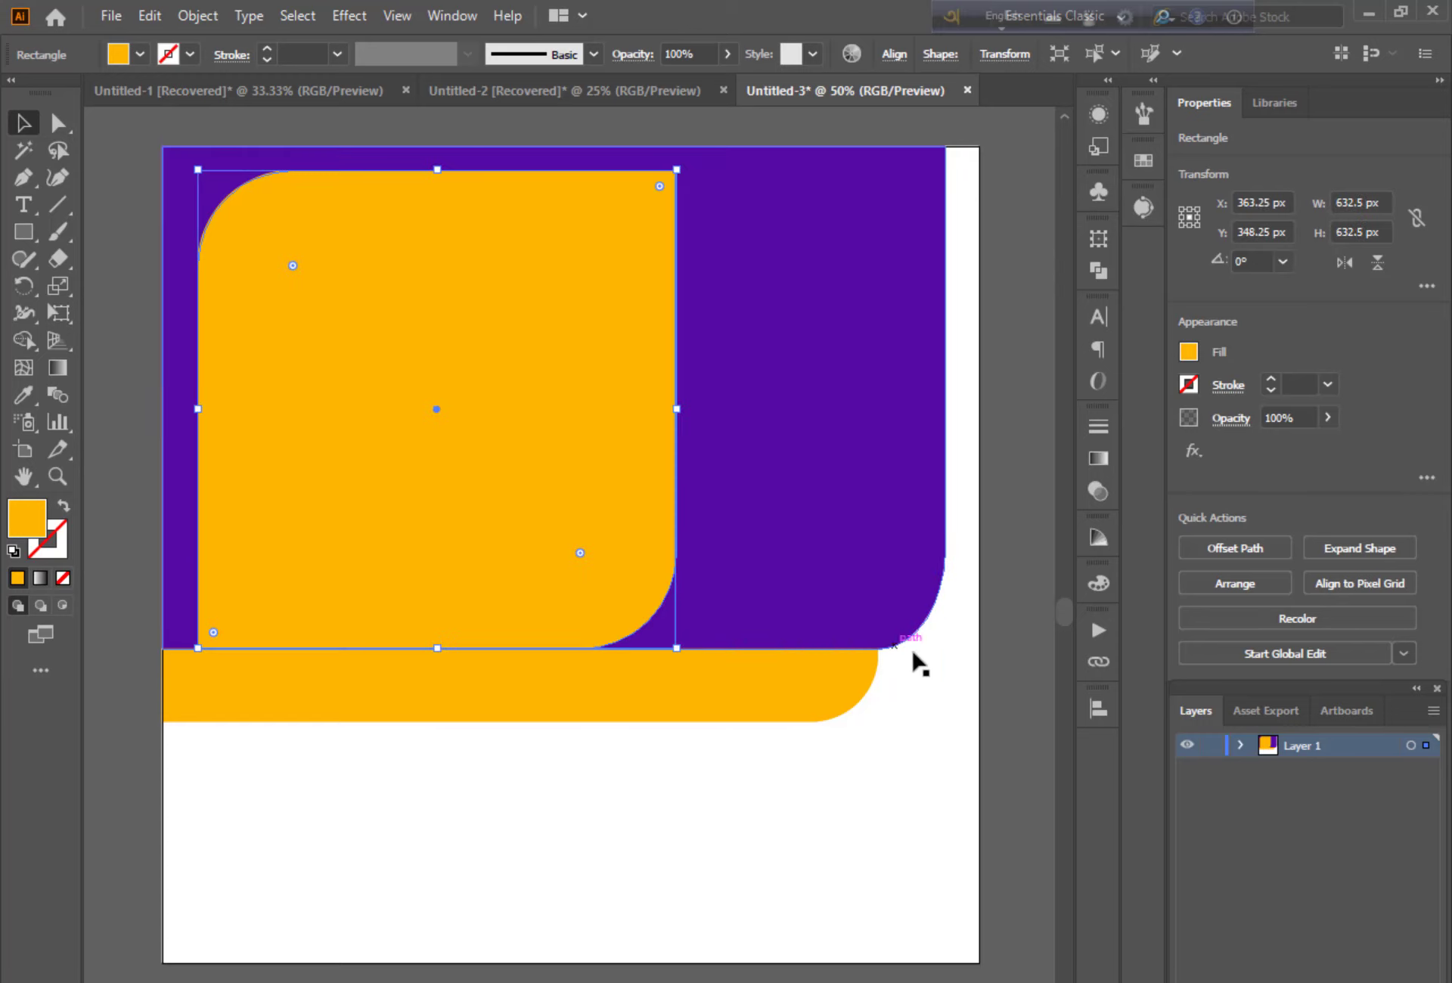
pyautogui.click(1046, 664)
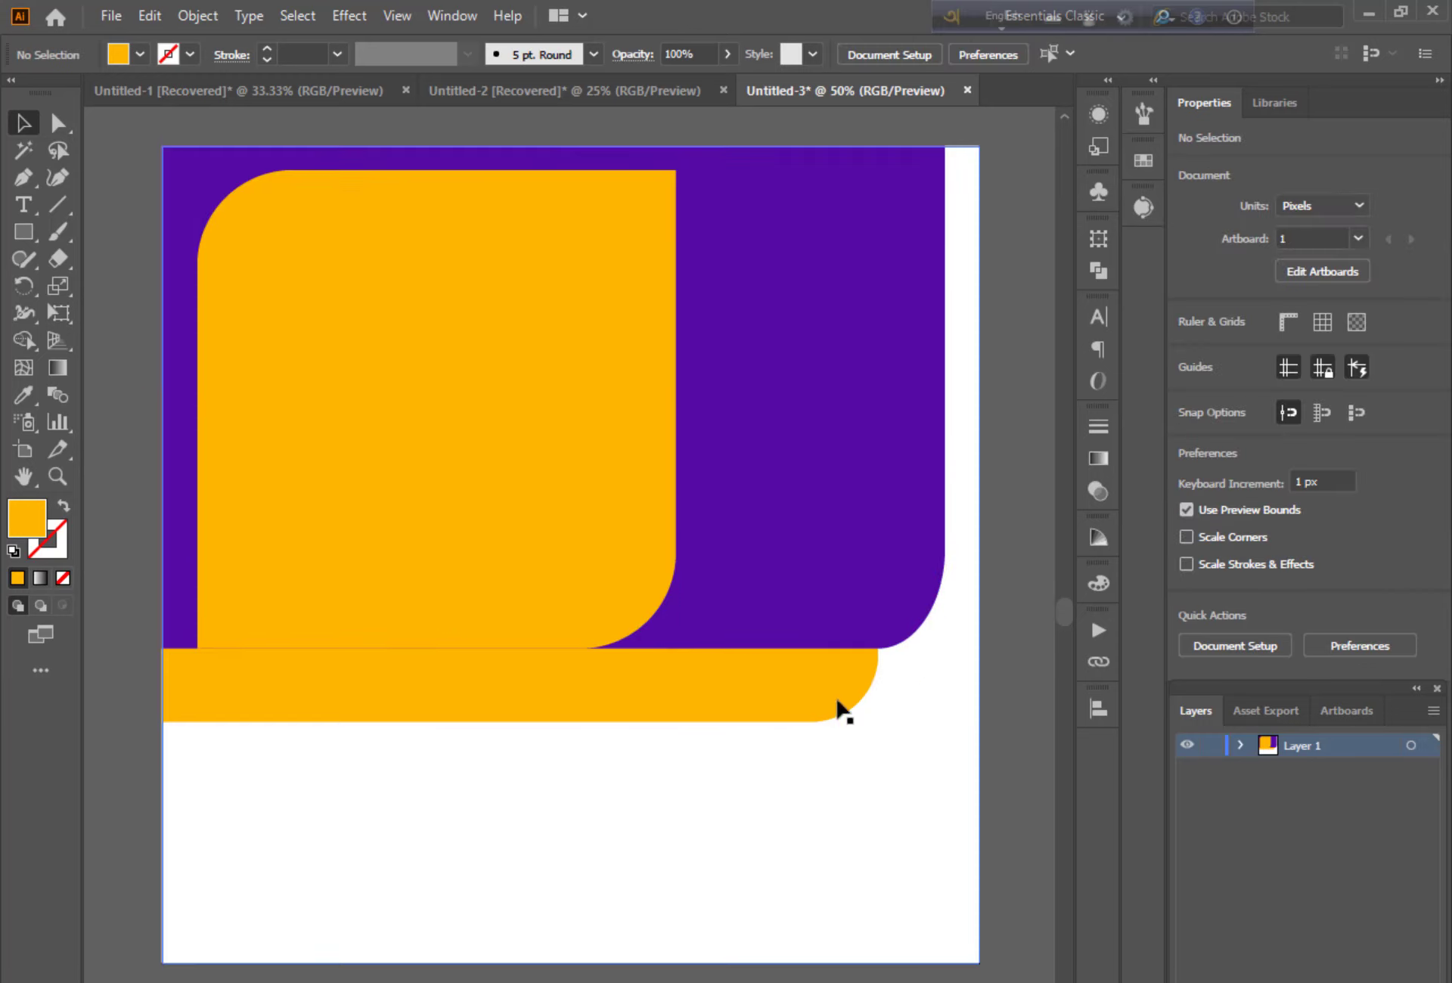
# Step: Enlarge it to about 729.5 px, reaching the band, and widen its corner radius
pyautogui.click(560, 533)
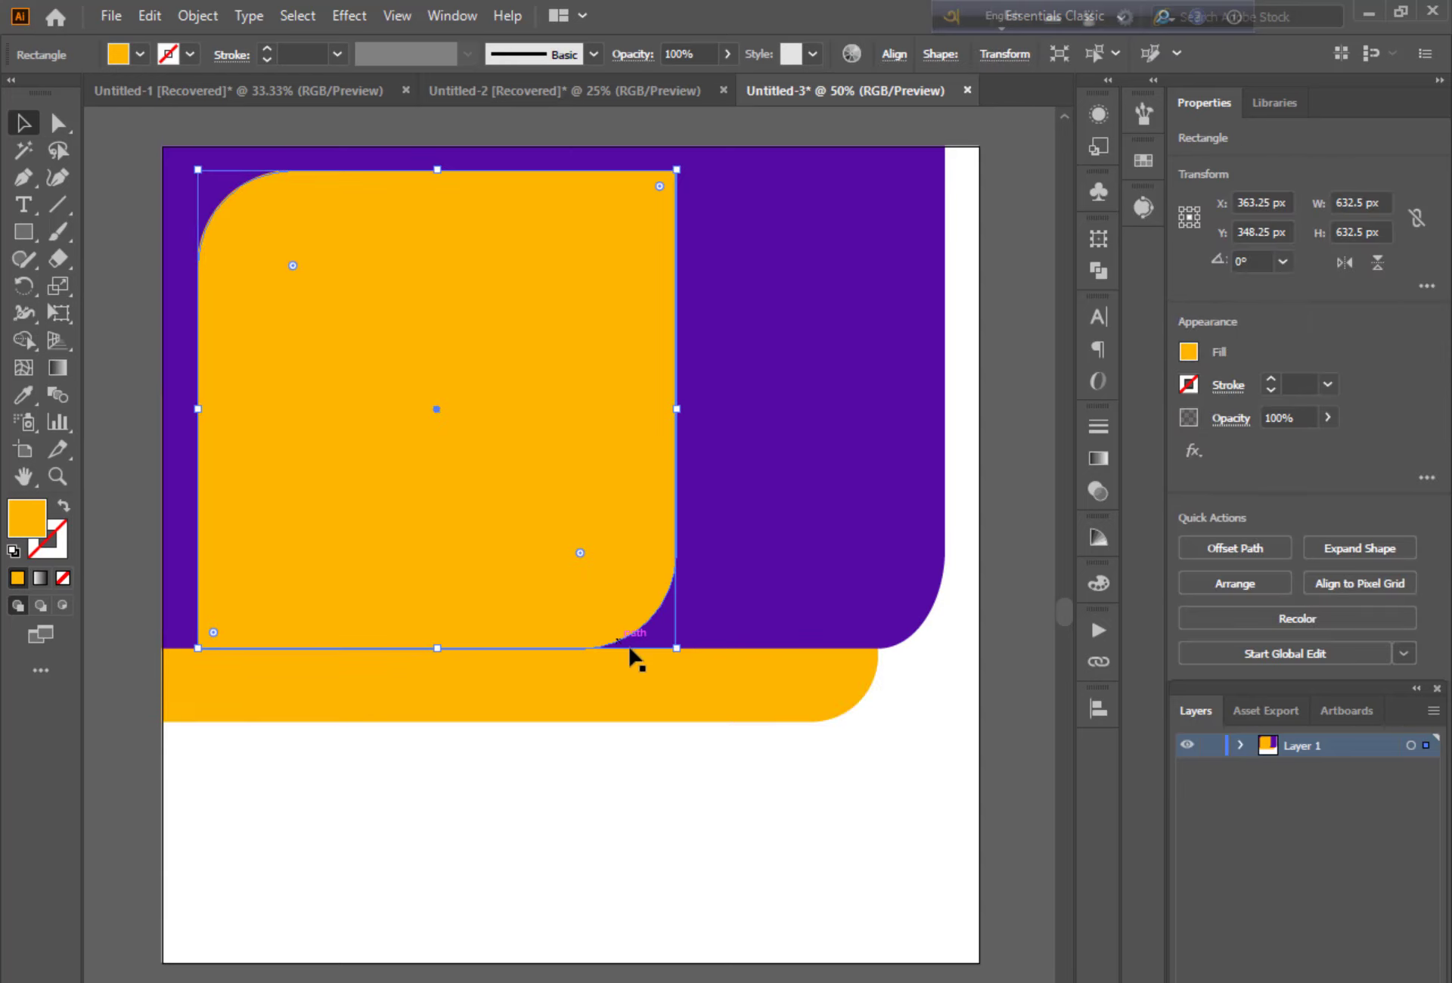
pyautogui.moveTo(677, 650); pyautogui.dragTo(748, 721)
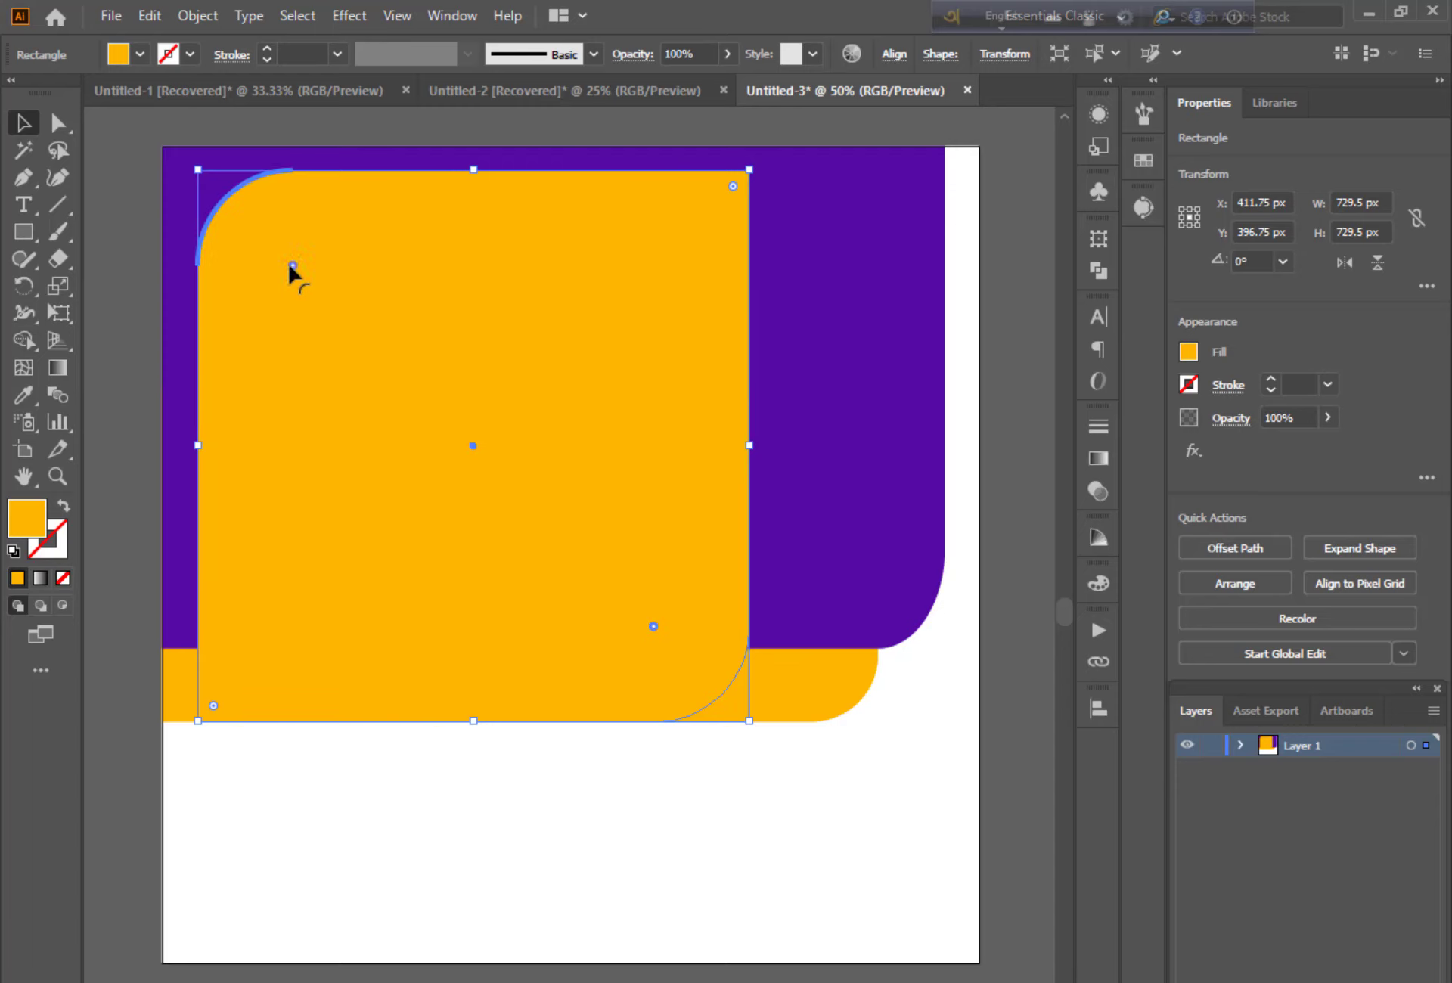
pyautogui.moveTo(290, 265); pyautogui.dragTo(321, 302)
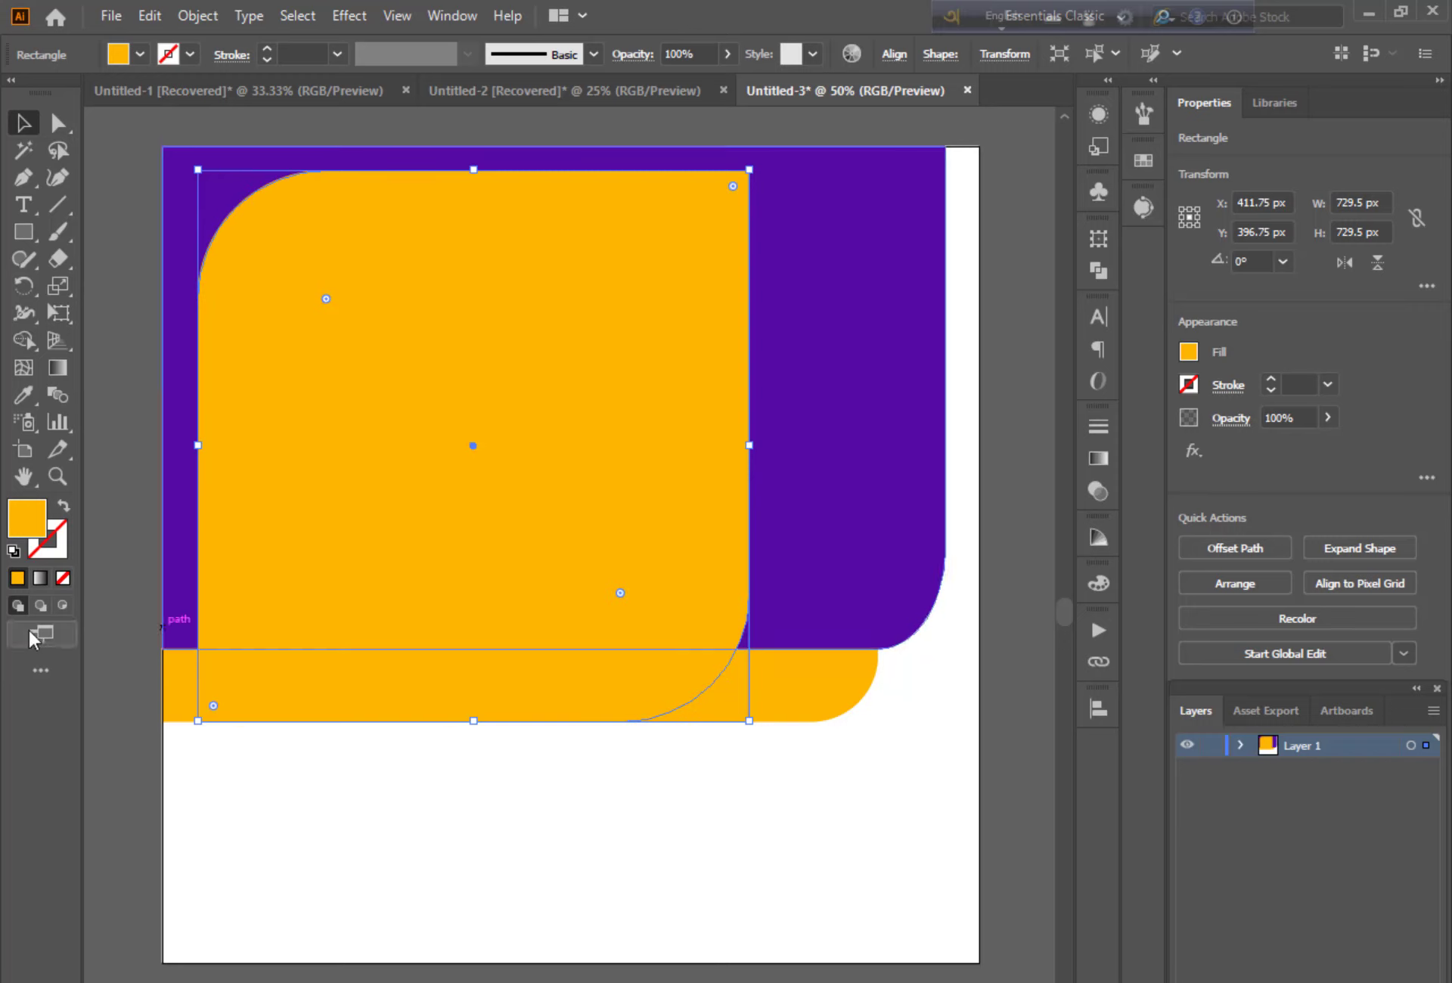
pyautogui.click(133, 733)
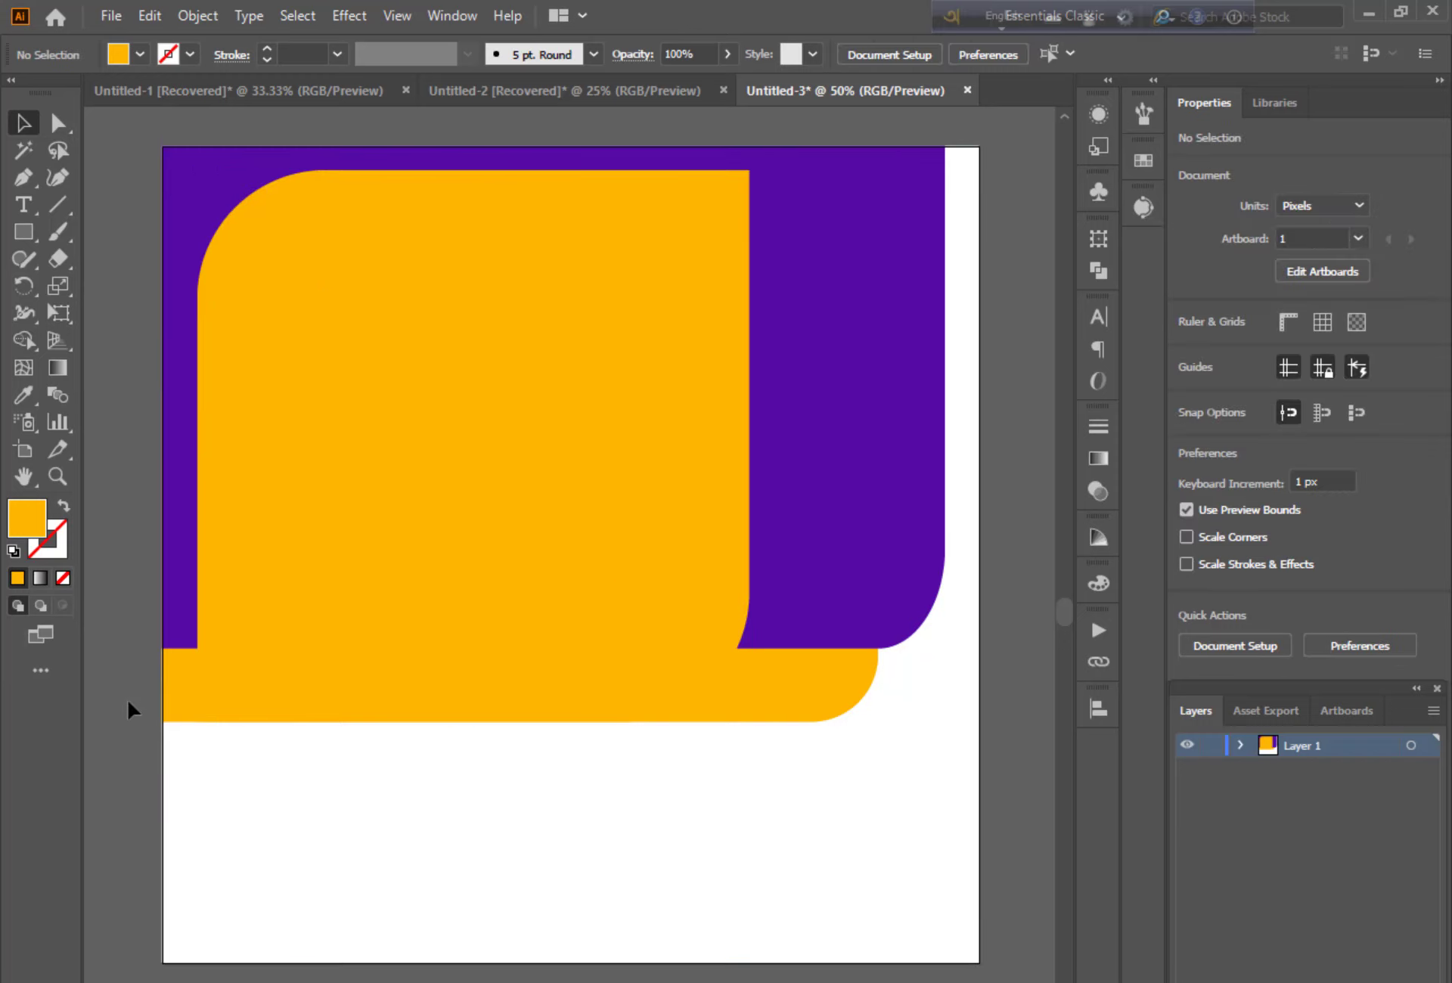
# Step: Recolour the large rounded square bright yellow #FFE000 (H 53°, S 100%, B 100%)
pyautogui.click(535, 570)
pyautogui.doubleClick(28, 519)
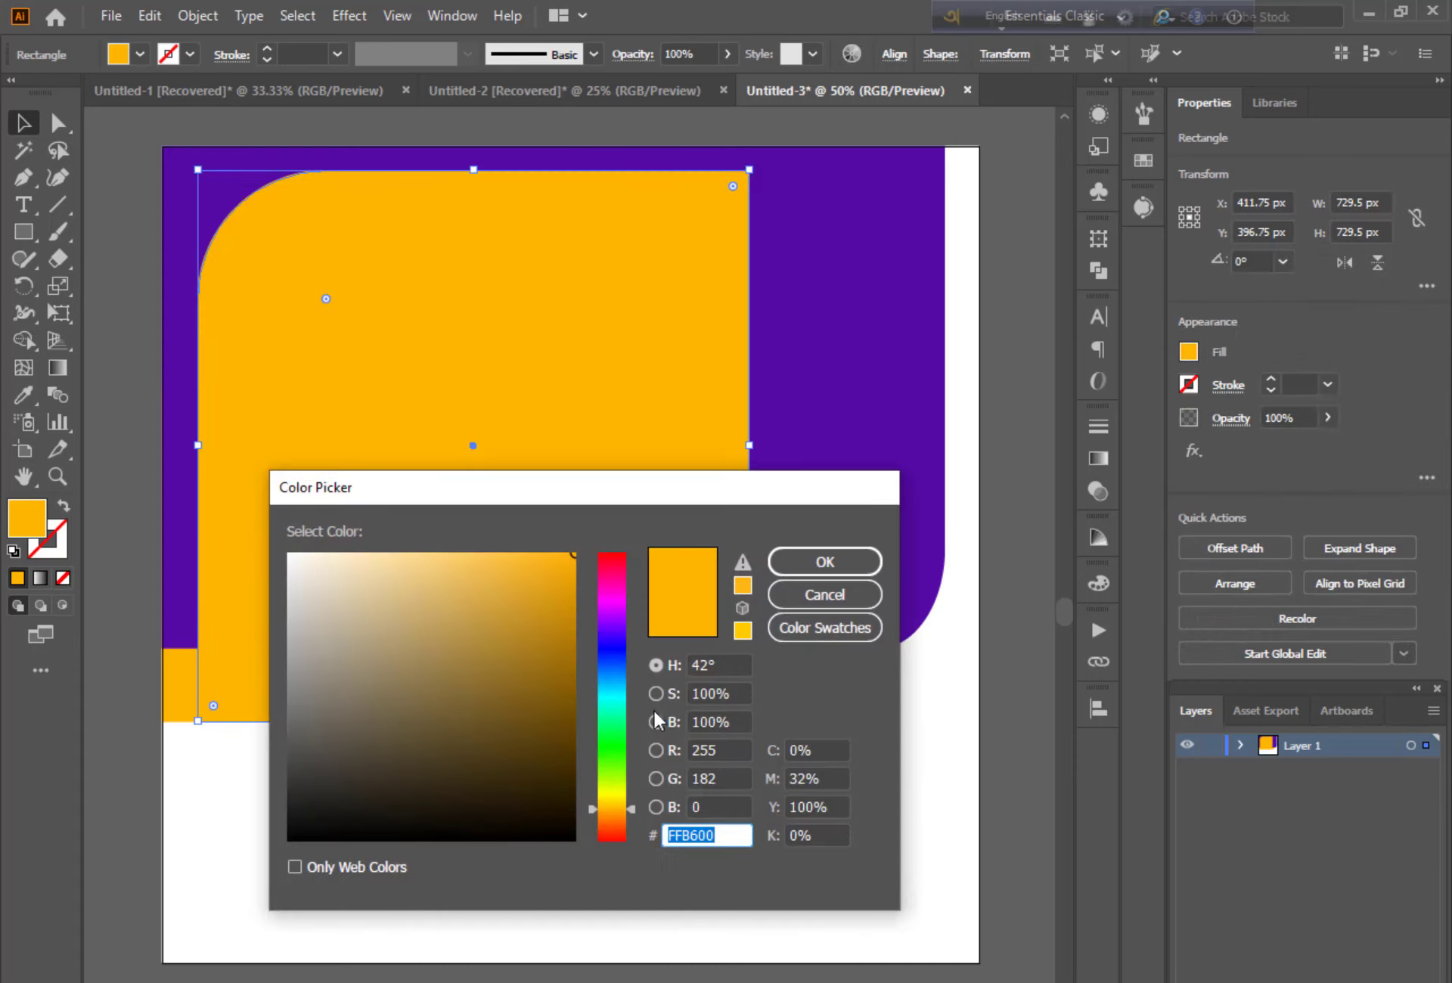
pyautogui.moveTo(621, 809); pyautogui.dragTo(620, 774)
pyautogui.click(828, 561)
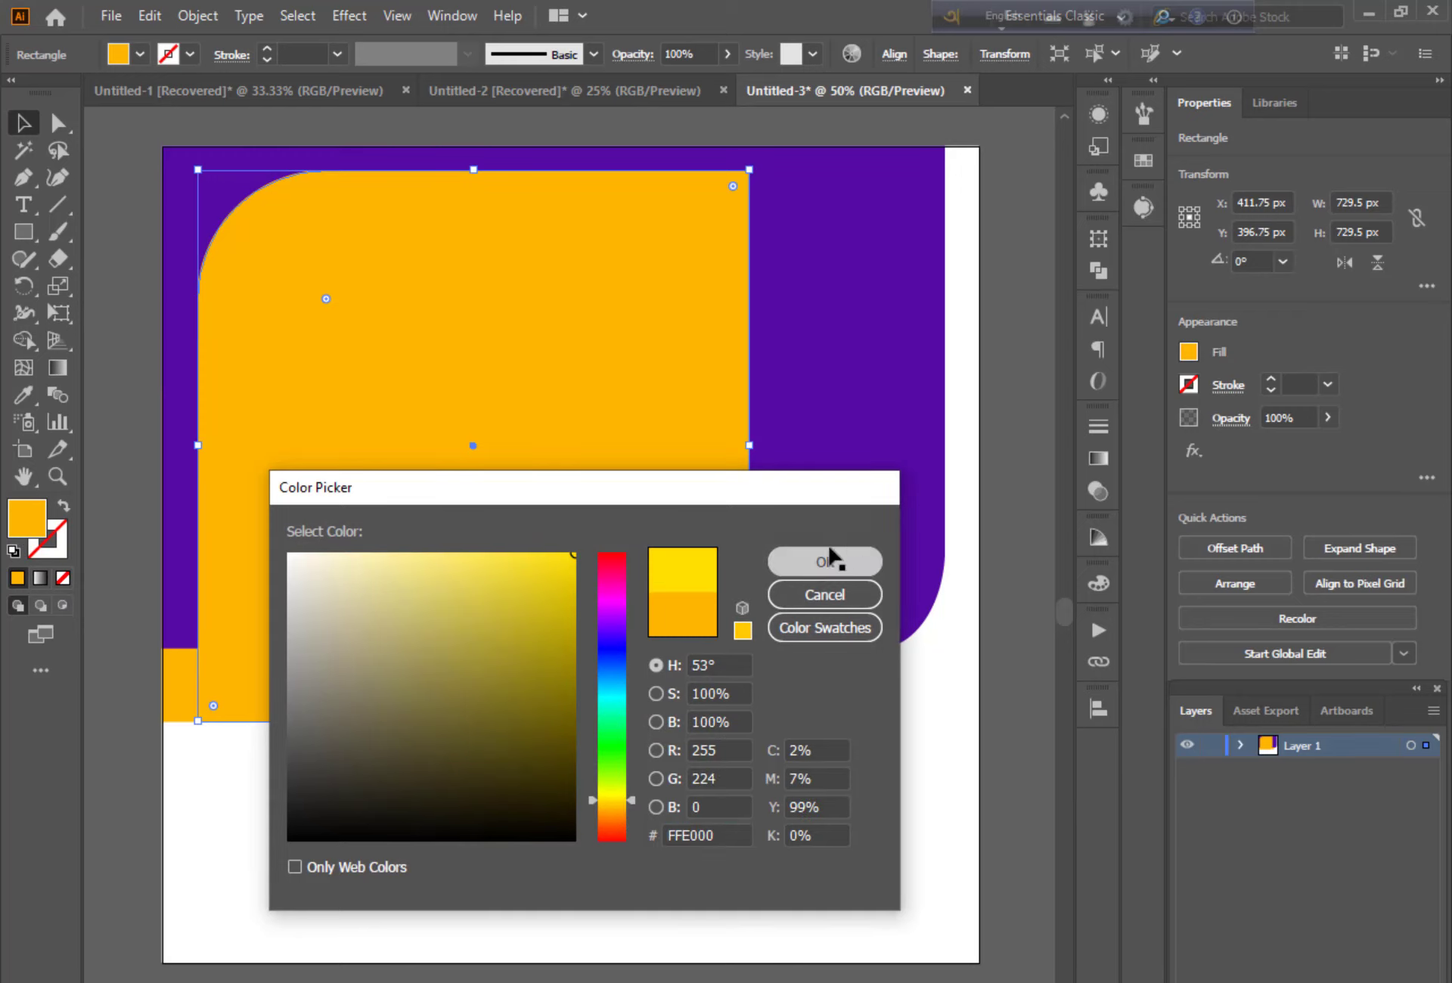
pyautogui.click(1014, 616)
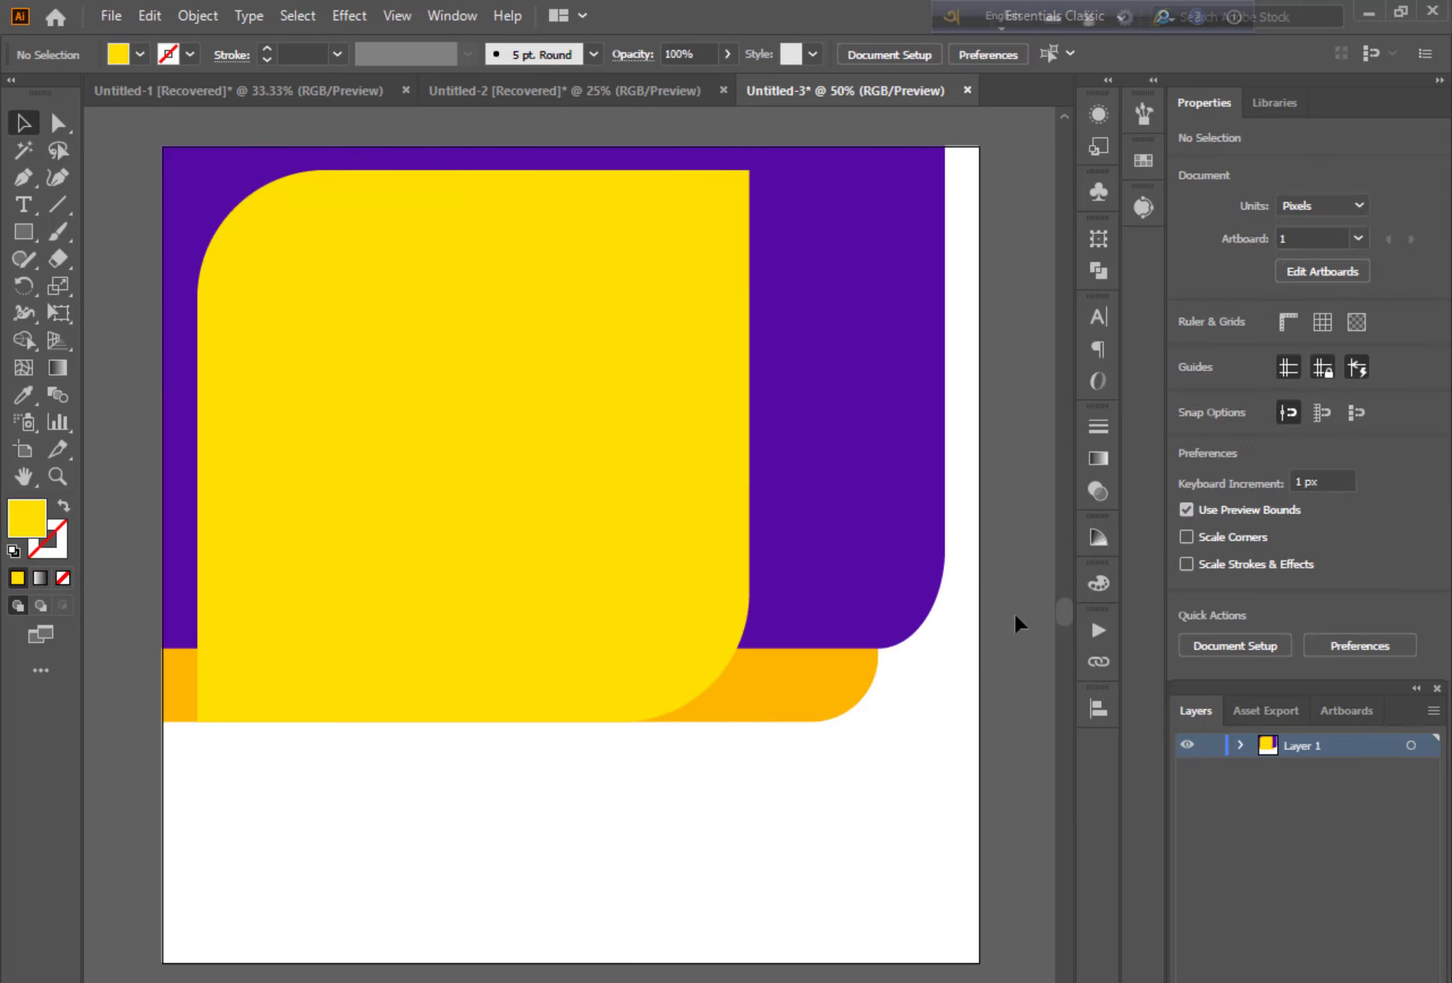
pyautogui.click(569, 431)
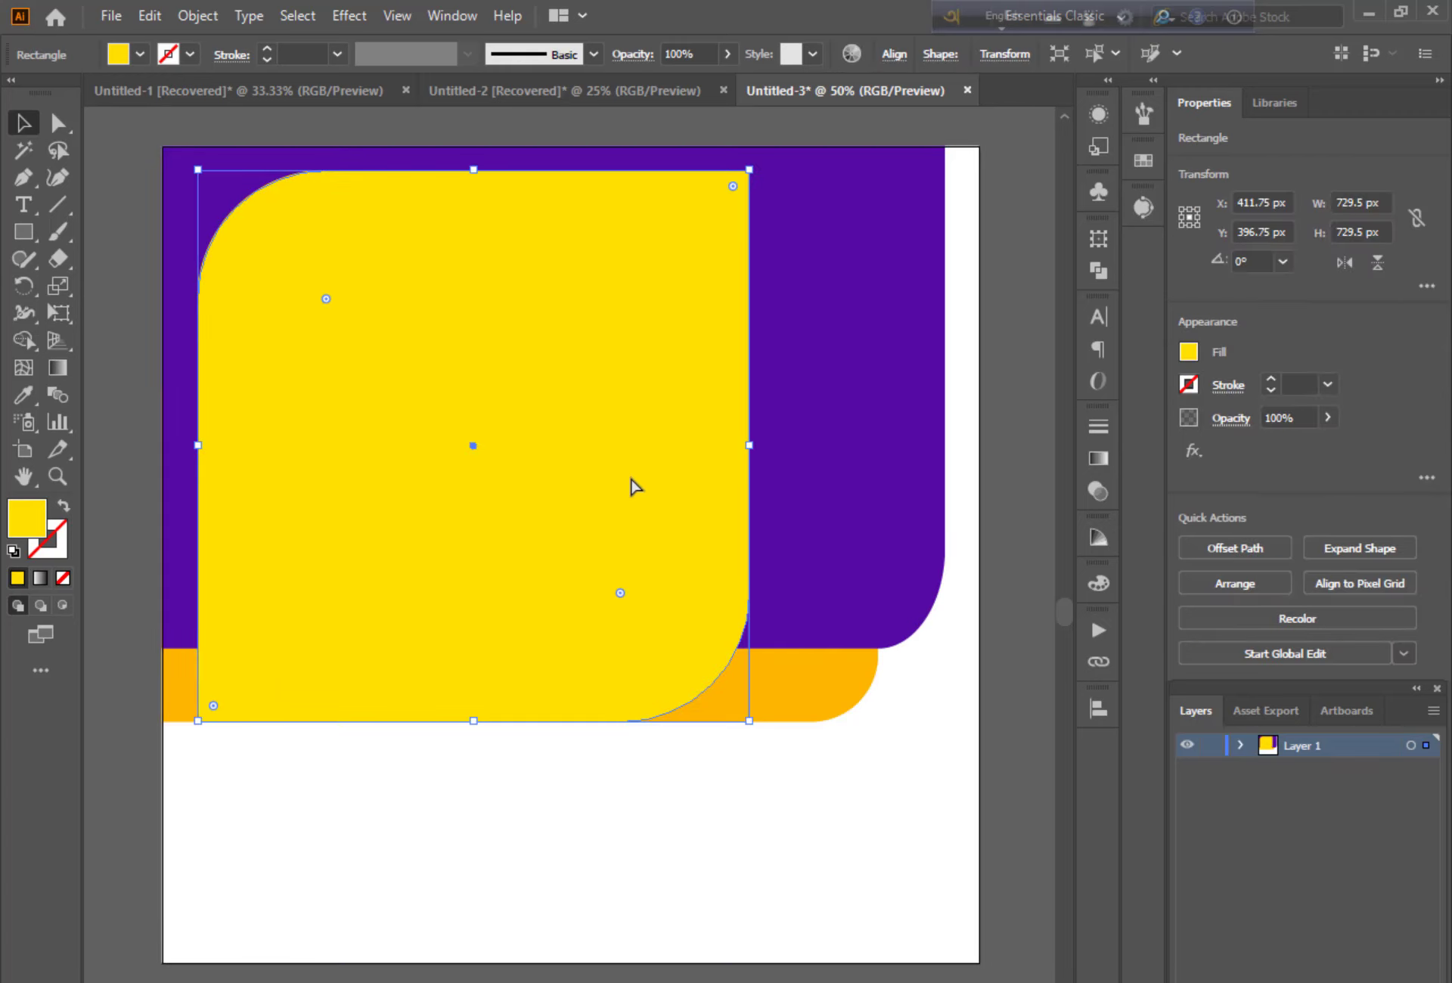
# Step: Shrink the front copy to about 678.5 px and fill it white with the Eyedropper
pyautogui.moveTo(473, 170); pyautogui.dragTo(473, 194)
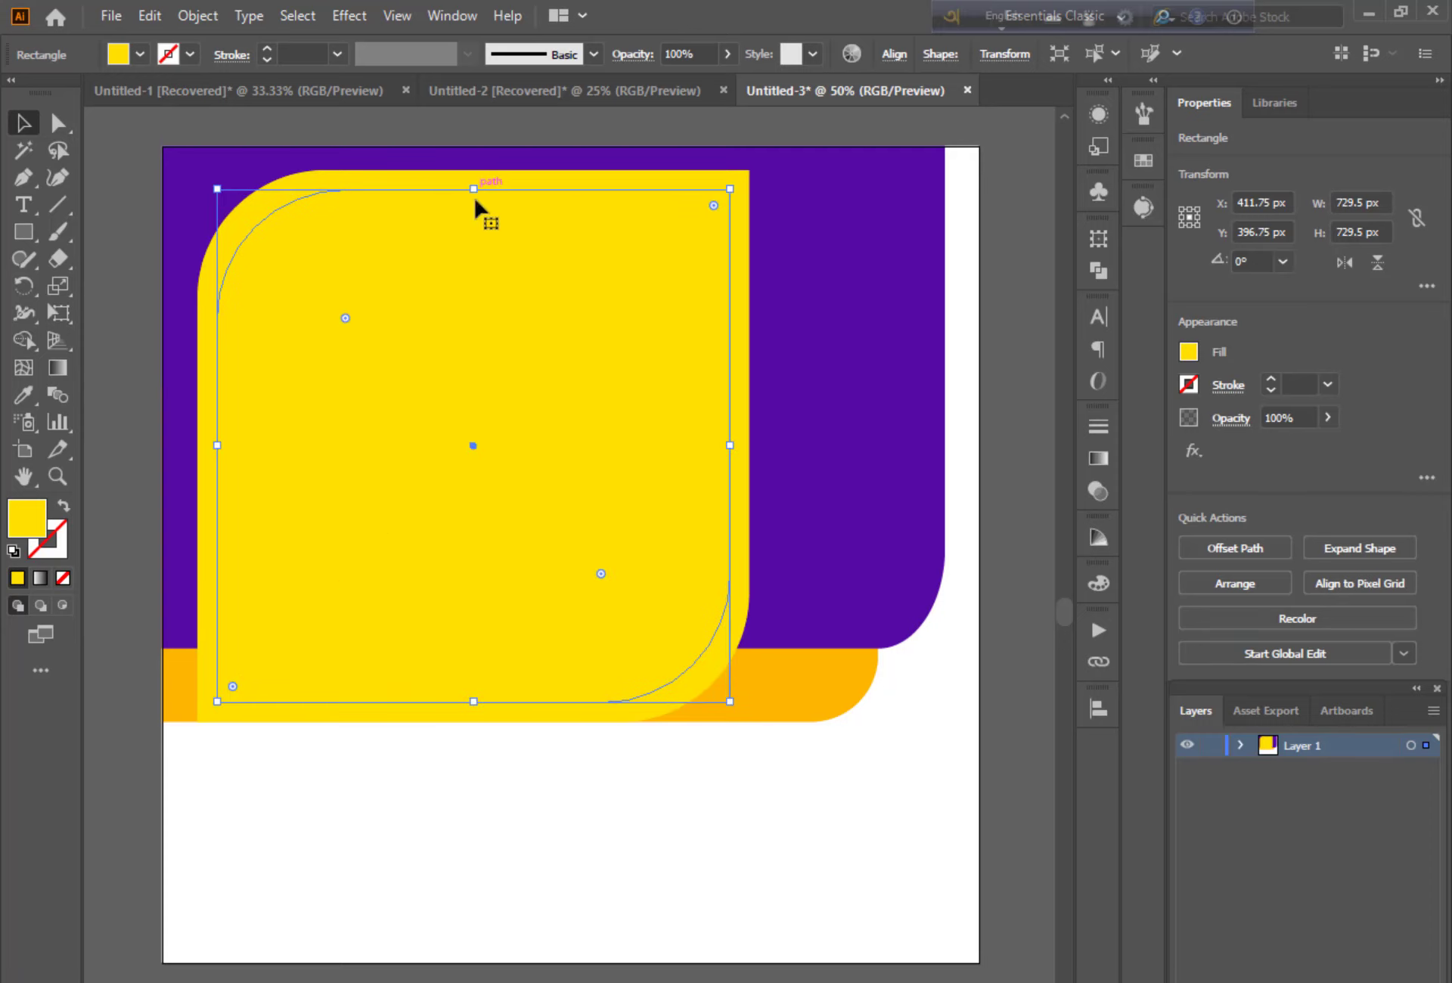
pyautogui.click(24, 393)
pyautogui.click(329, 782)
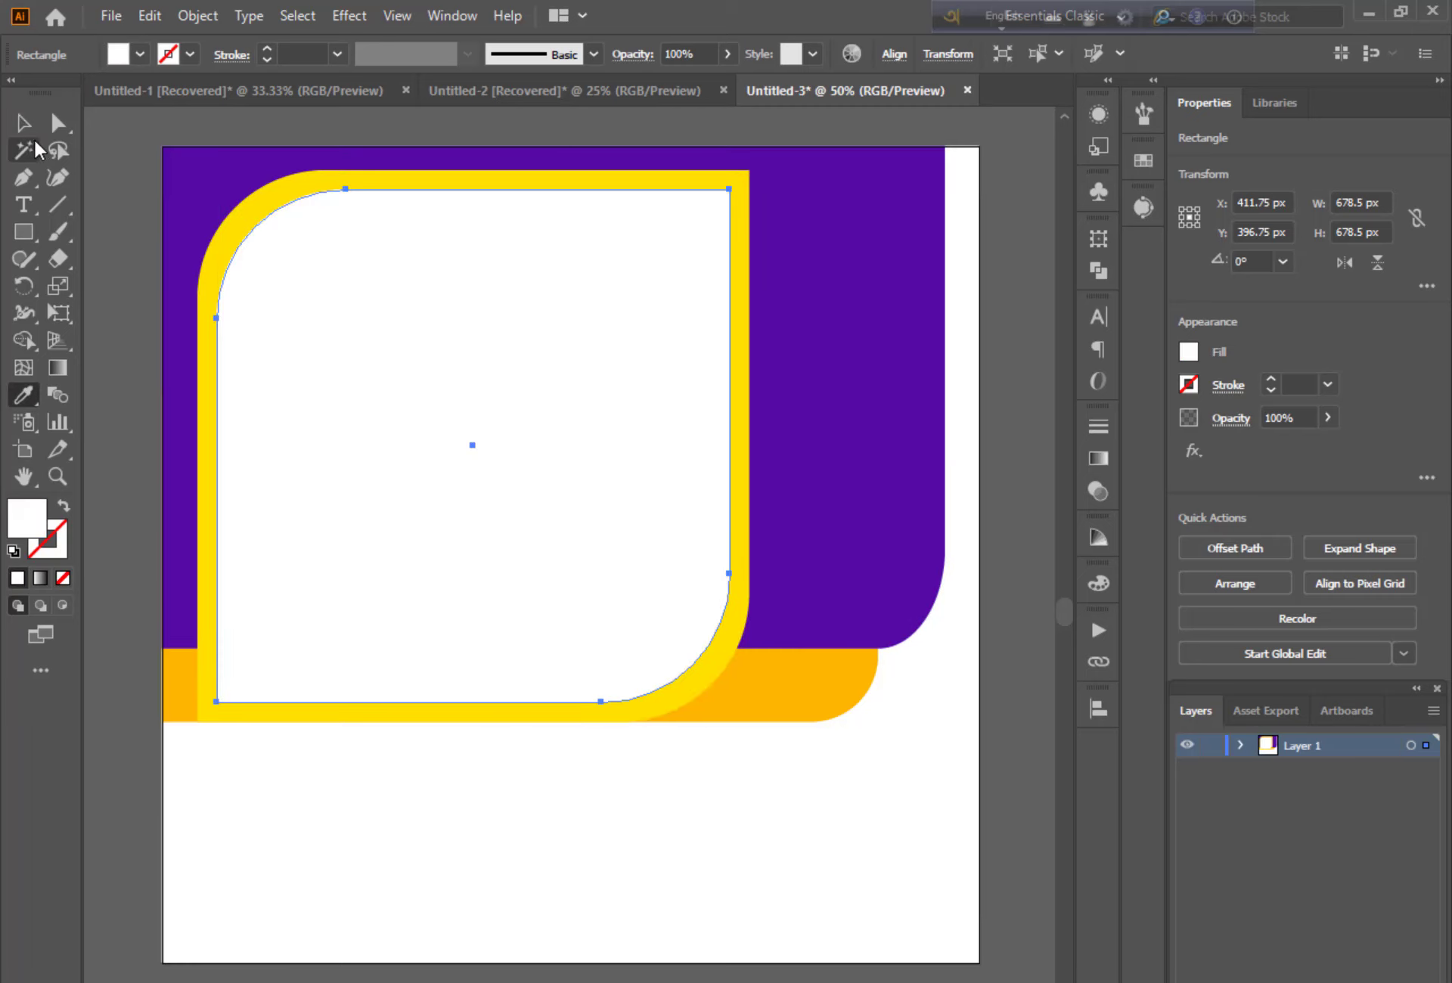
pyautogui.click(24, 123)
pyautogui.click(130, 167)
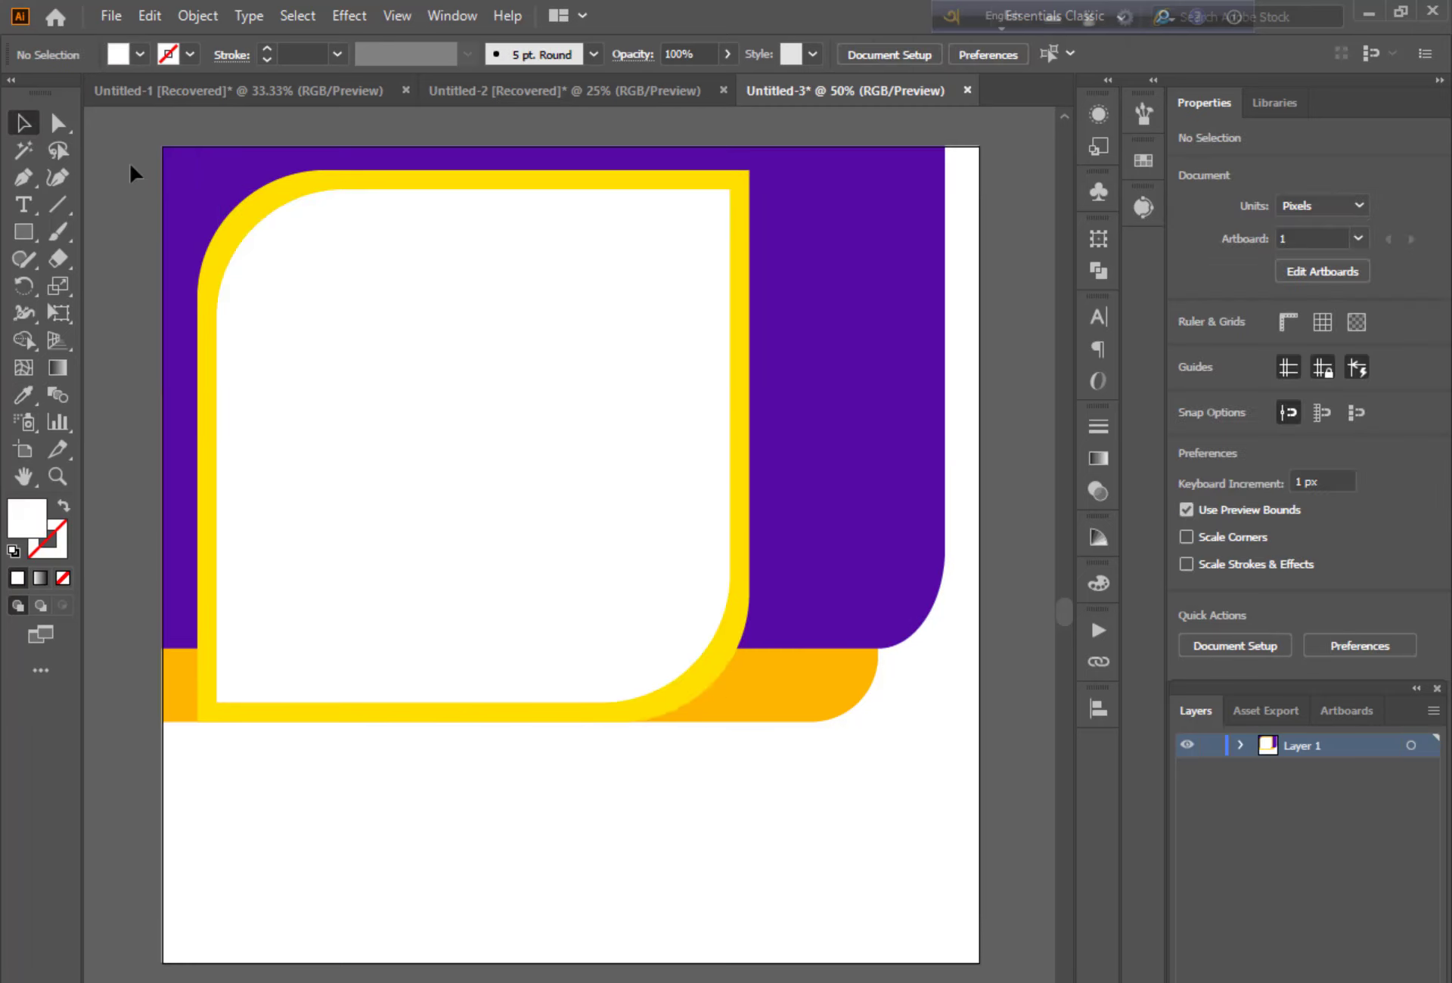
# Step: Paste the classroom photo behind the white rounded square and clip it with Ctrl+7
pyautogui.hotkey('ctrl', 'v')
pyautogui.scroll(2, 561, 165)
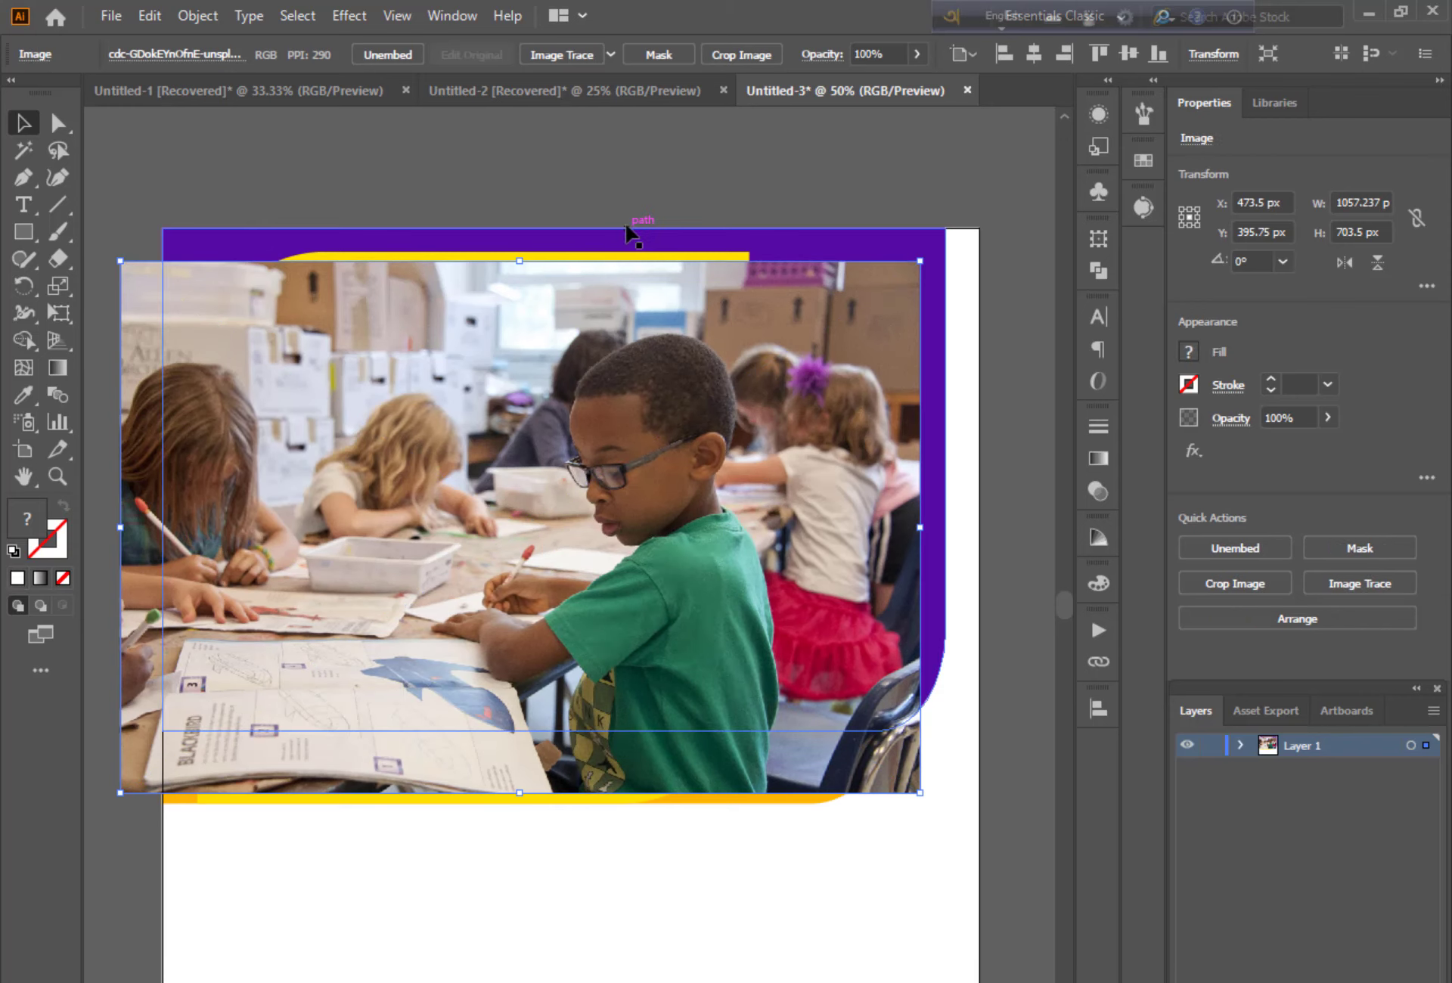
pyautogui.hotkey('ctrl', '[')
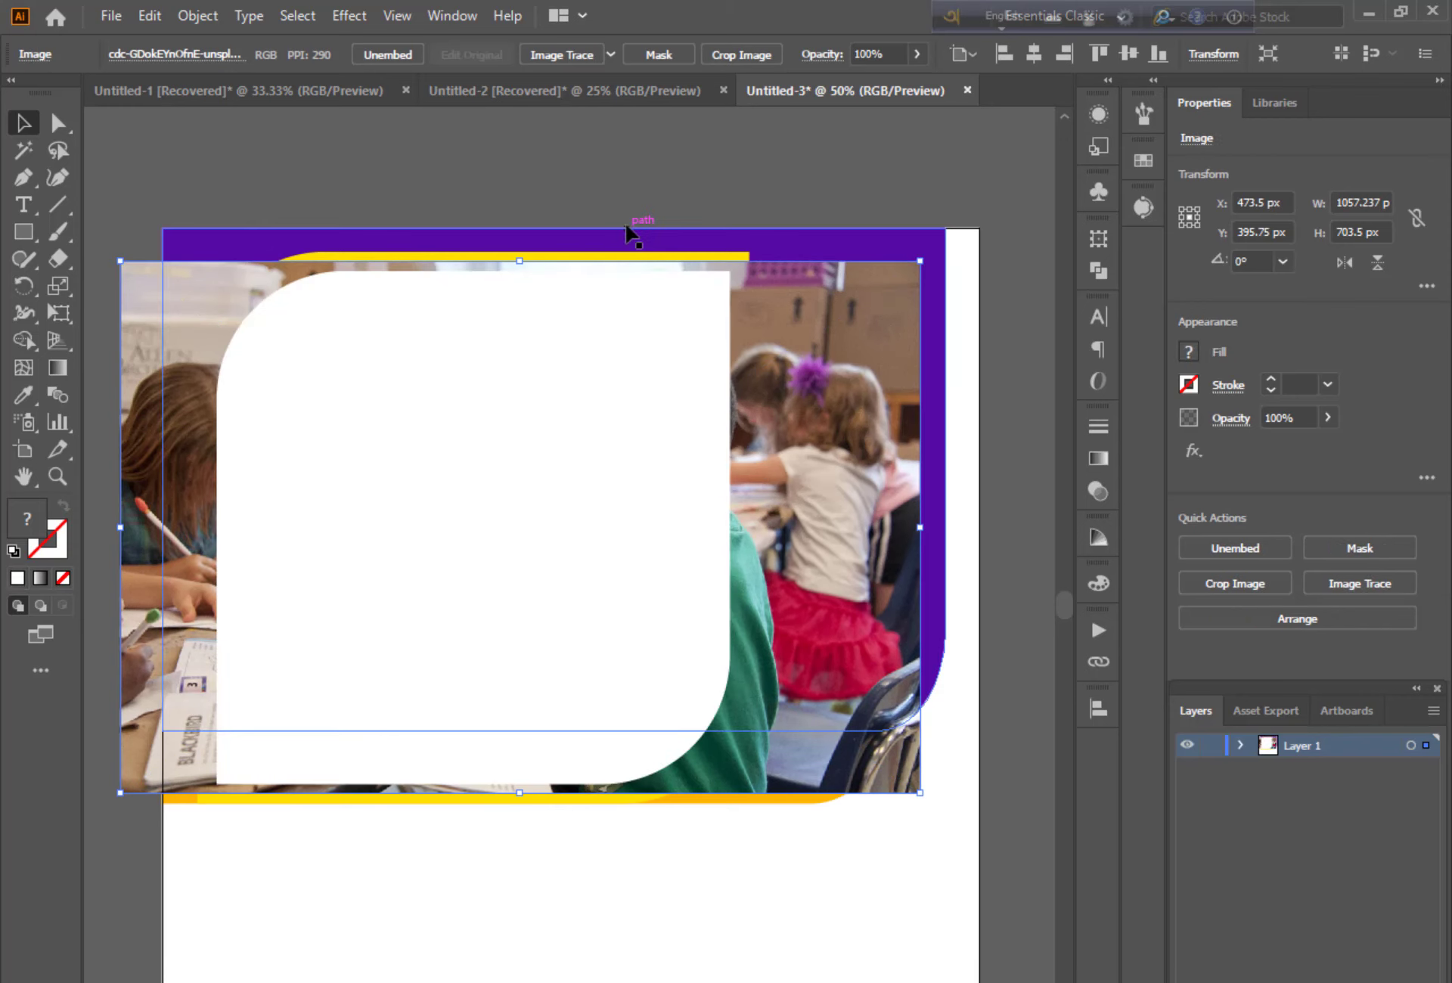
pyautogui.keyDown('shift'); pyautogui.click(544, 378); pyautogui.keyUp('shift')
pyautogui.hotkey('ctrl', '7')
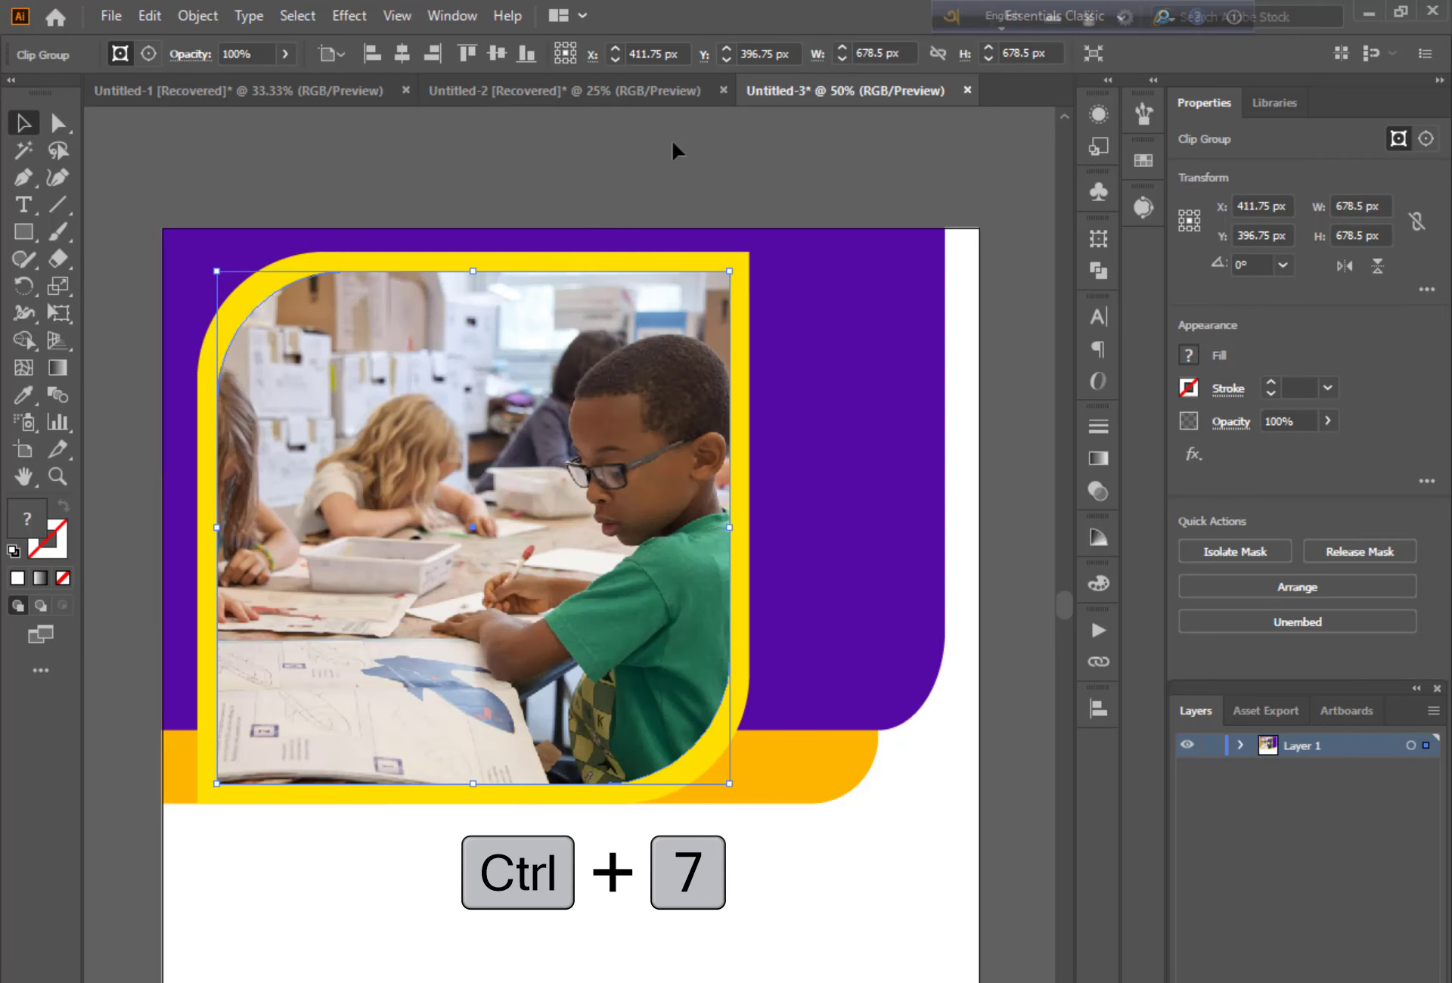
pyautogui.click(672, 143)
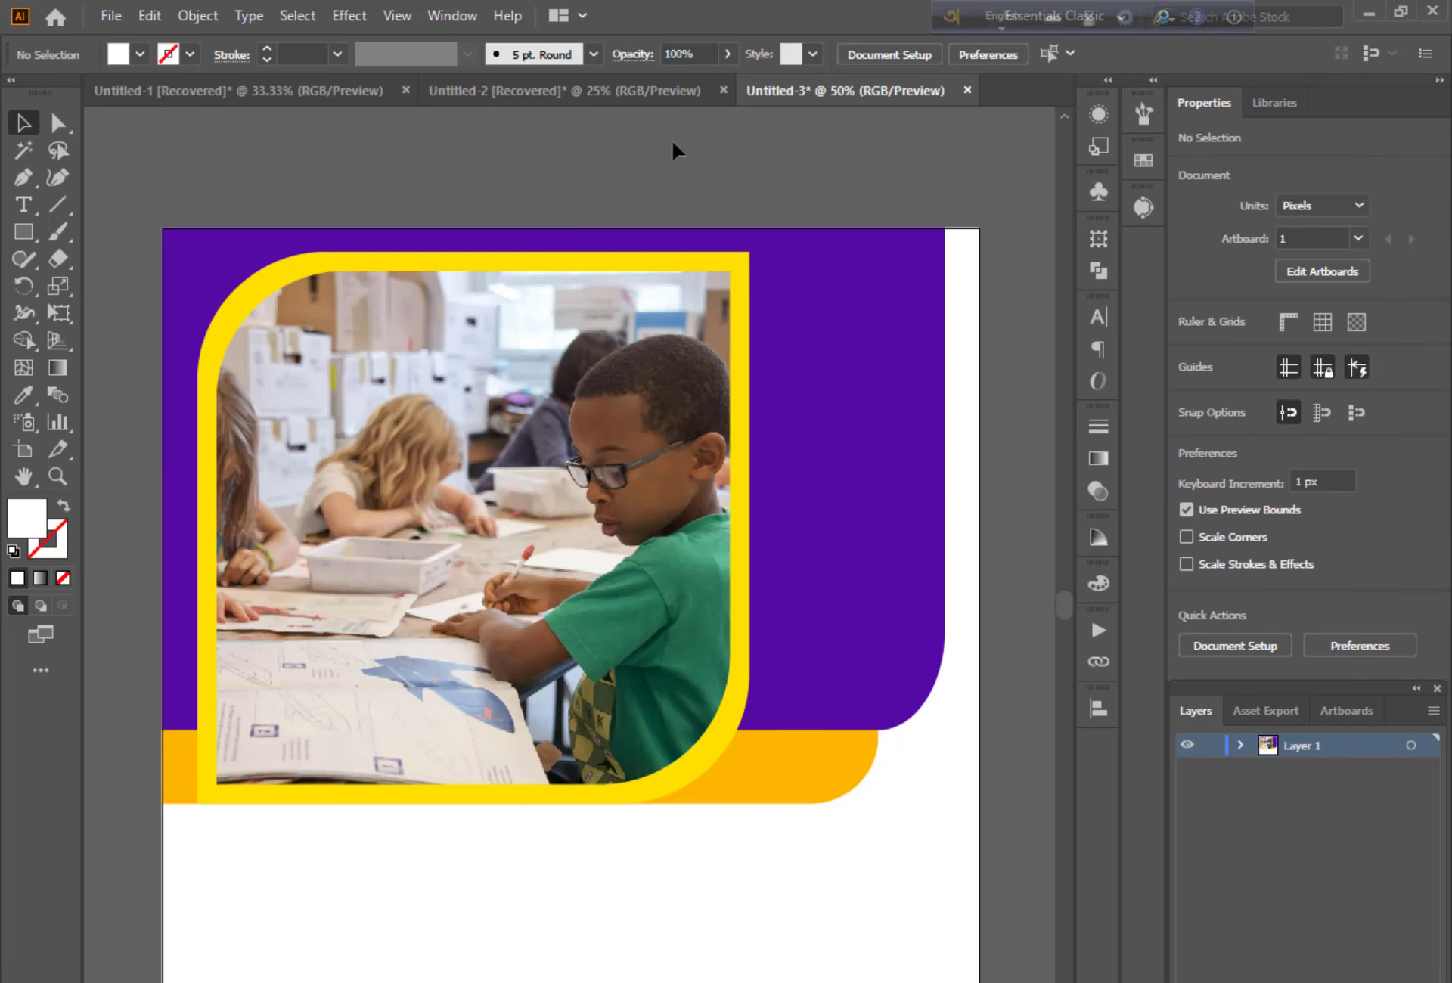
# Step: Type '2025 SCHOOL' below the photo and scale it up
pyautogui.scroll(-2, 634, 877)
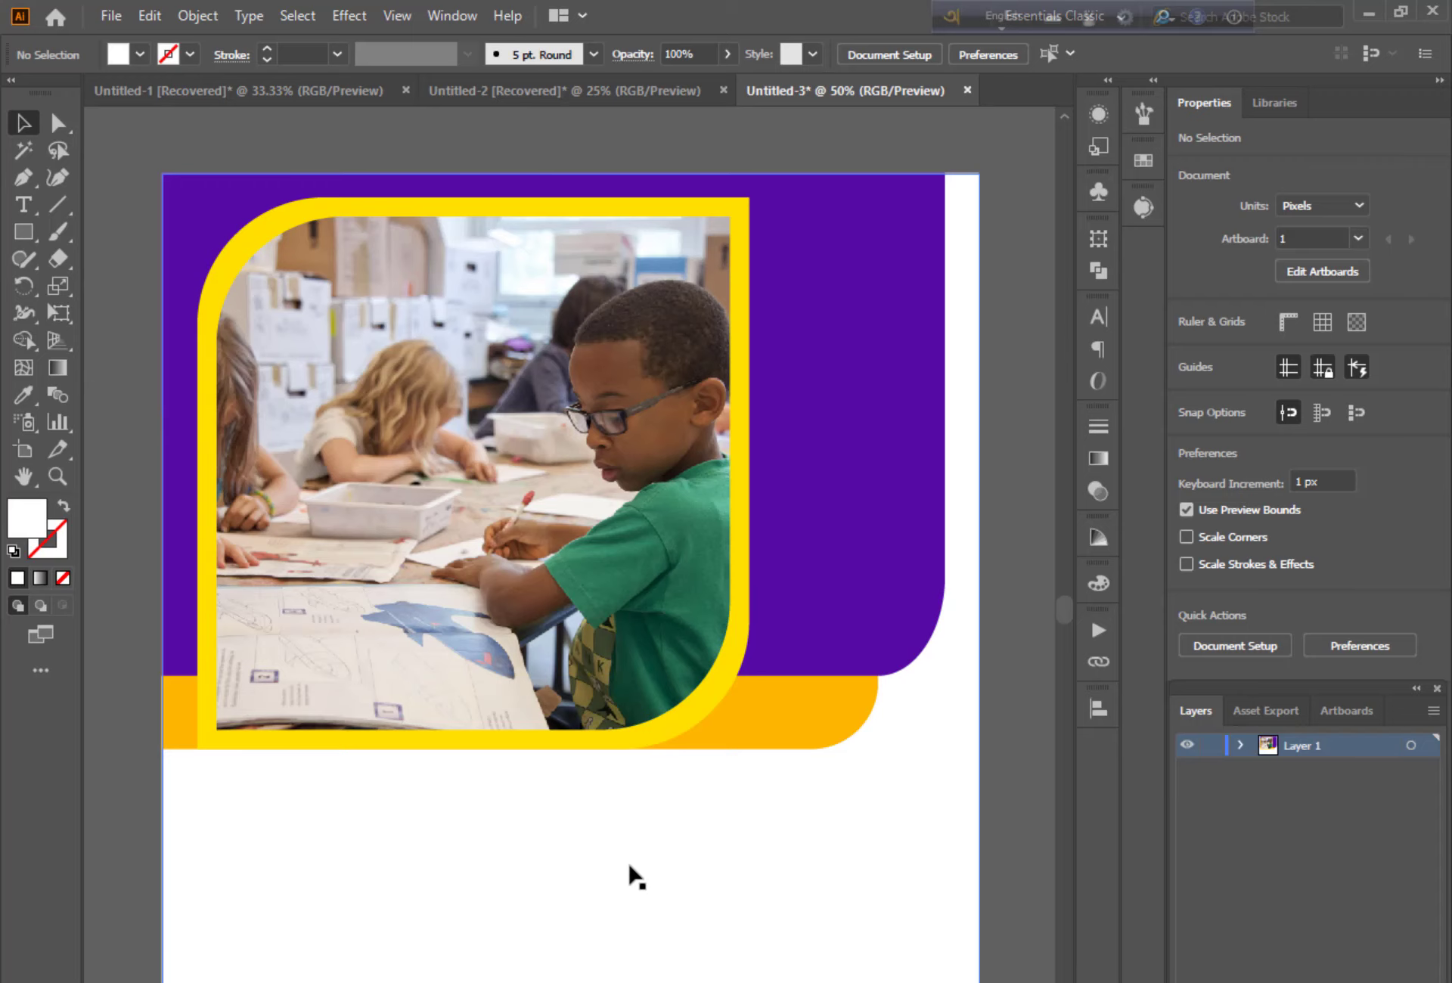
pyautogui.scroll(1, 632, 874)
pyautogui.scroll(-1, 563, 957)
pyautogui.scroll(-4, 598, 919)
pyautogui.click(24, 205)
pyautogui.click(233, 732)
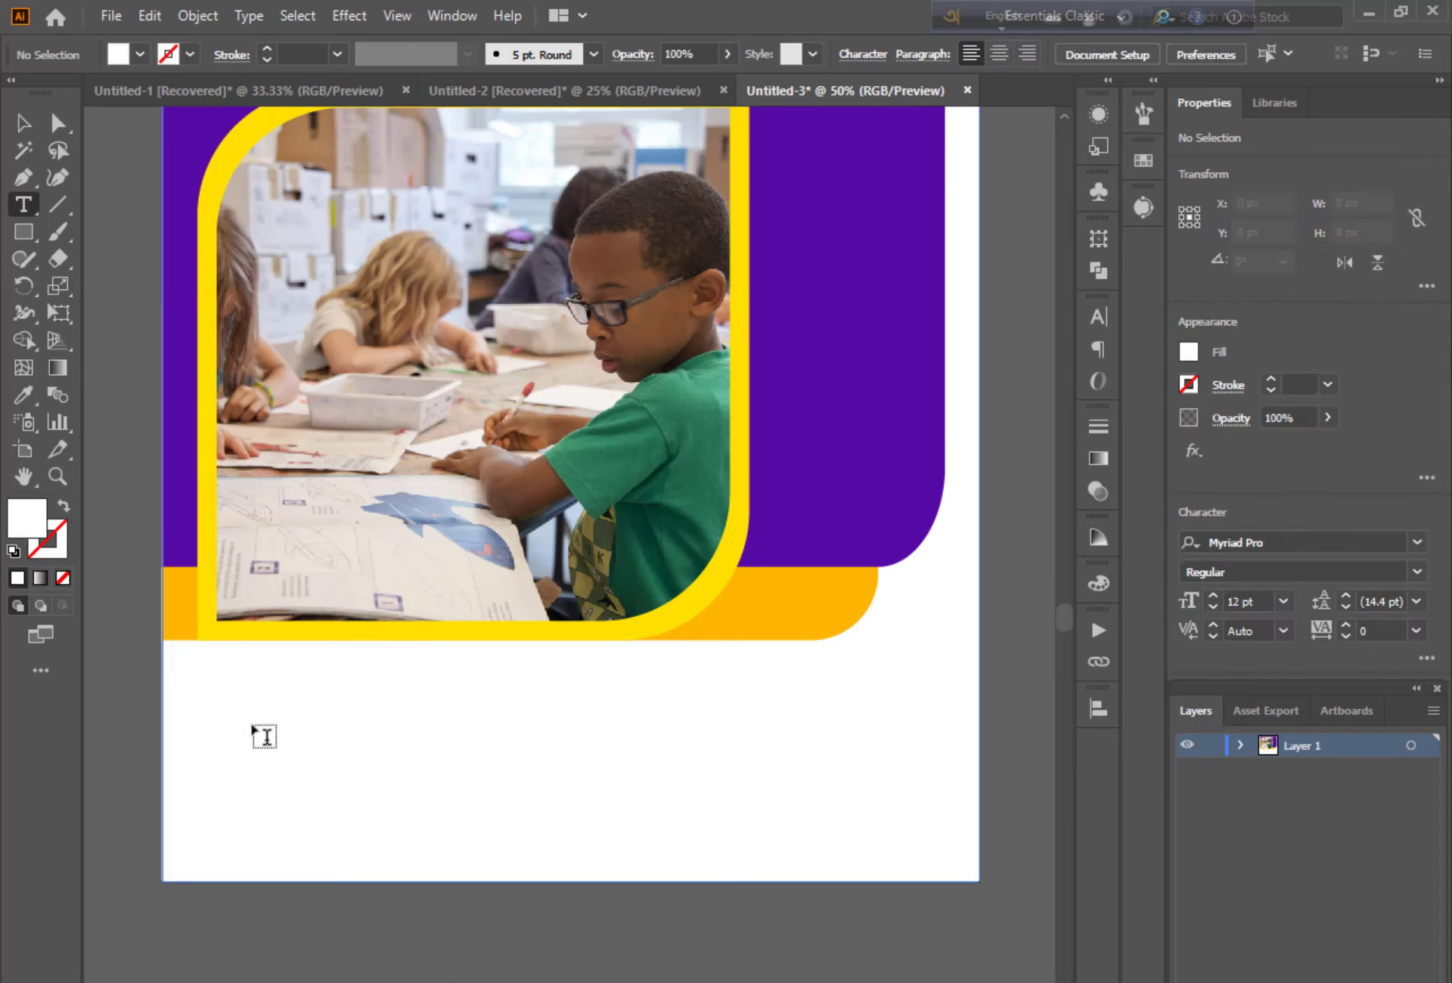
pyautogui.scroll(-8, 291, 760)
pyautogui.write('2025 SCHOOL')
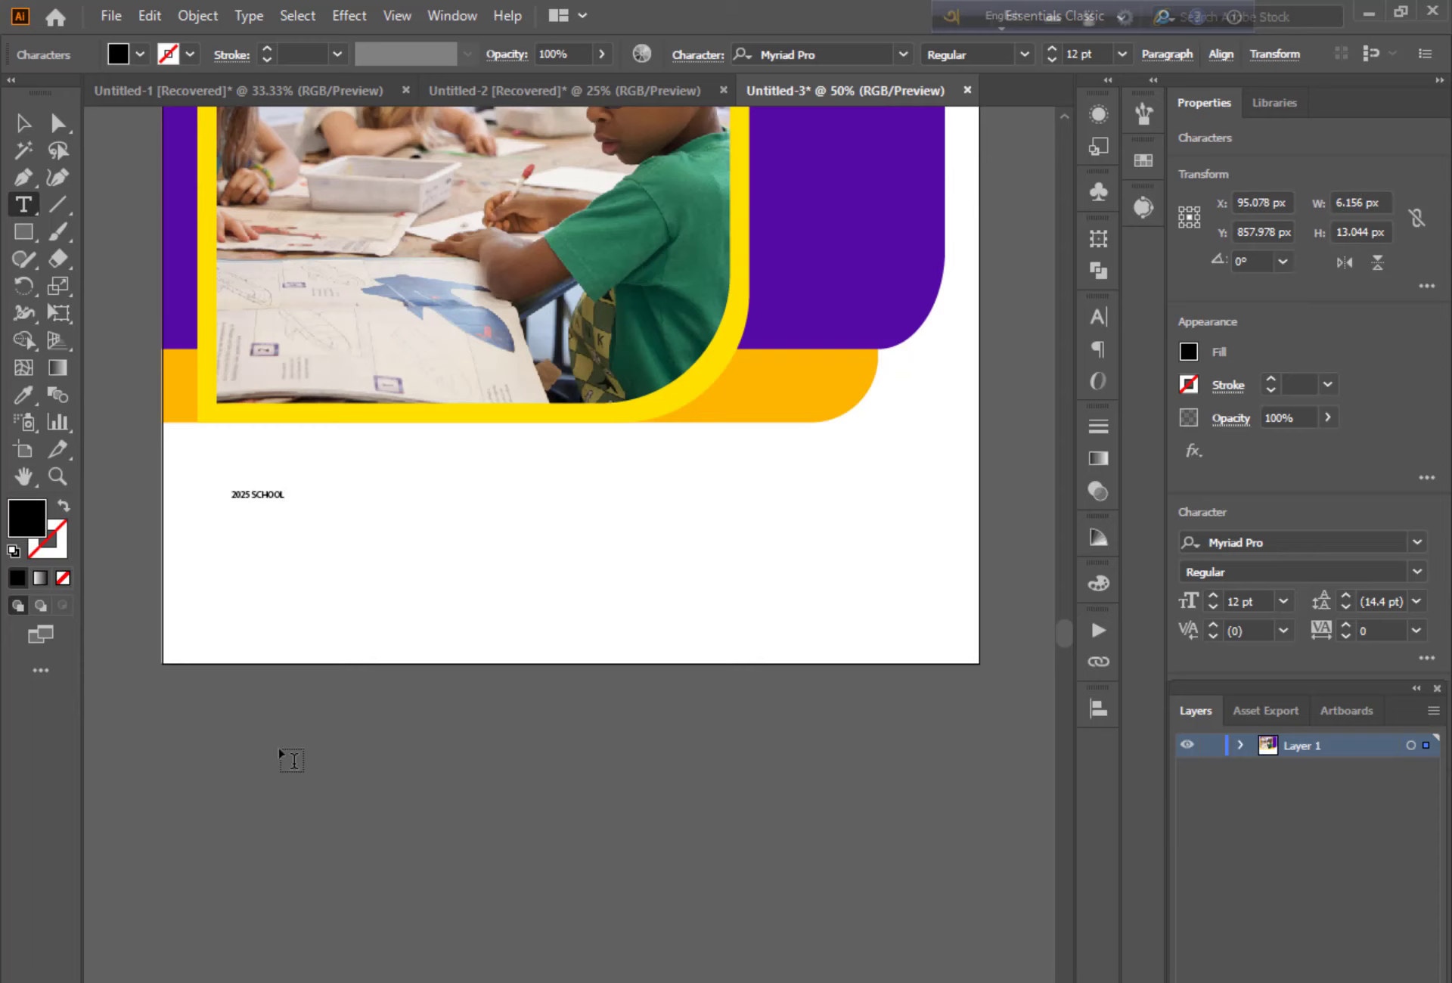
pyautogui.press('Escape')
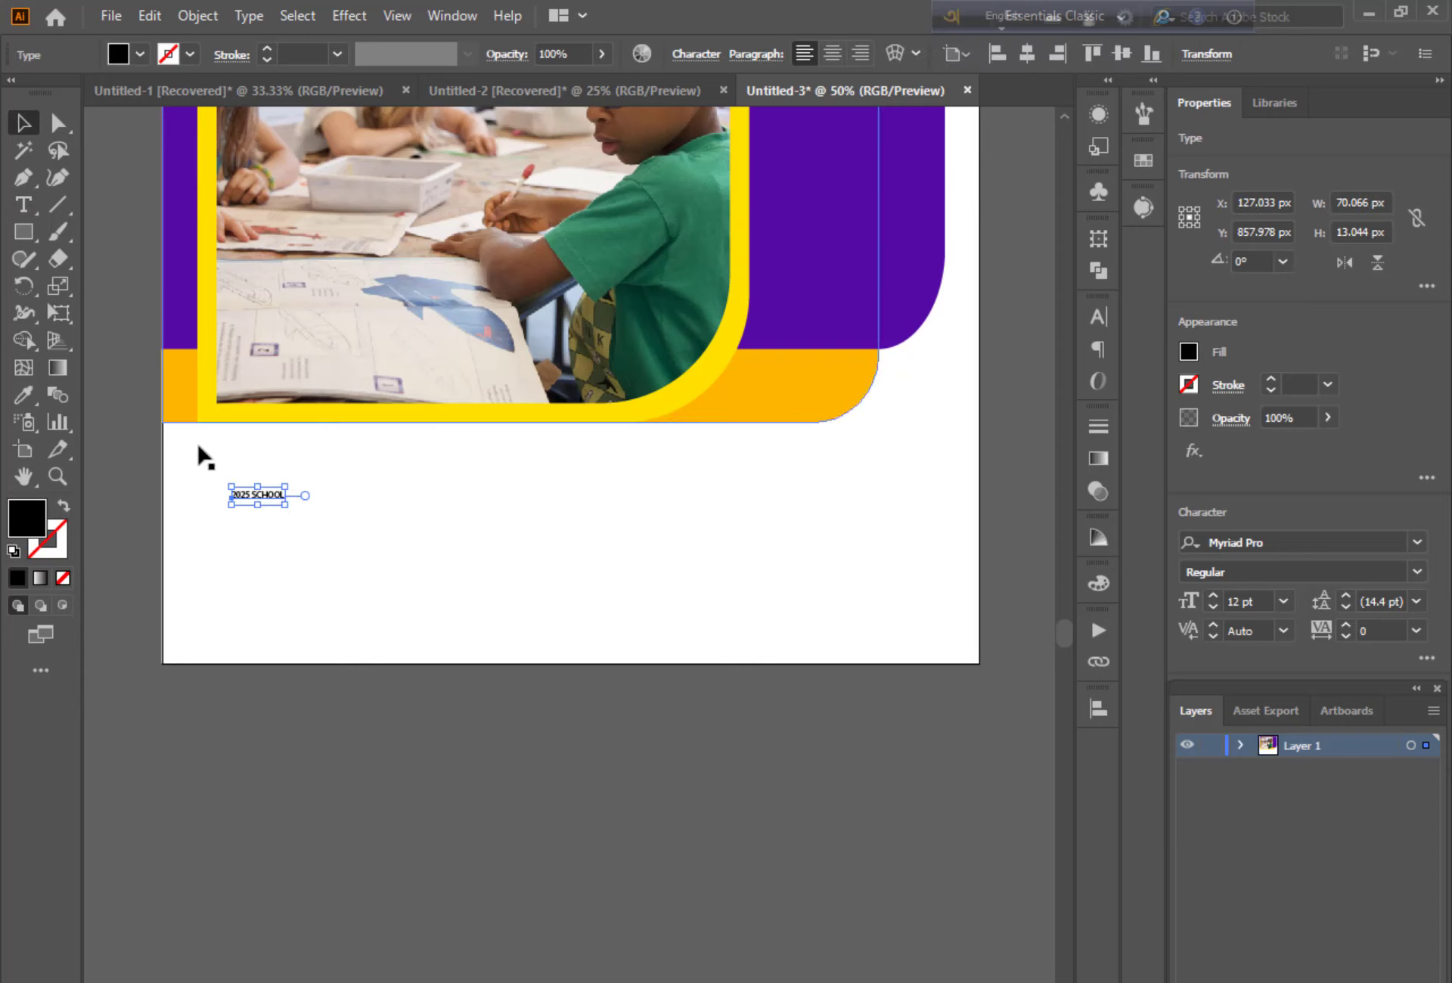
pyautogui.moveTo(285, 502); pyautogui.dragTo(772, 616)
# Step: Set the heading font to Roboto Black
pyautogui.click(1279, 540)
pyautogui.write('ROBOTO')
pyautogui.scroll(-5, 1164, 832)
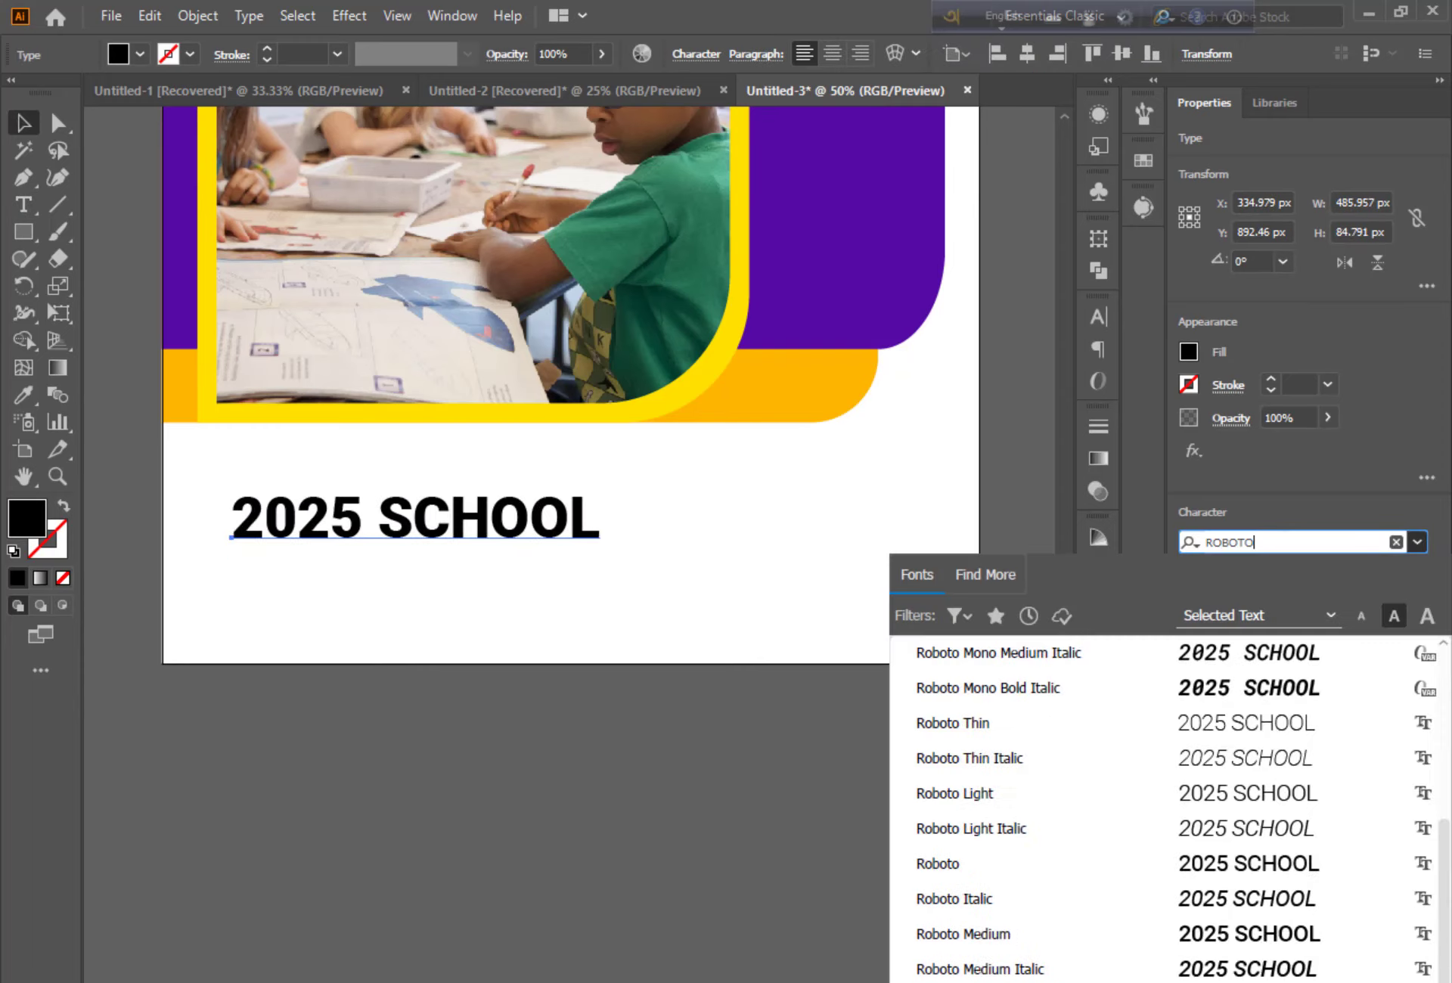
pyautogui.click(983, 946)
pyautogui.click(499, 575)
pyautogui.hscroll(5, 563, 792)
pyautogui.hscroll(-3, 515, 773)
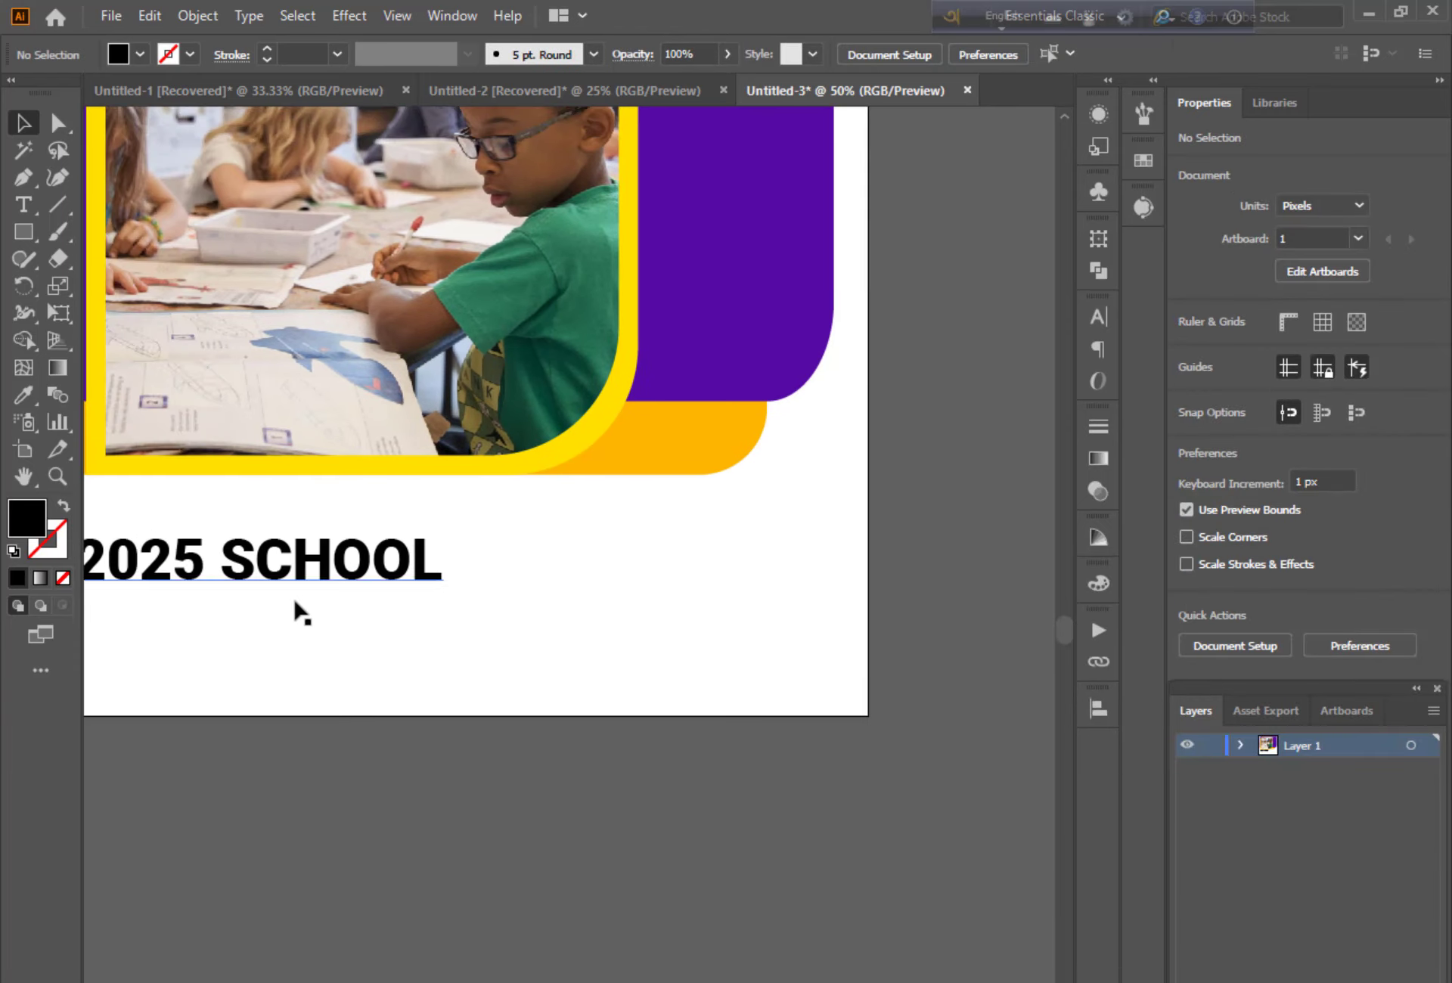
# Step: Alt-drag a copy of the 2025 SCHOOL line directly below it
pyautogui.press('m')
pyautogui.press('v')
pyautogui.hscroll(-3, 424, 590)
pyautogui.scroll(-1, 424, 590)
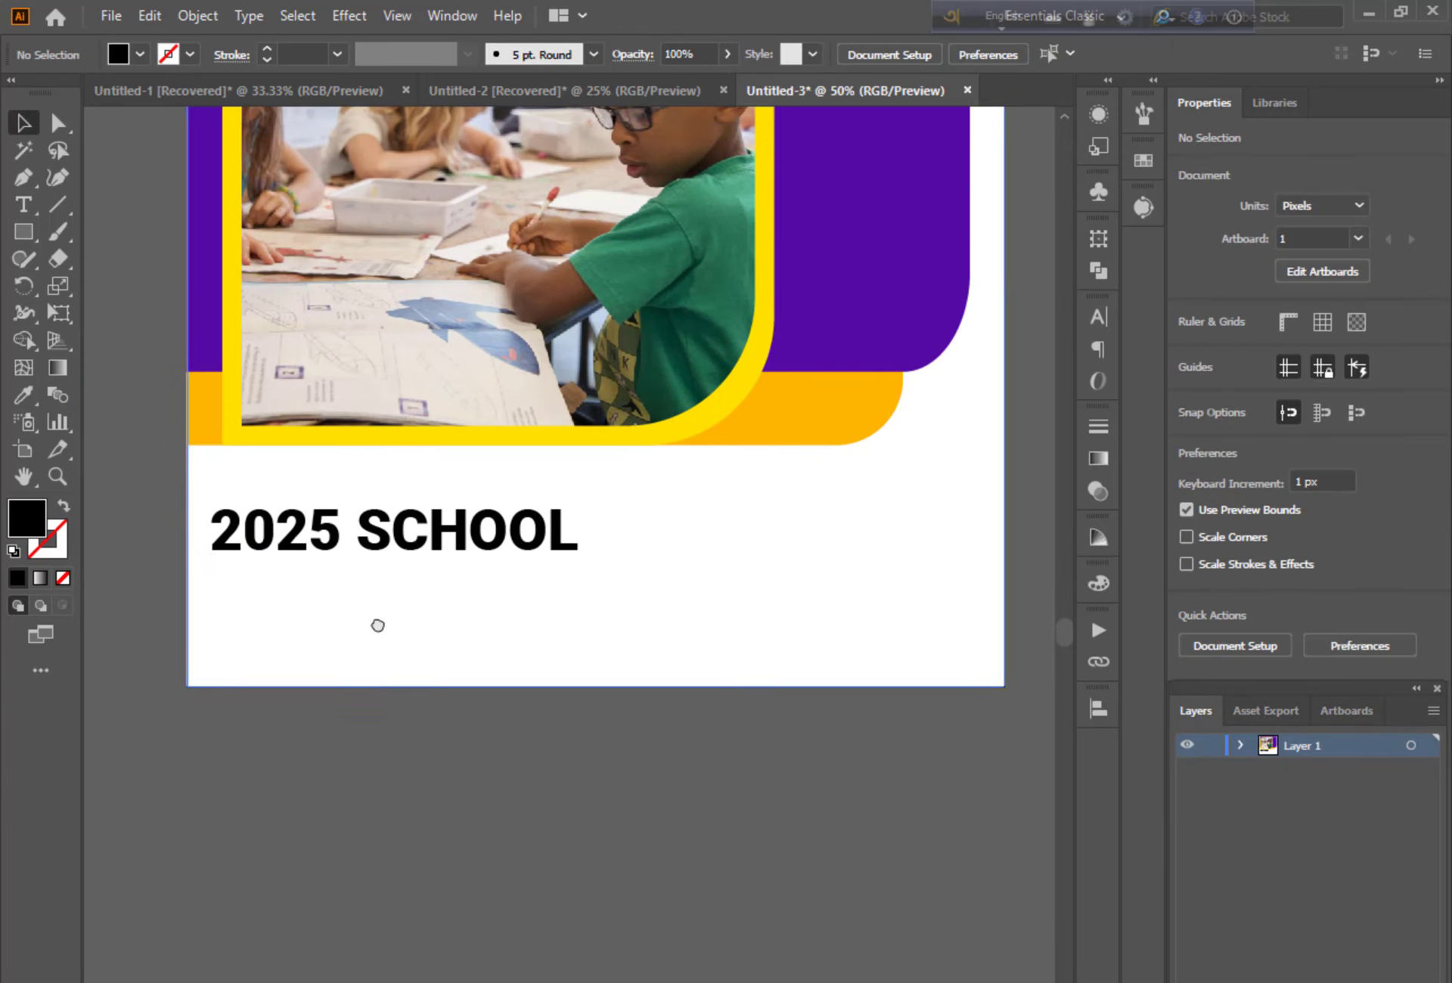
pyautogui.moveTo(394, 522); pyautogui.dragTo(393, 595)
pyautogui.click(596, 766)
pyautogui.scroll(1, 596, 766)
pyautogui.hscroll(-2, 597, 766)
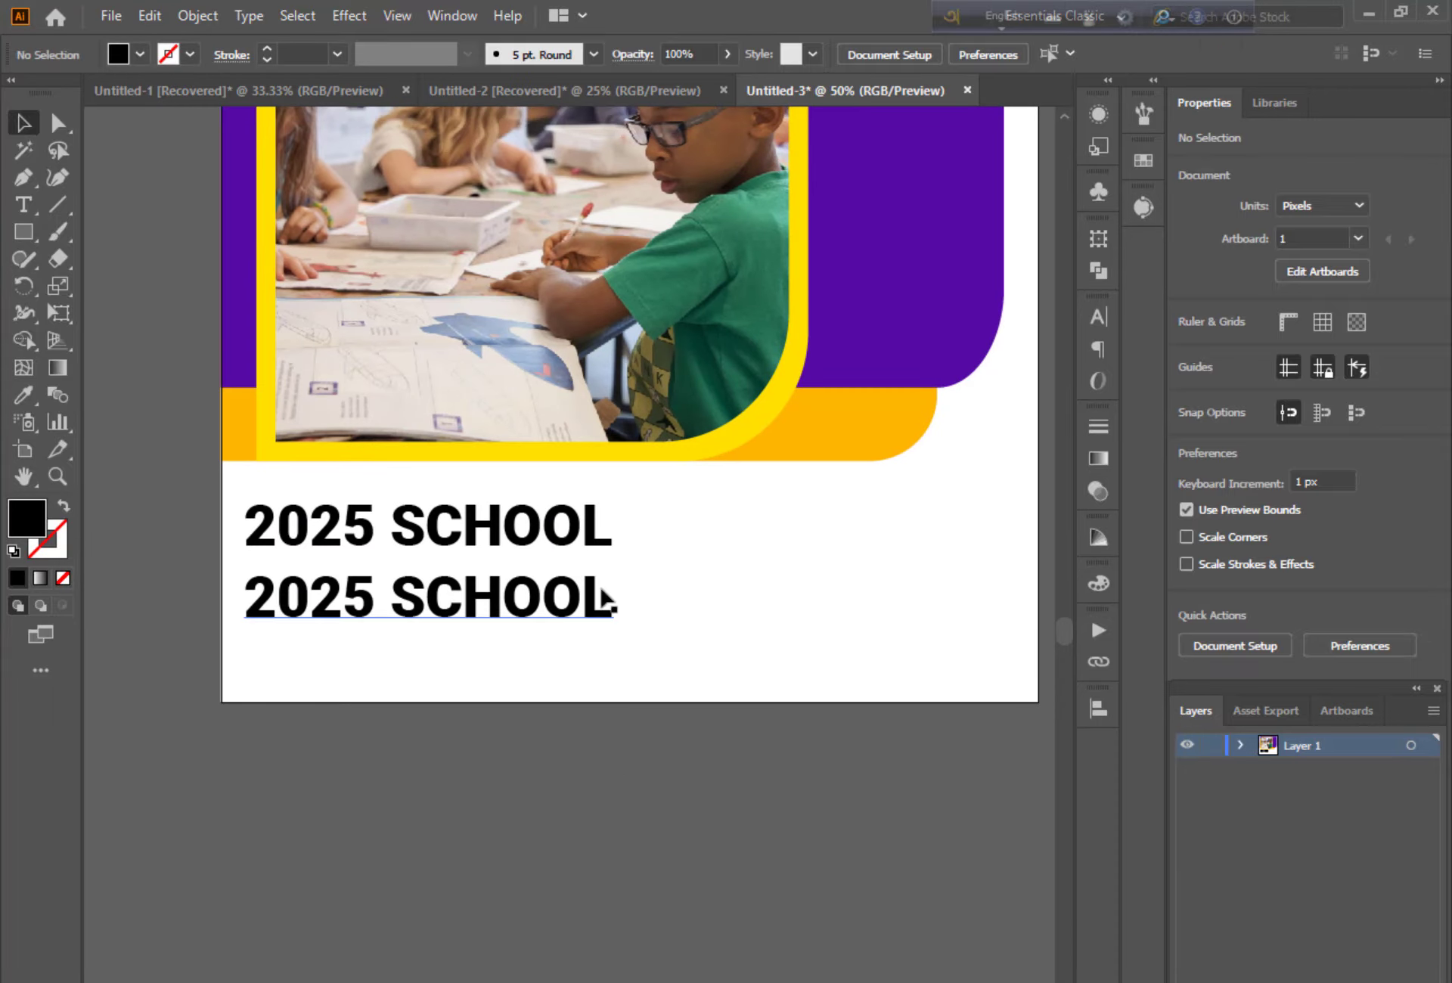
# Step: Retype the copy as 'ADMISSION', enlarge it, and begin an info line beneath
pyautogui.doubleClick(605, 593)
pyautogui.press('BackSpace')
pyautogui.press('BackSpace')
pyautogui.press('BackSpace')
pyautogui.write('ADMI')
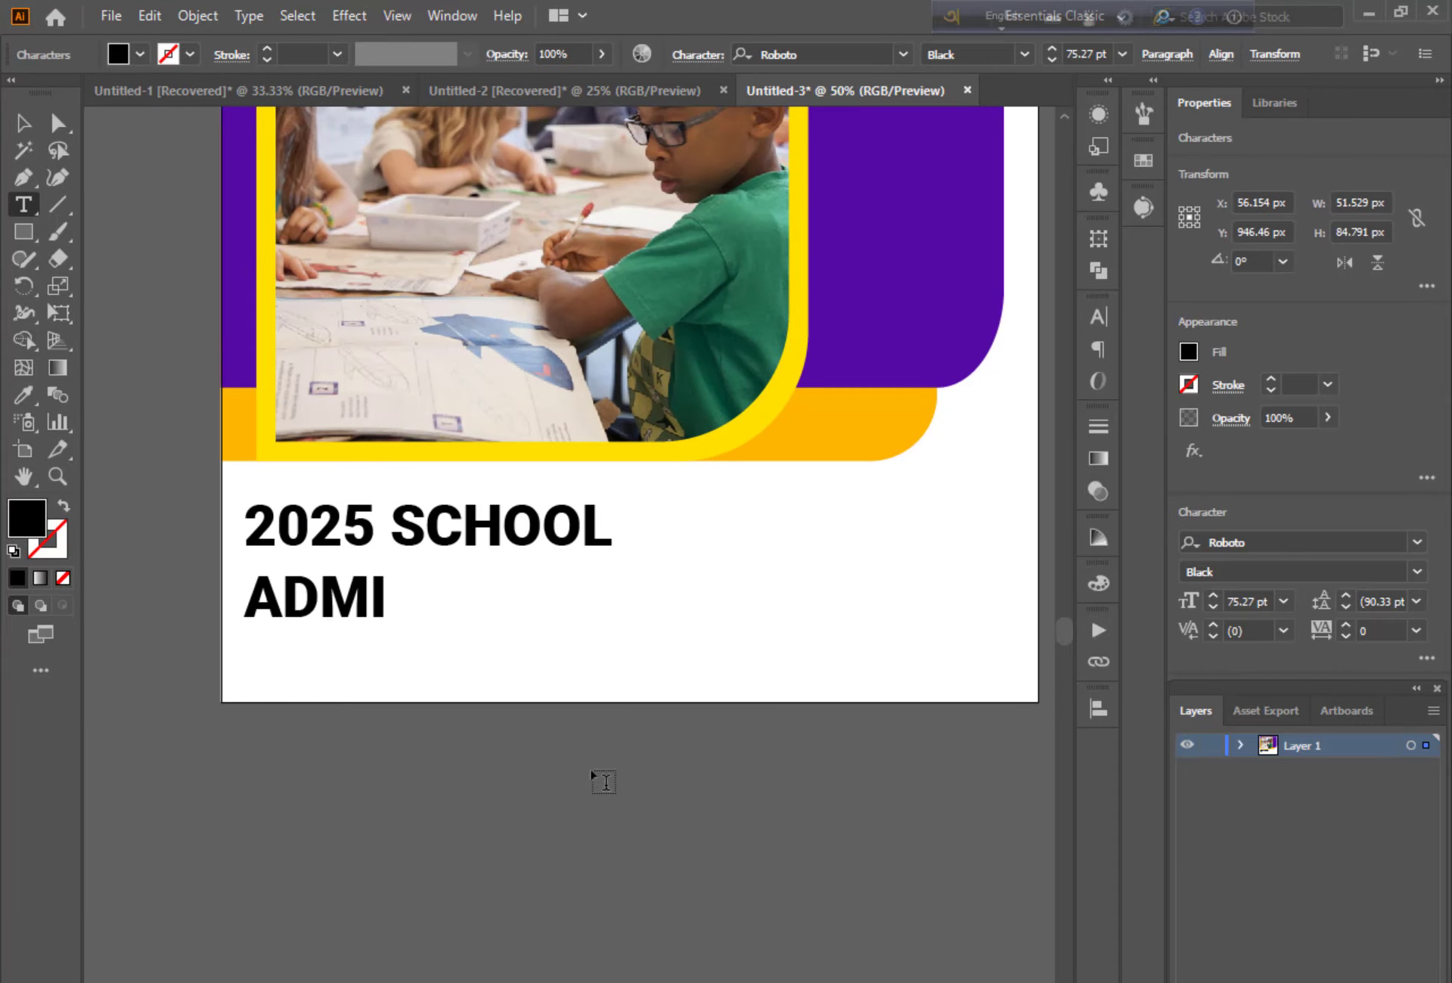
pyautogui.write('SSION')
pyautogui.press('Escape')
pyautogui.moveTo(557, 632); pyautogui.dragTo(612, 644)
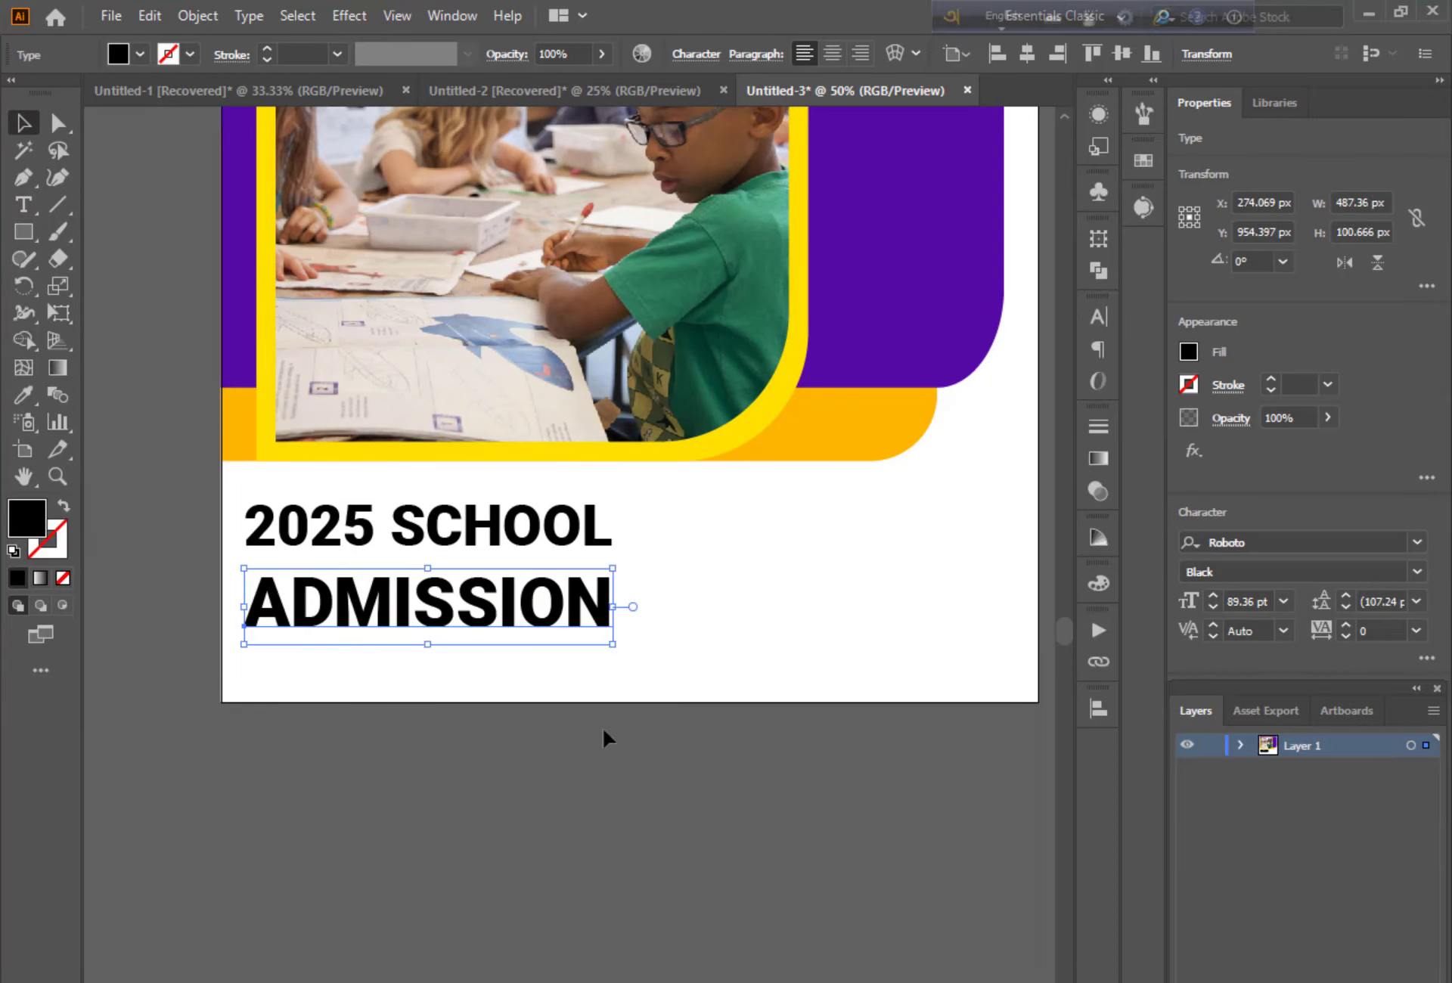
pyautogui.click(603, 733)
pyautogui.scroll(1, 564, 810)
pyautogui.scroll(-1, 771, 865)
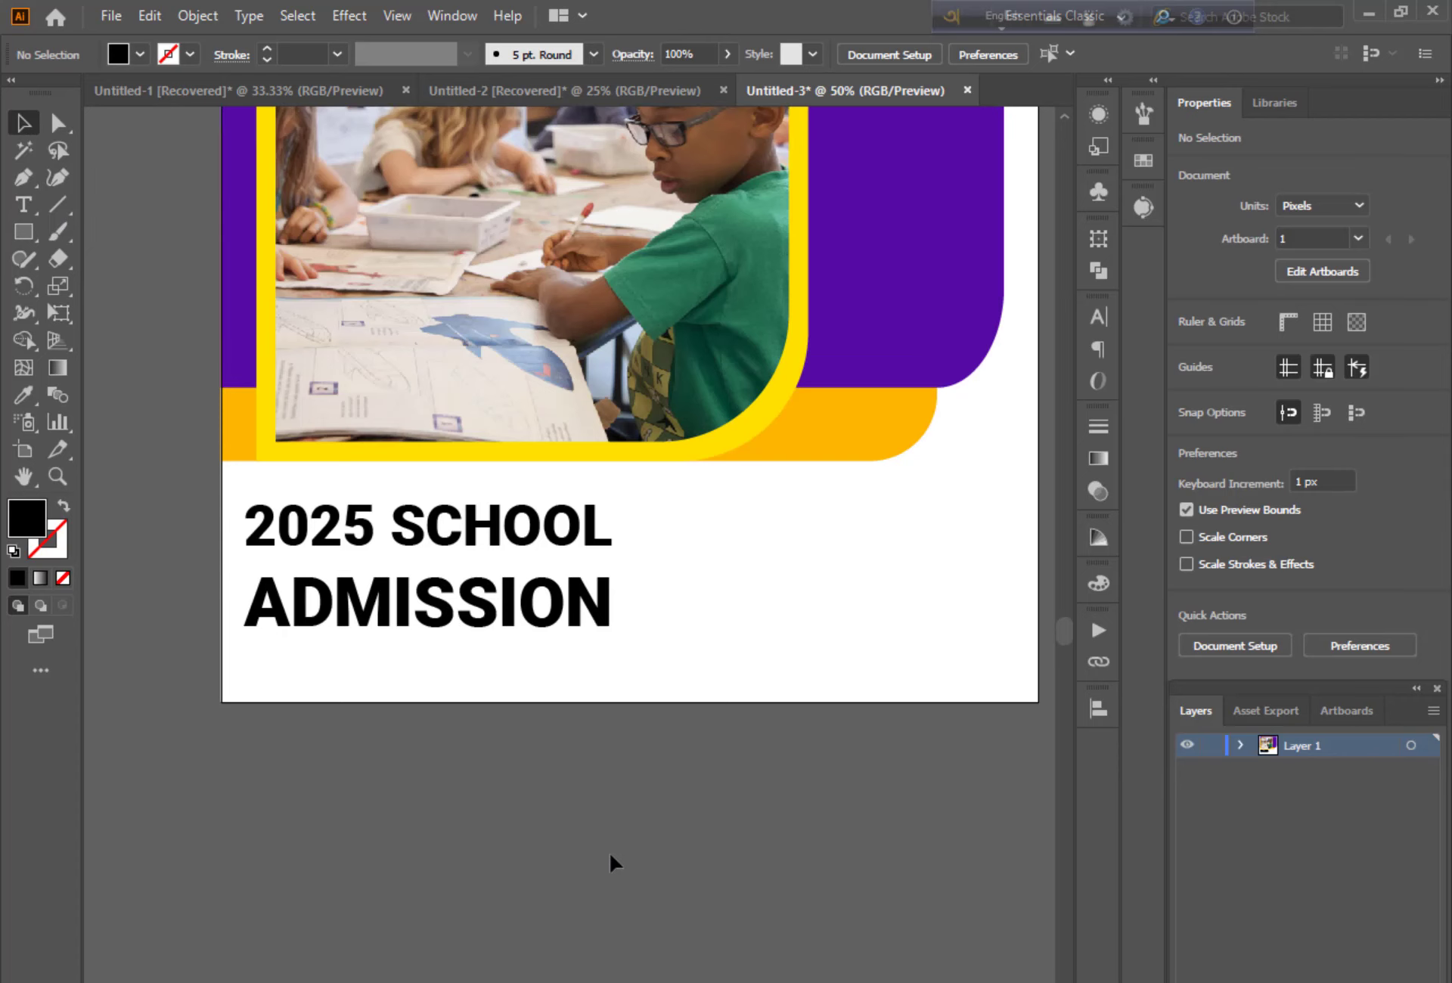
pyautogui.click(24, 204)
pyautogui.click(269, 656)
pyautogui.write('FOR MORE INFO : www.yourwebsite')
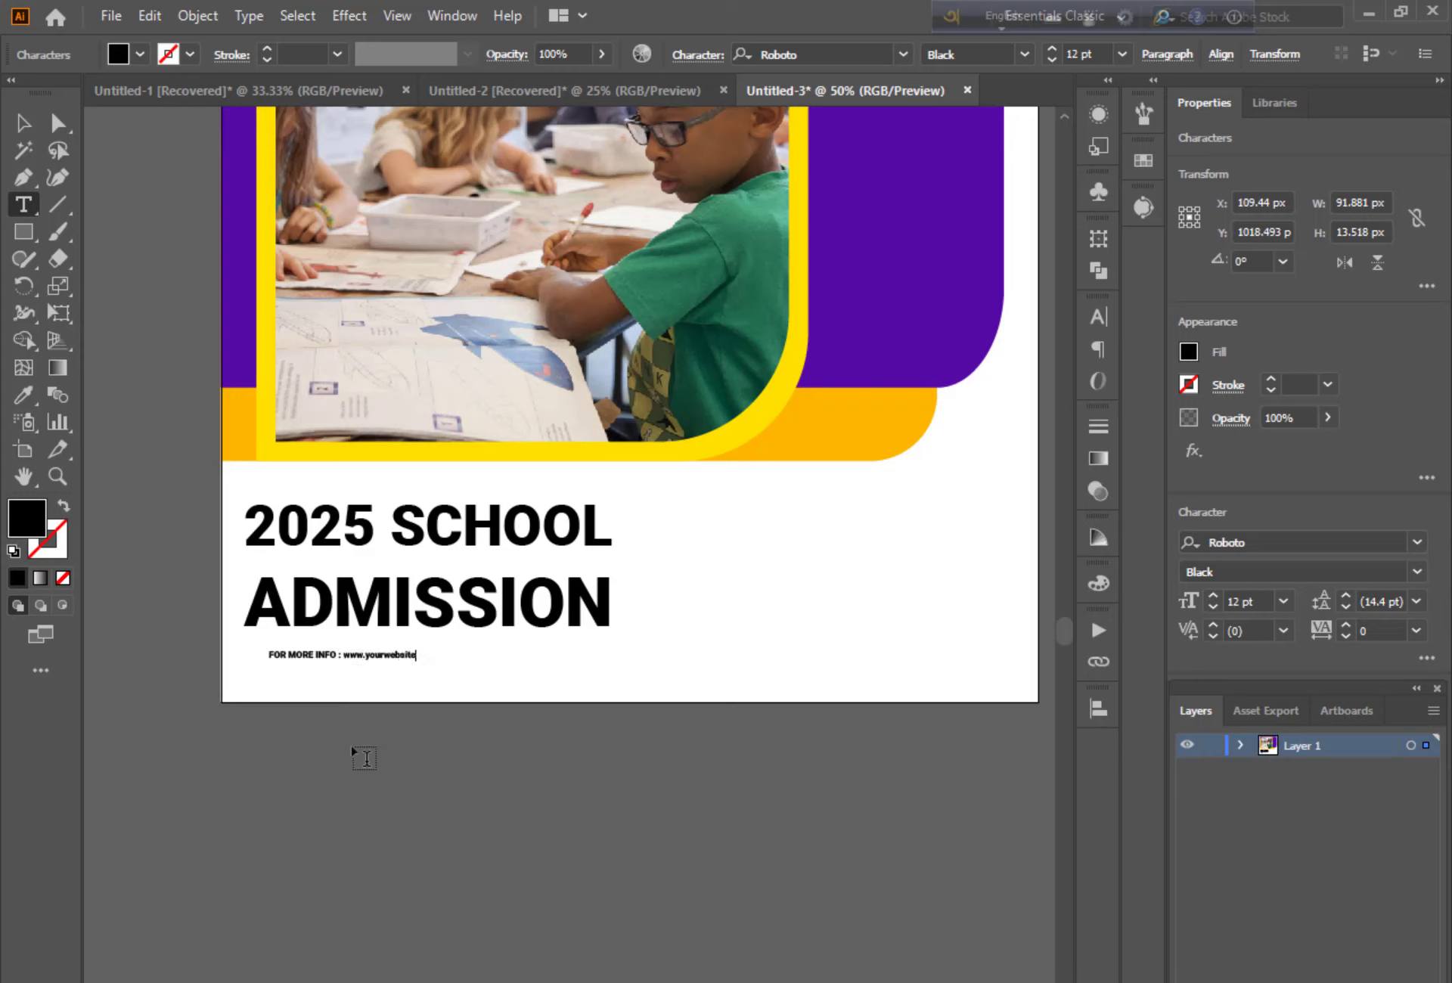
pyautogui.write('.com')
pyautogui.click(23, 123)
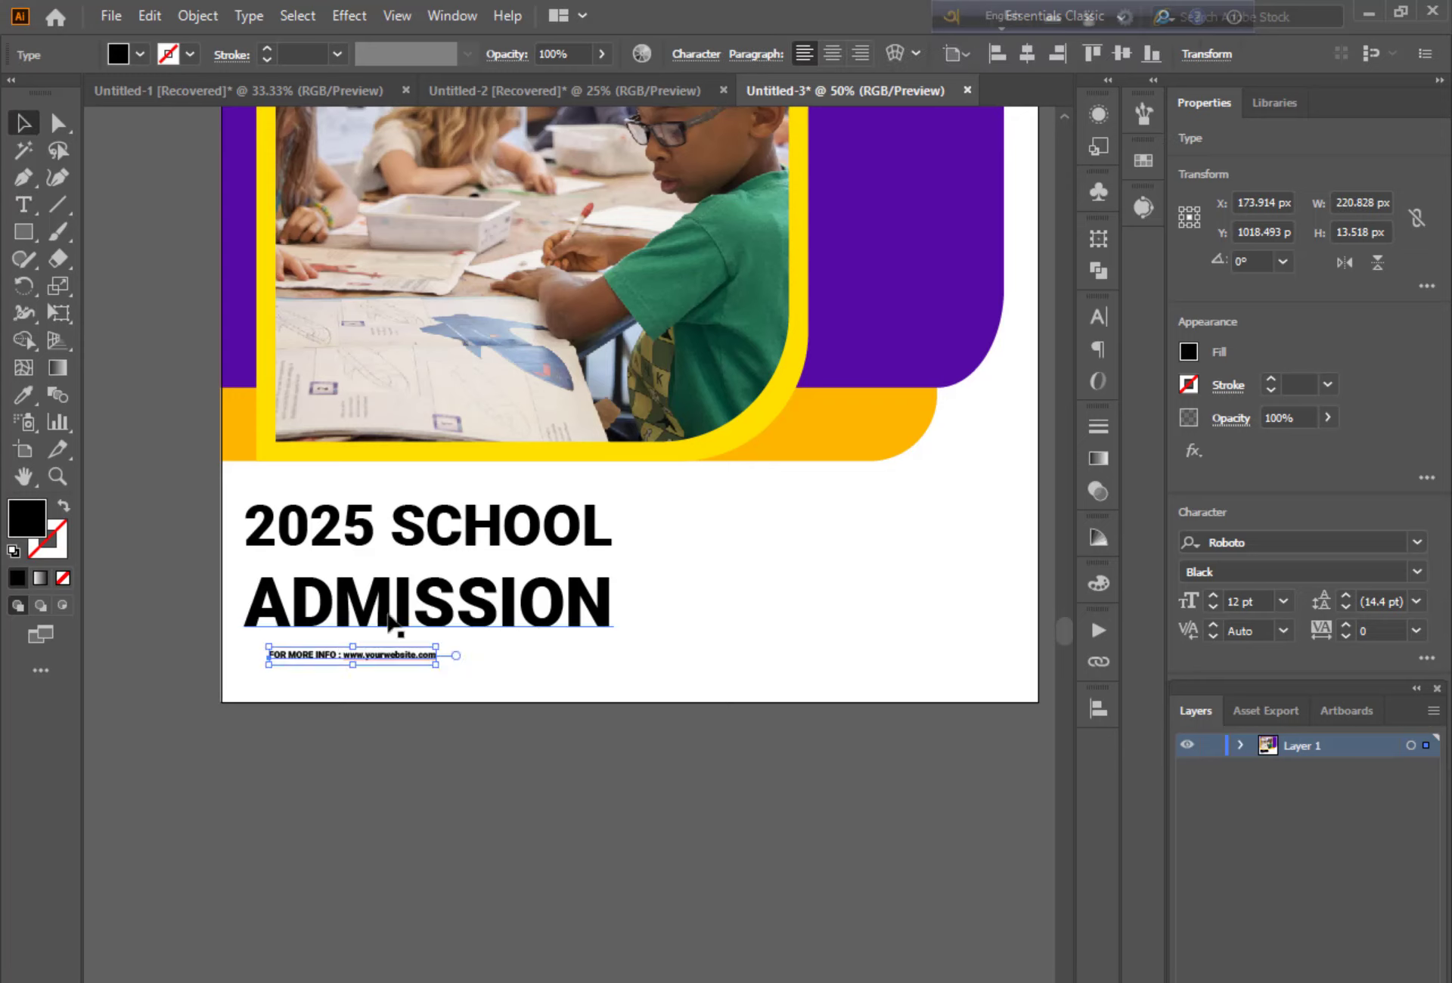
pyautogui.moveTo(437, 664)
pyautogui.mouseDown()
pyautogui.moveTo(605, 689)
pyautogui.moveTo(323, 671)
pyautogui.mouseUp()
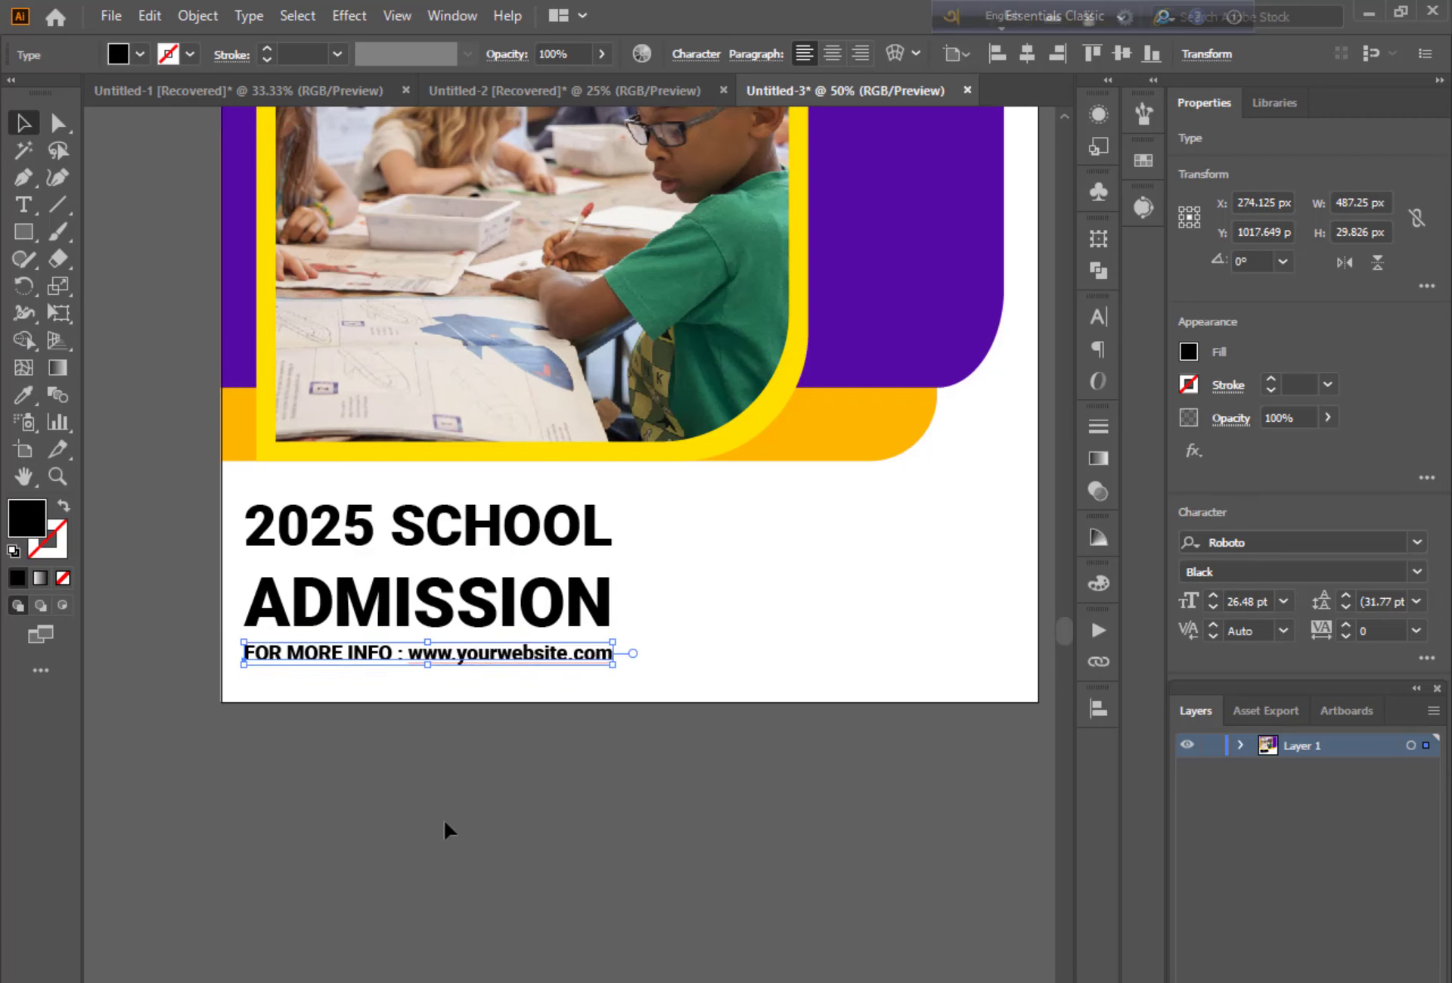
pyautogui.click(427, 602)
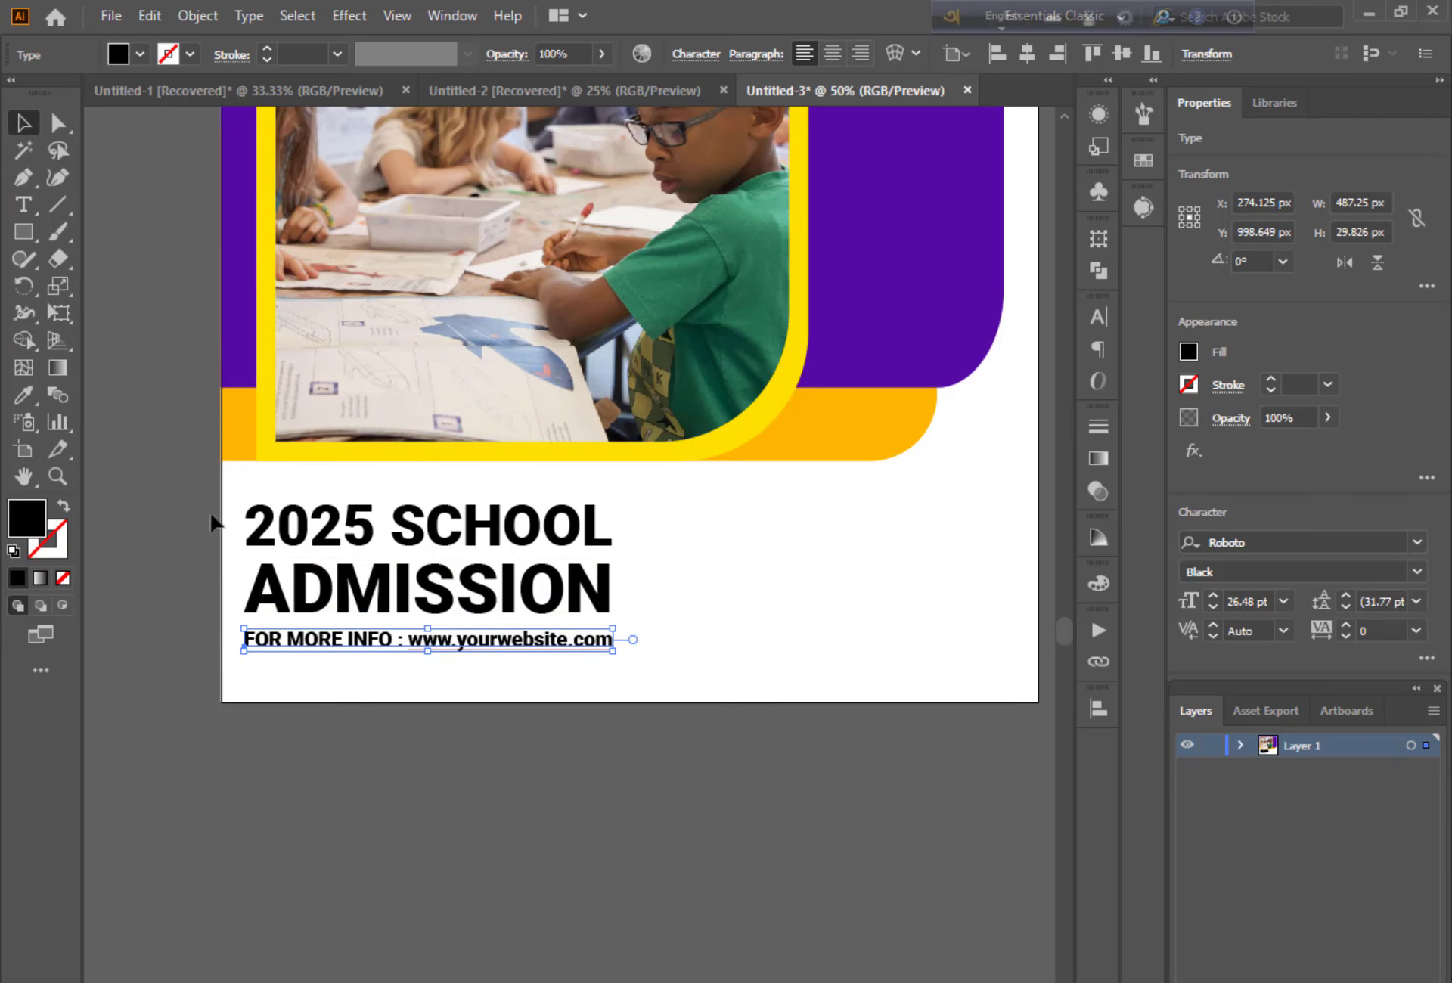
pyautogui.moveTo(247, 522); pyautogui.dragTo(250, 522)
pyautogui.scroll(1, 392, 820)
# Step: Colour the 2025 SCHOOL line with the header purple using the Eyedropper
pyautogui.click(317, 579)
pyautogui.press('i')
pyautogui.click(801, 325)
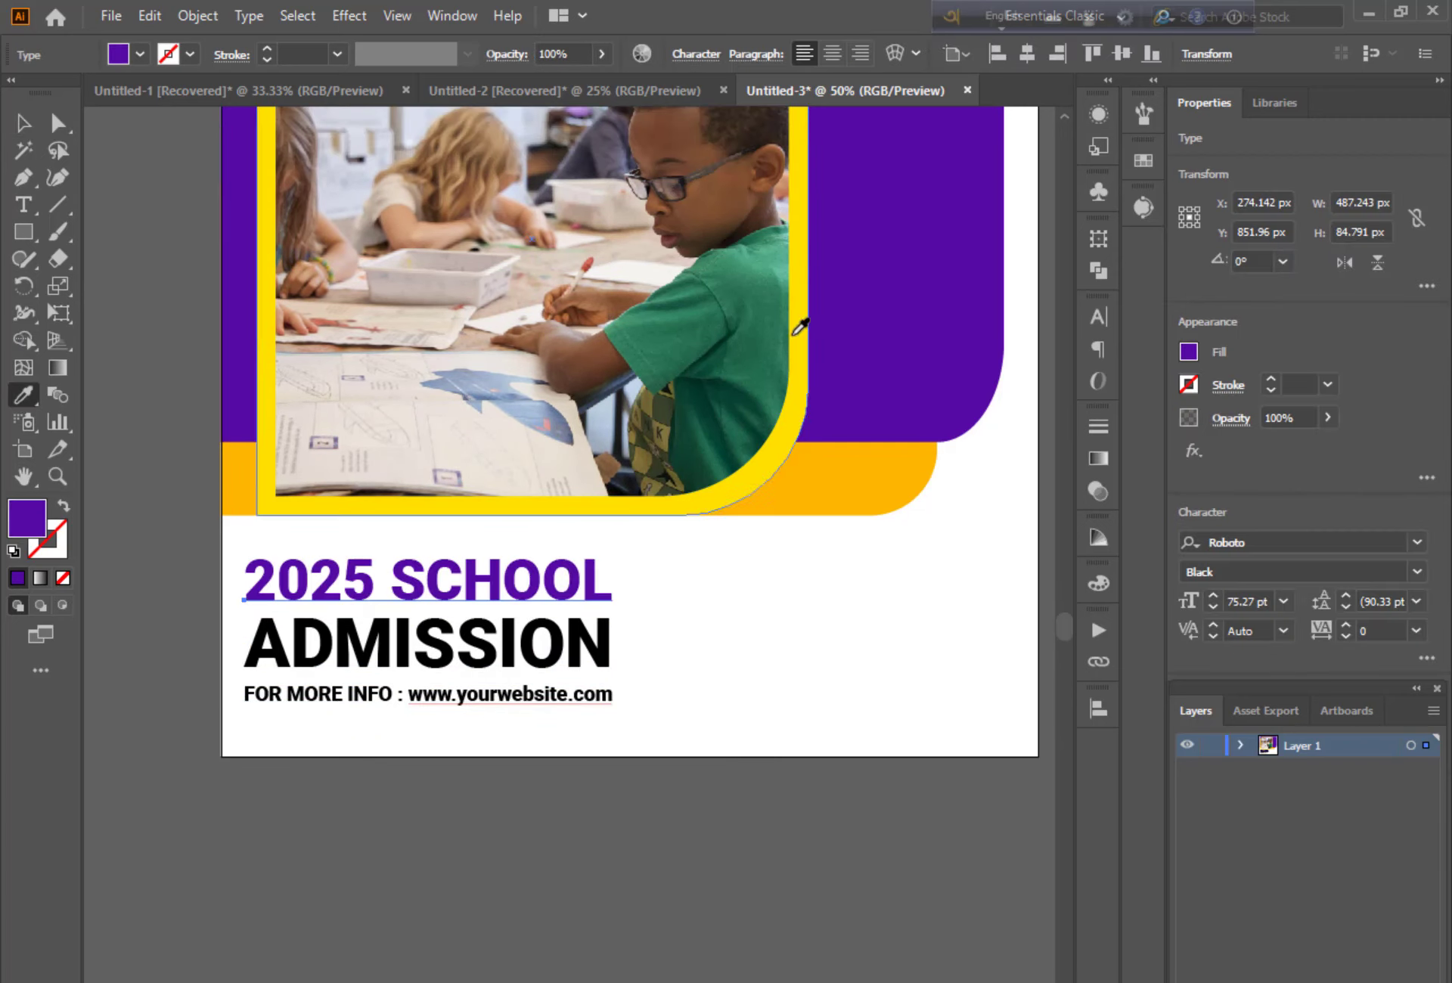
pyautogui.press('v')
pyautogui.press('Return')
pyautogui.press('Escape')
# Step: Colour the ADMISSION line with the orange band's colour
pyautogui.click(423, 642)
pyautogui.press('i')
pyautogui.click(739, 479)
pyautogui.press('v')
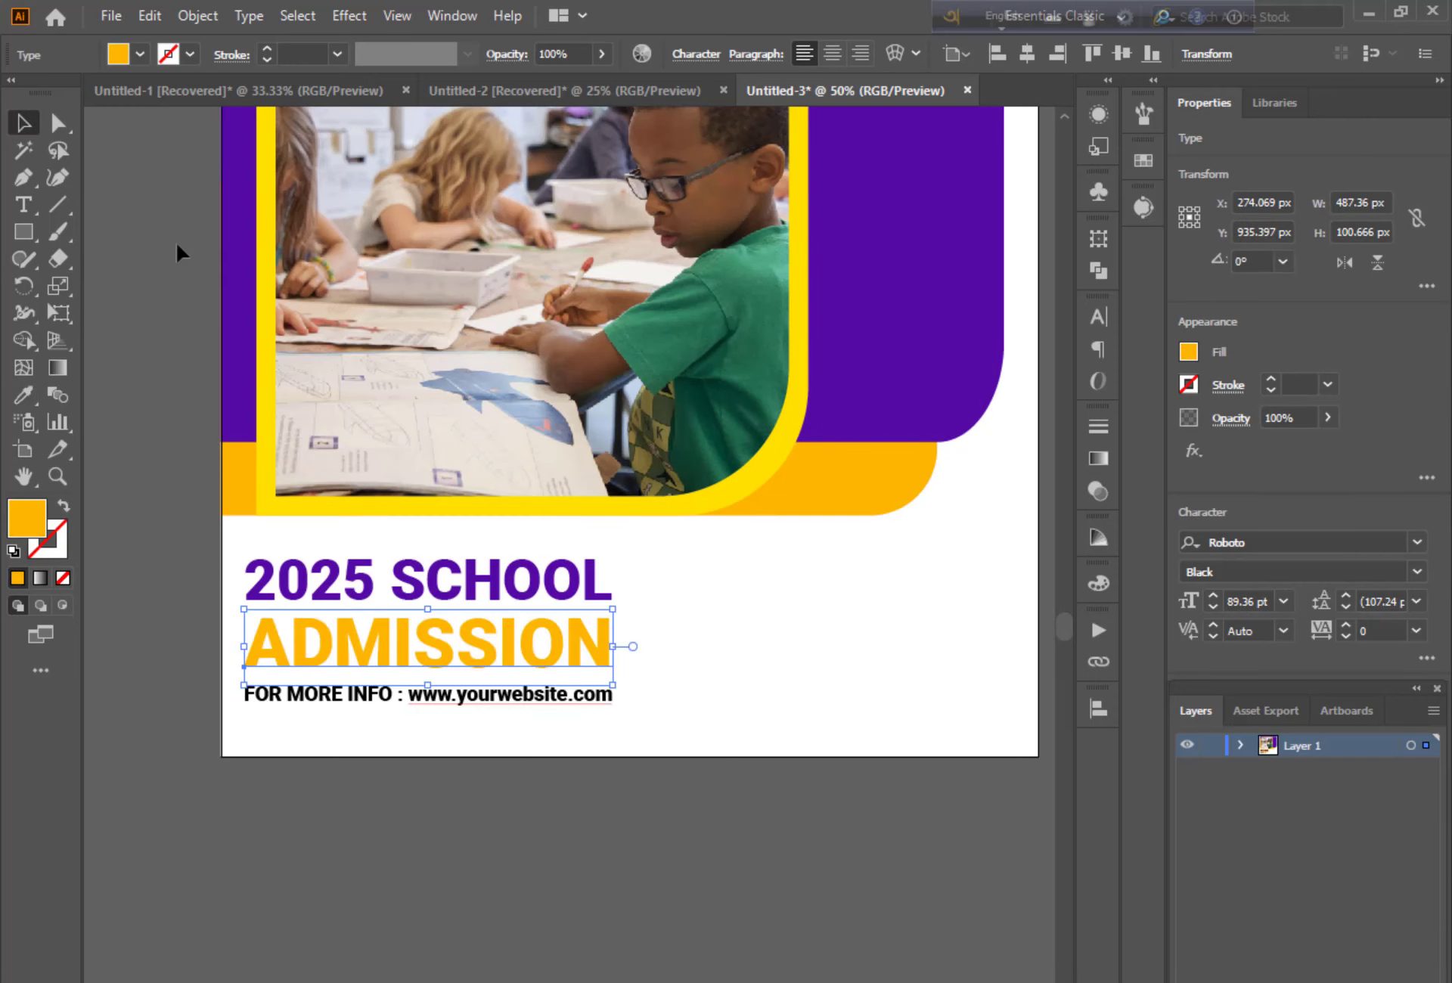
pyautogui.click(908, 652)
# Step: Change the 2025 SCHOOL font weight from Black to Medium
pyautogui.click(424, 578)
pyautogui.click(1416, 575)
pyautogui.click(1272, 744)
pyautogui.click(691, 911)
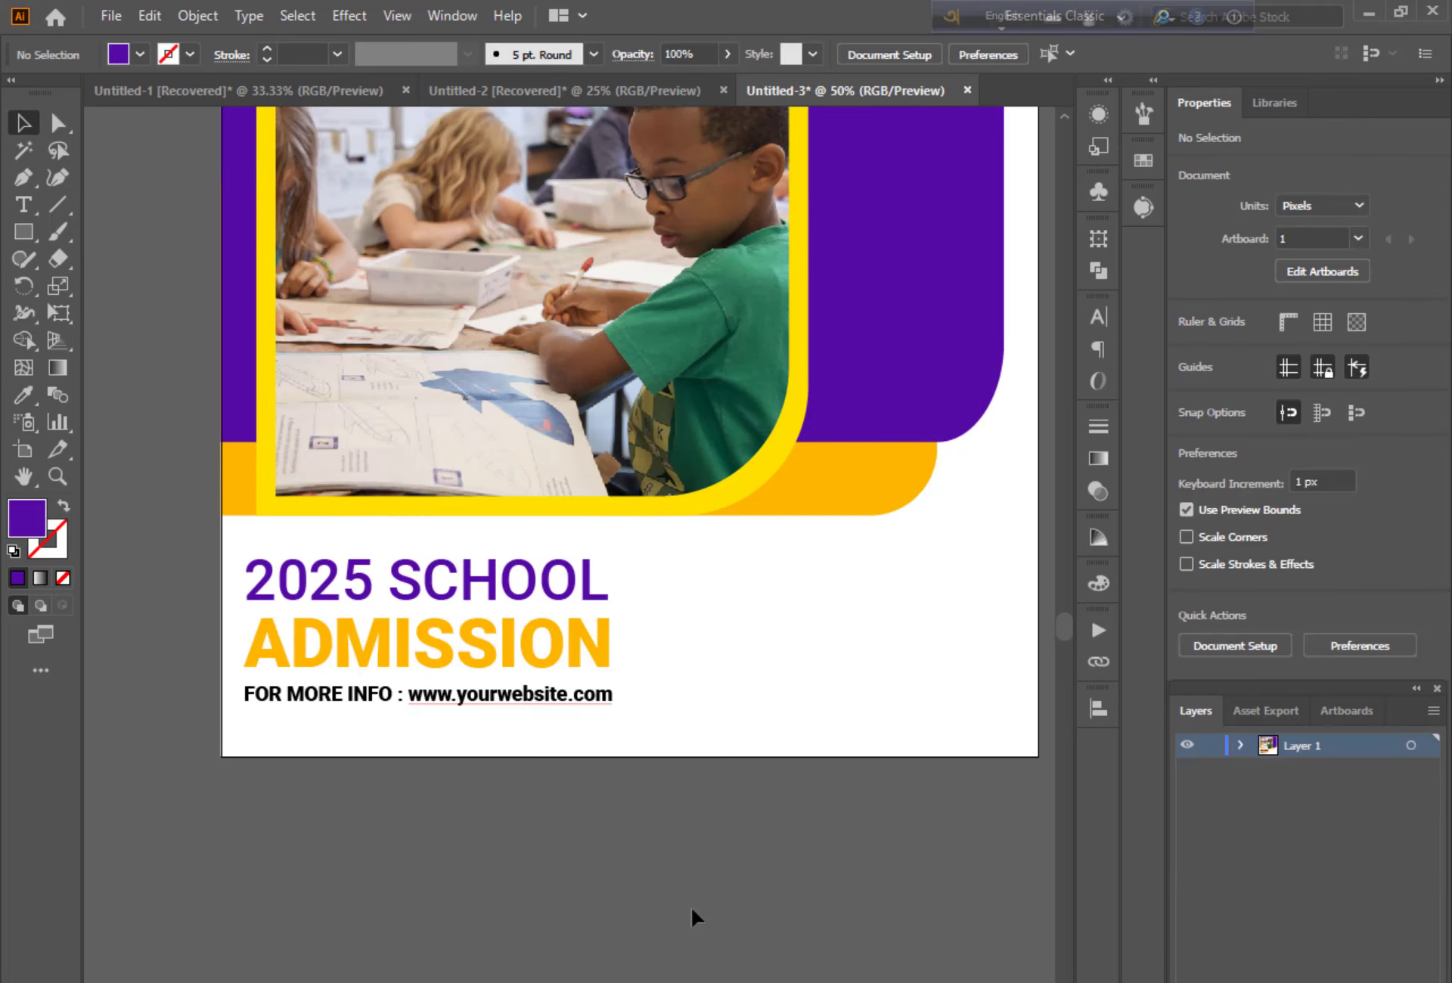
pyautogui.moveTo(798, 832); pyautogui.dragTo(689, 721)
# Step: Draw a purple rectangle about 420 × 191 px right of the heading, top aligned with it
pyautogui.press('m')
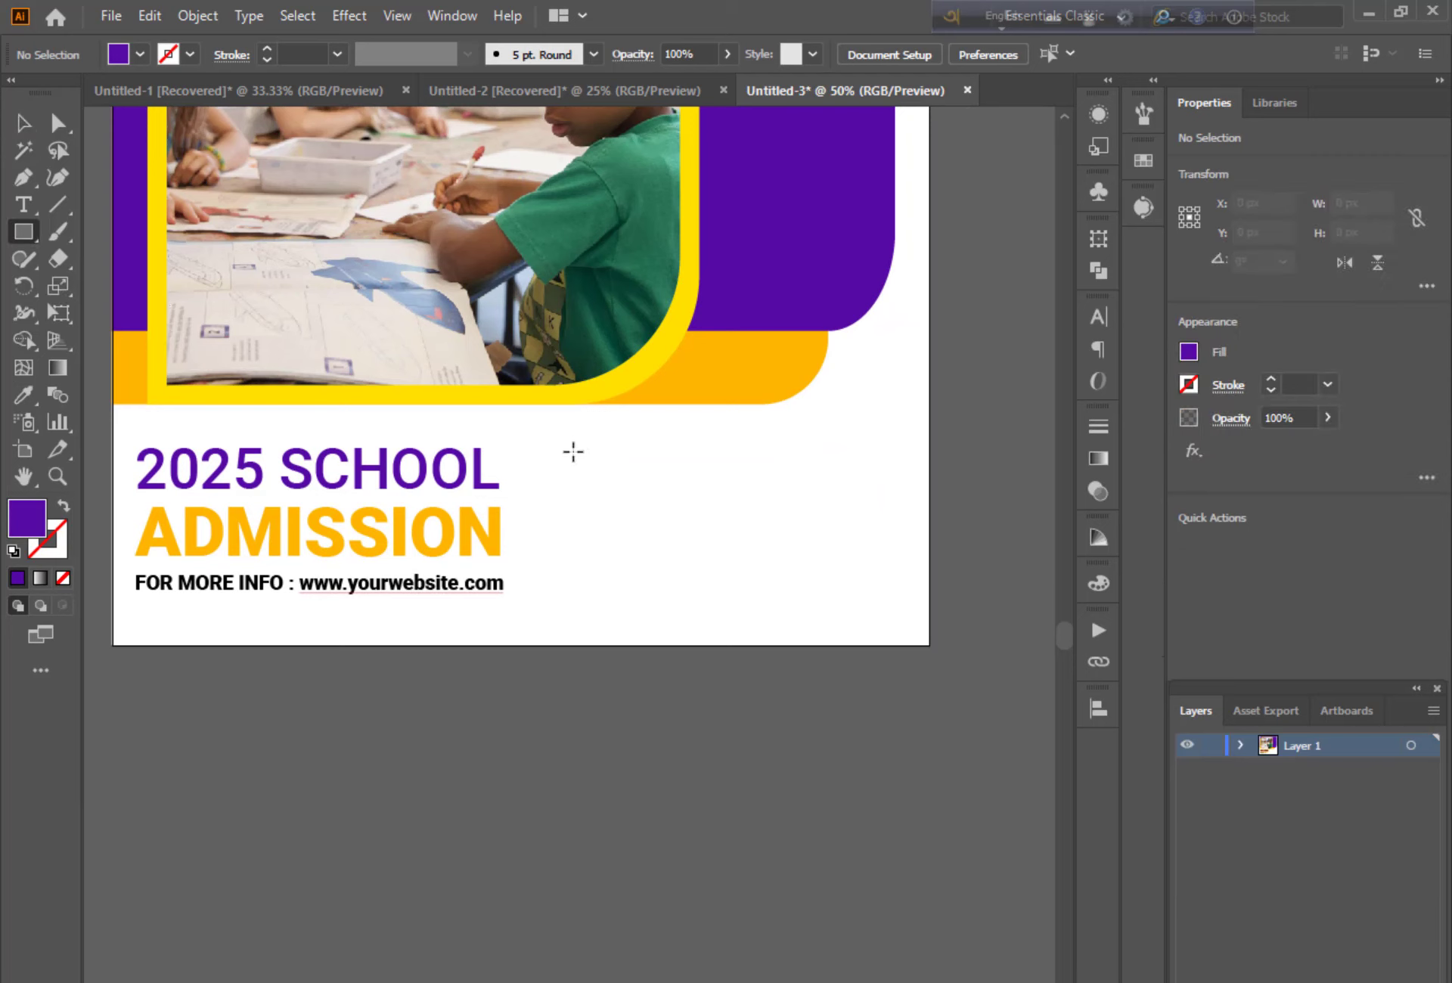
pyautogui.moveTo(564, 448)
pyautogui.mouseDown()
pyautogui.moveTo(850, 590)
pyautogui.moveTo(883, 590)
pyautogui.mouseUp()
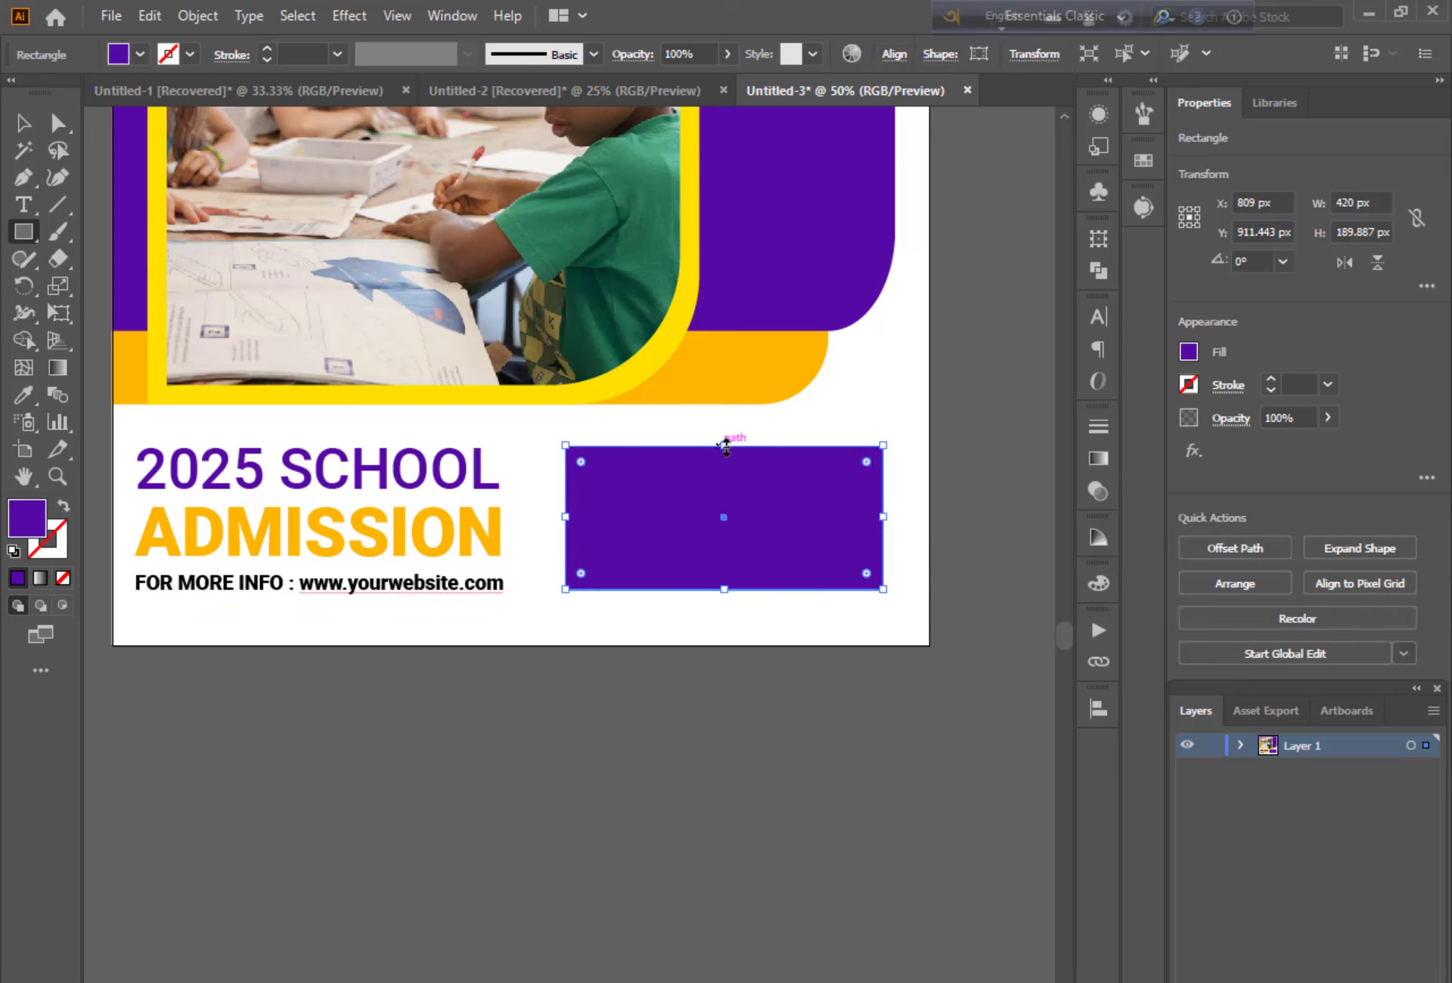
pyautogui.moveTo(725, 446)
pyautogui.mouseDown()
pyautogui.moveTo(732, 436)
pyautogui.moveTo(732, 452)
pyautogui.mouseUp()
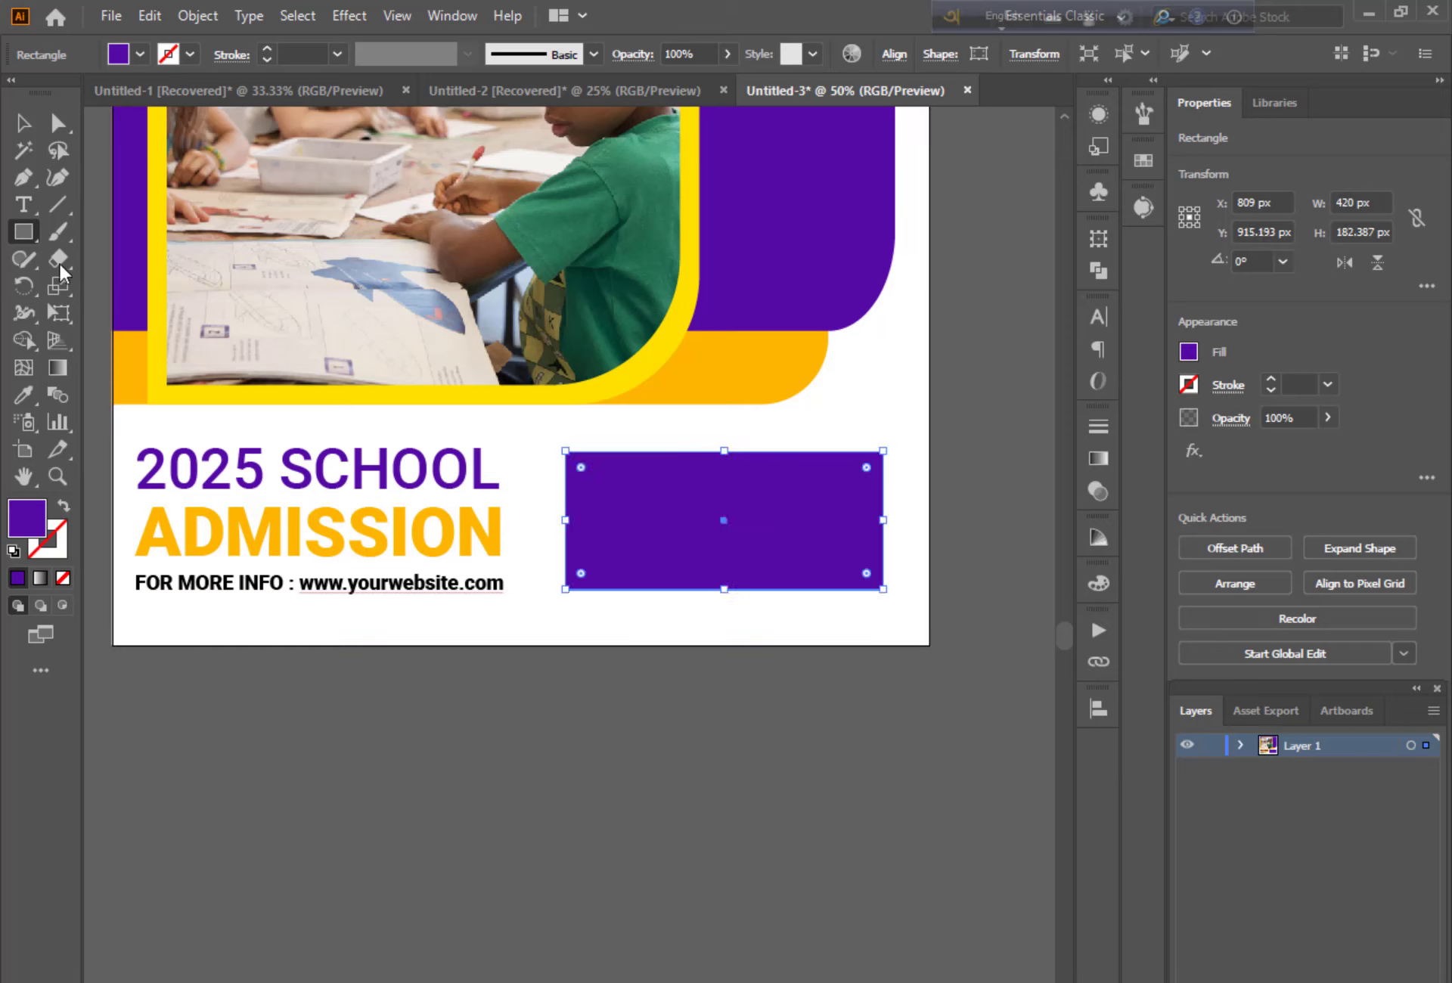
pyautogui.click(24, 122)
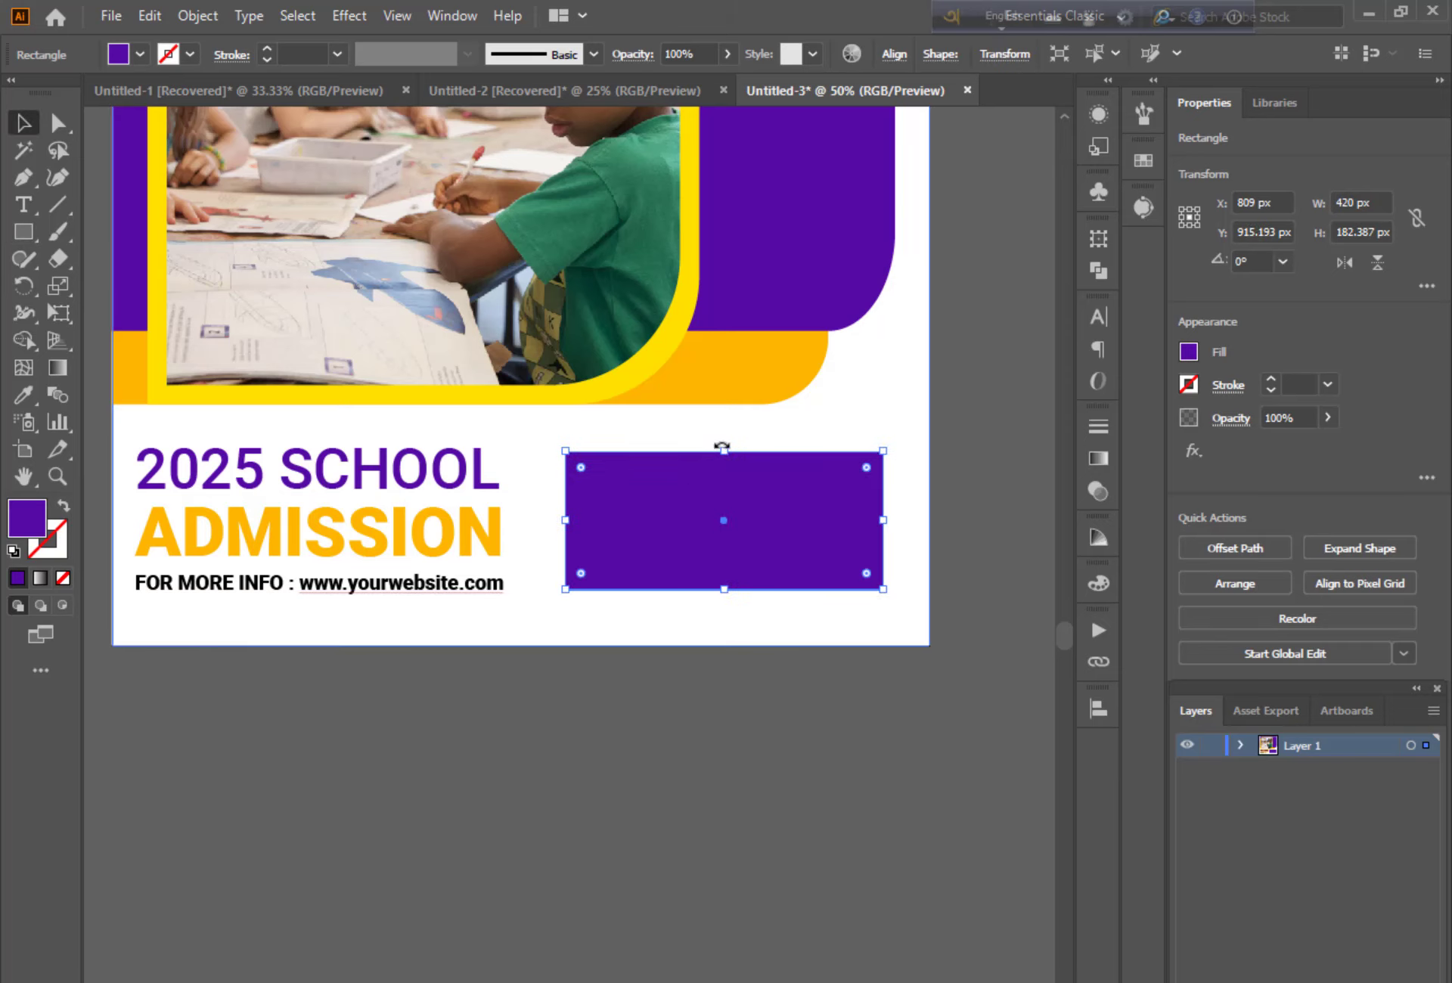
pyautogui.moveTo(722, 447); pyautogui.dragTo(719, 445)
pyautogui.click(742, 780)
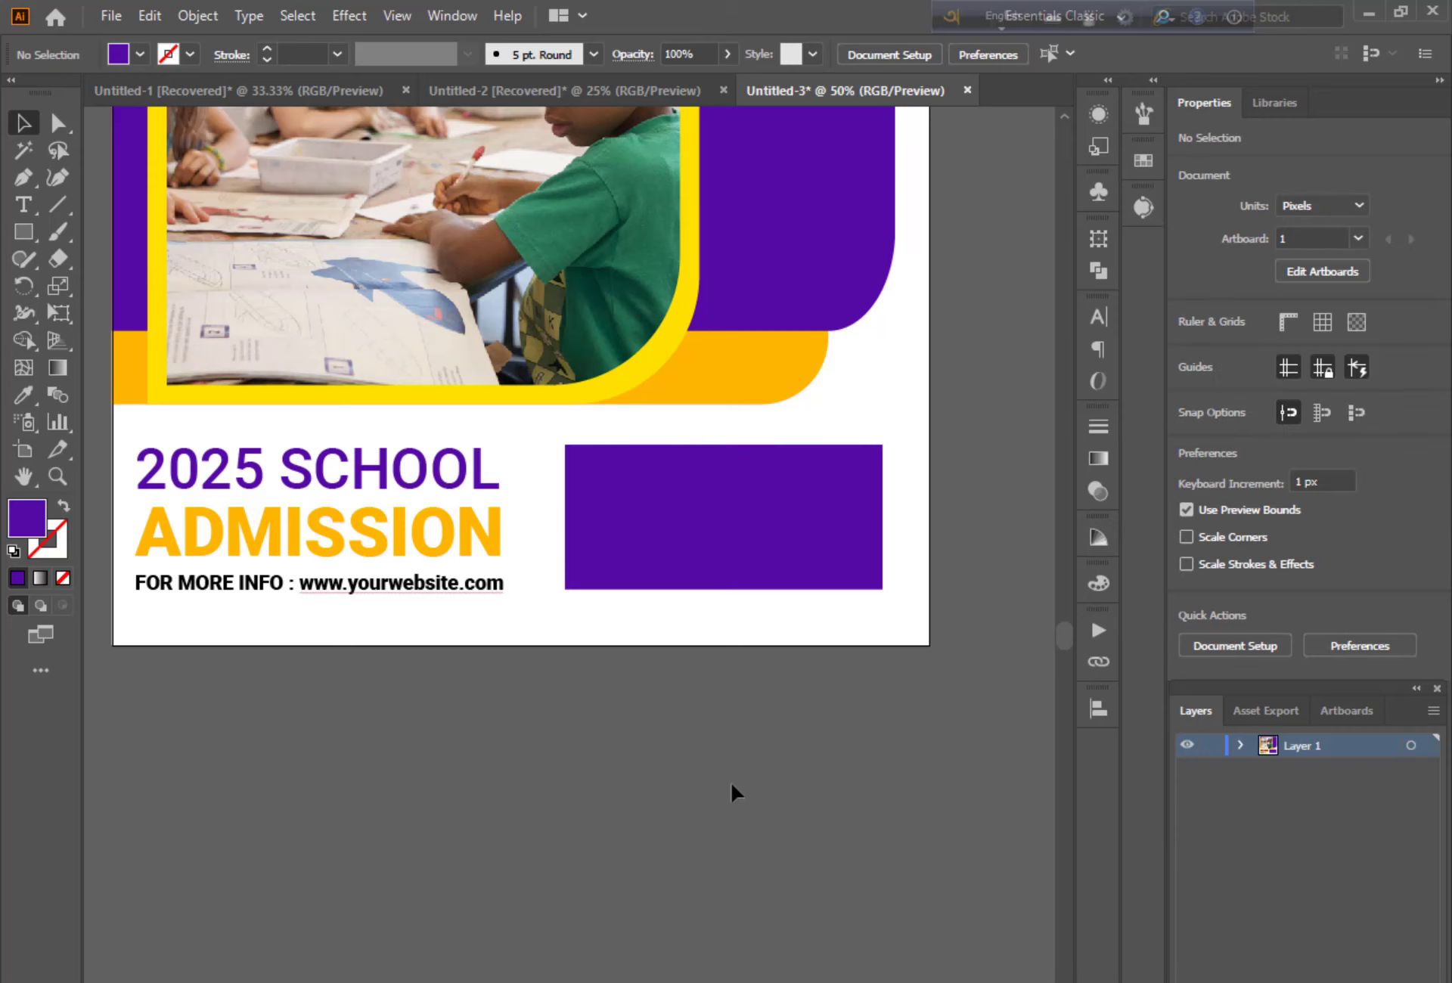
pyautogui.click(741, 579)
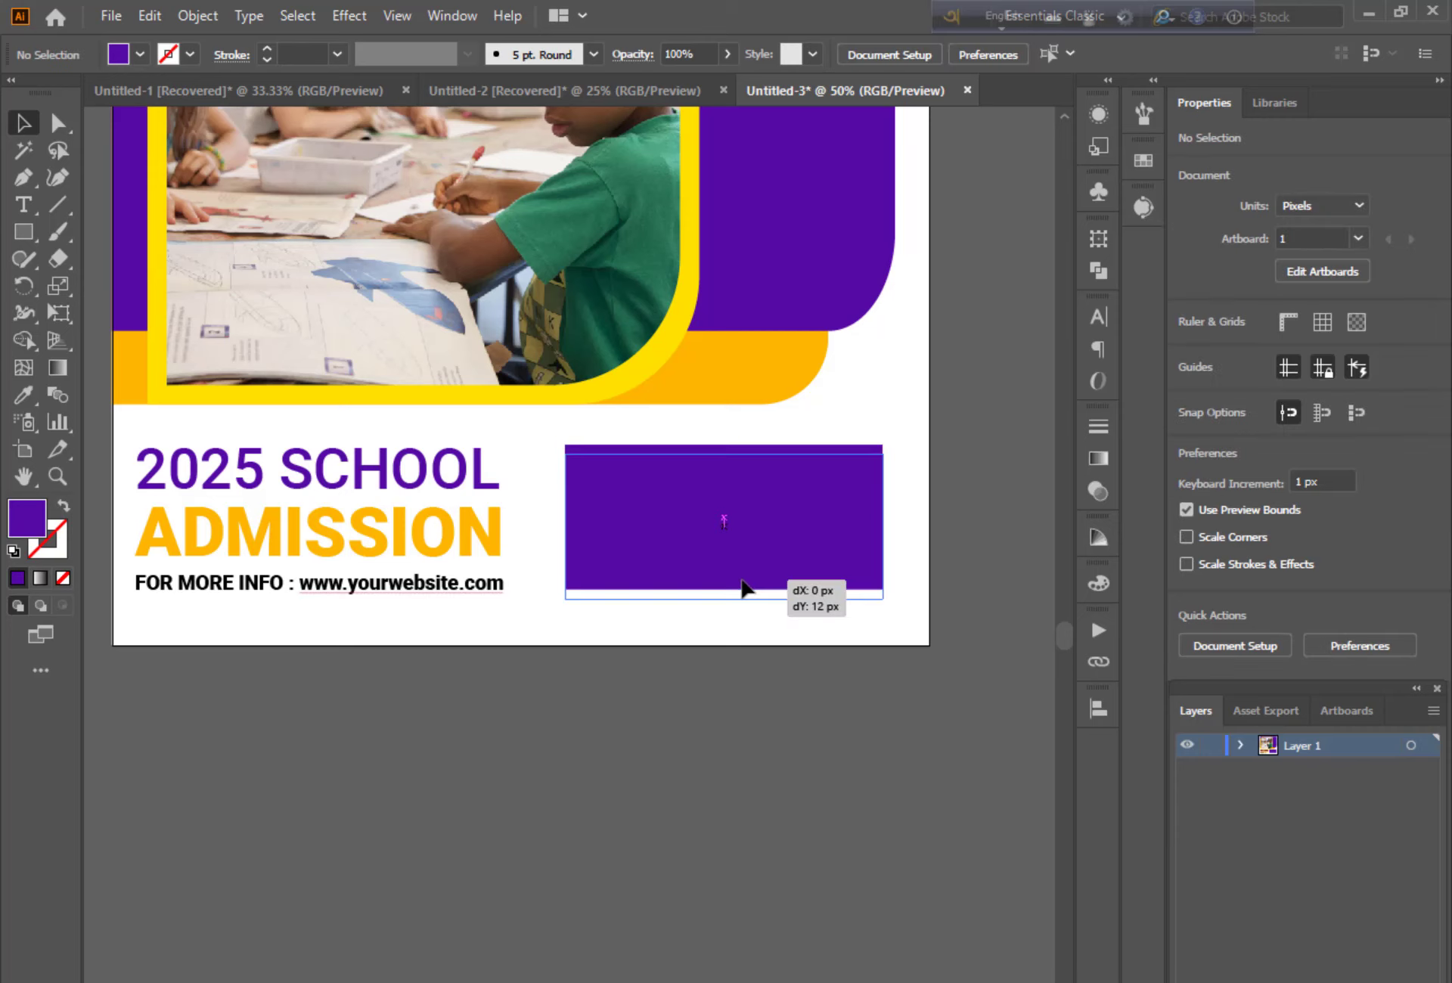
pyautogui.click(703, 815)
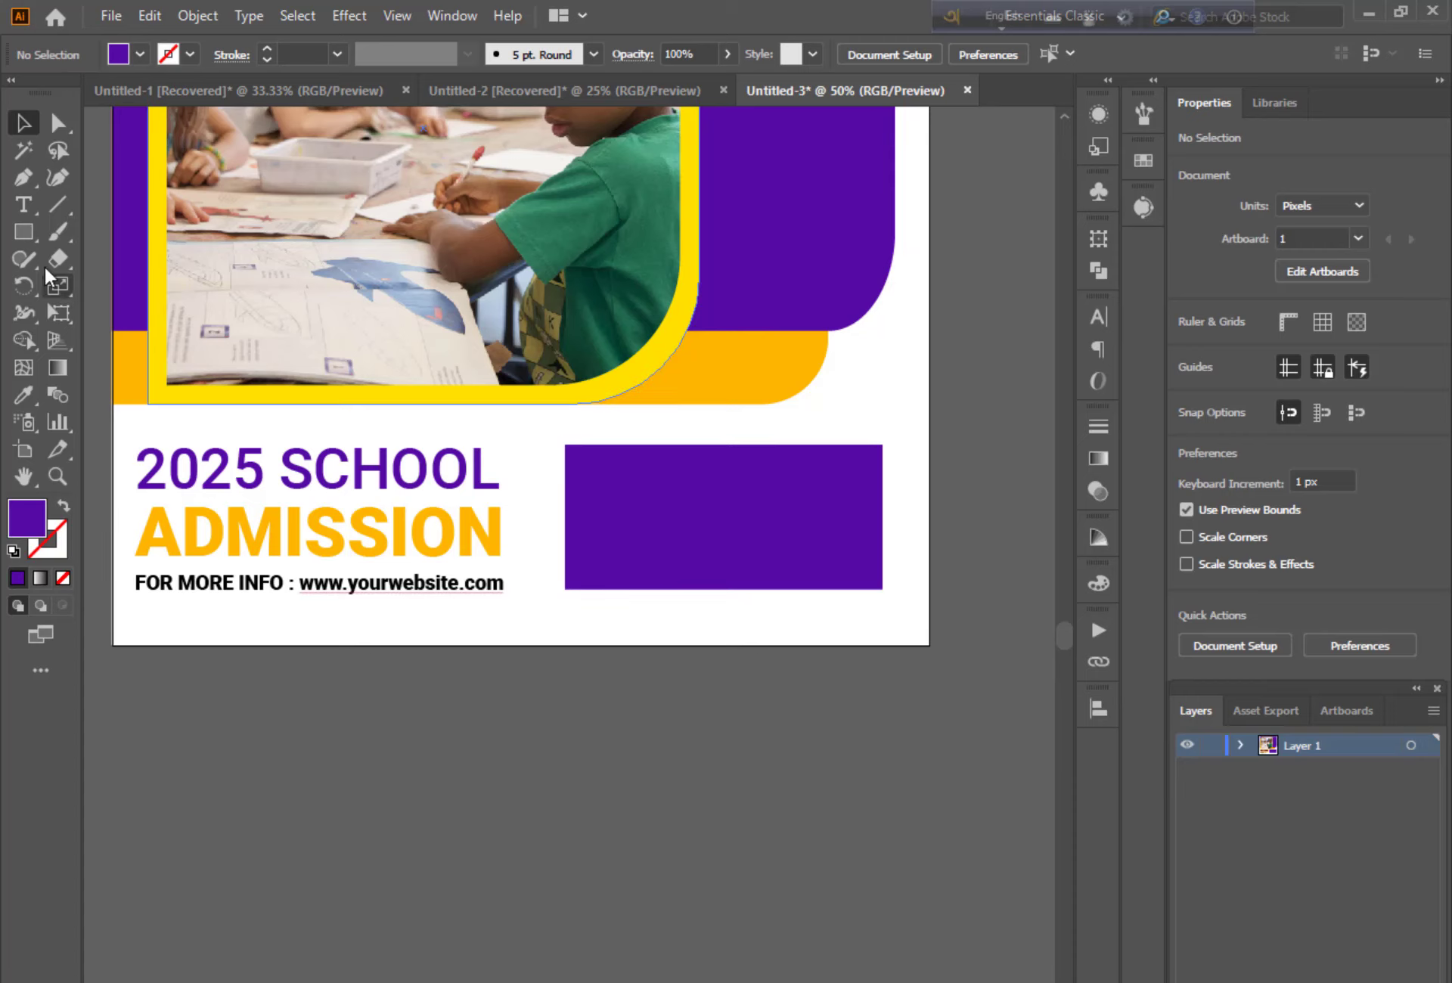
pyautogui.click(27, 233)
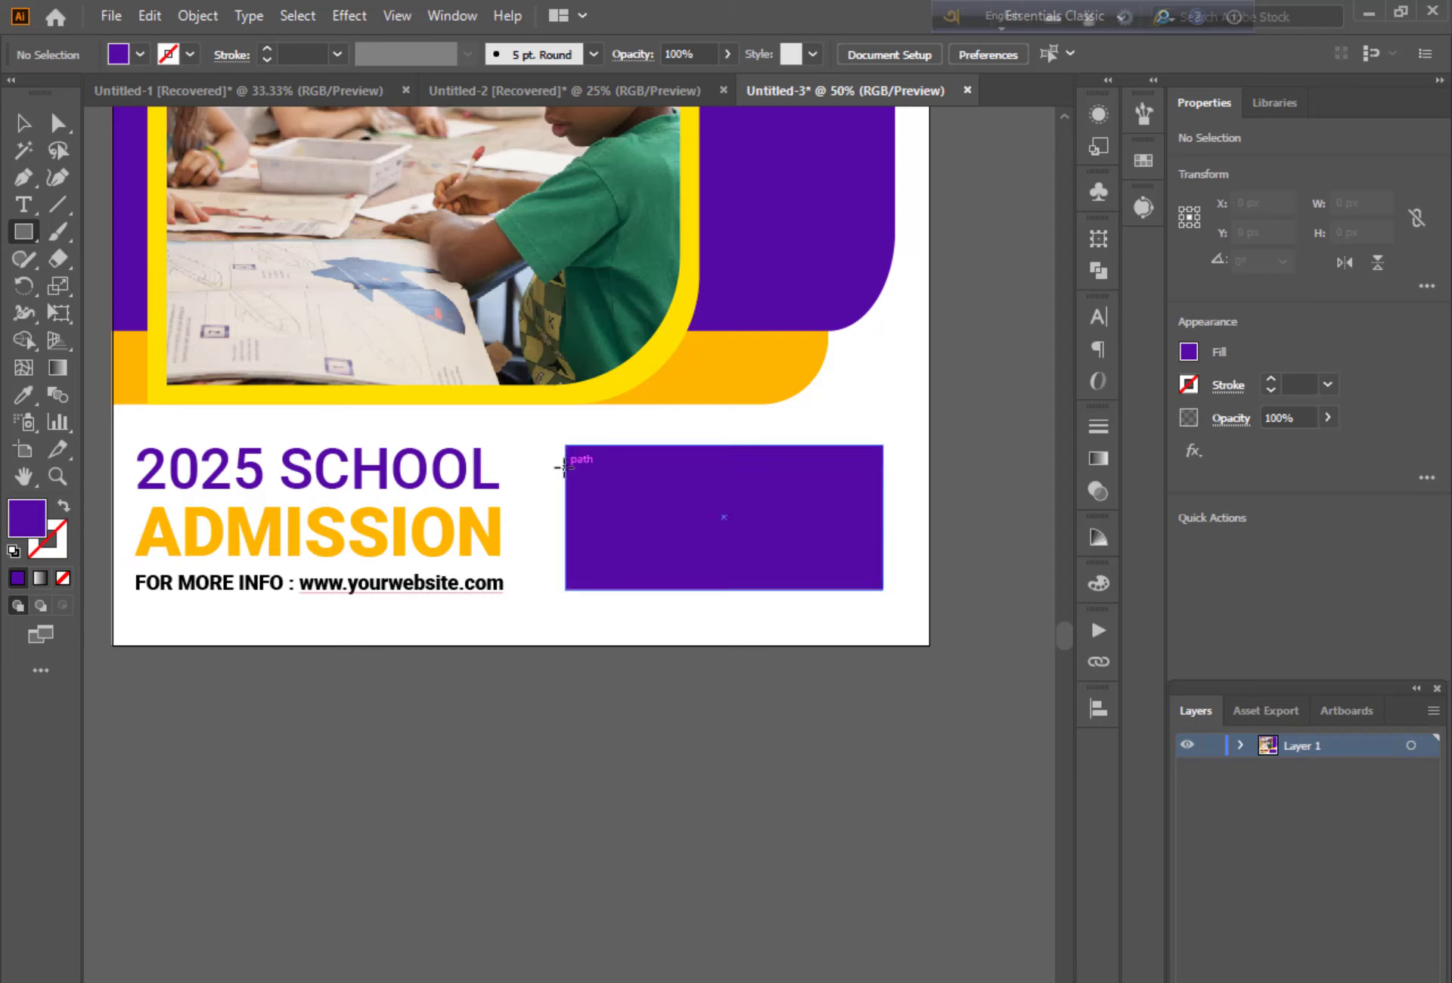
# Step: Draw a second rectangle over the purple box at full width, filled light grey E0E0E0
pyautogui.moveTo(566, 476); pyautogui.dragTo(857, 592)
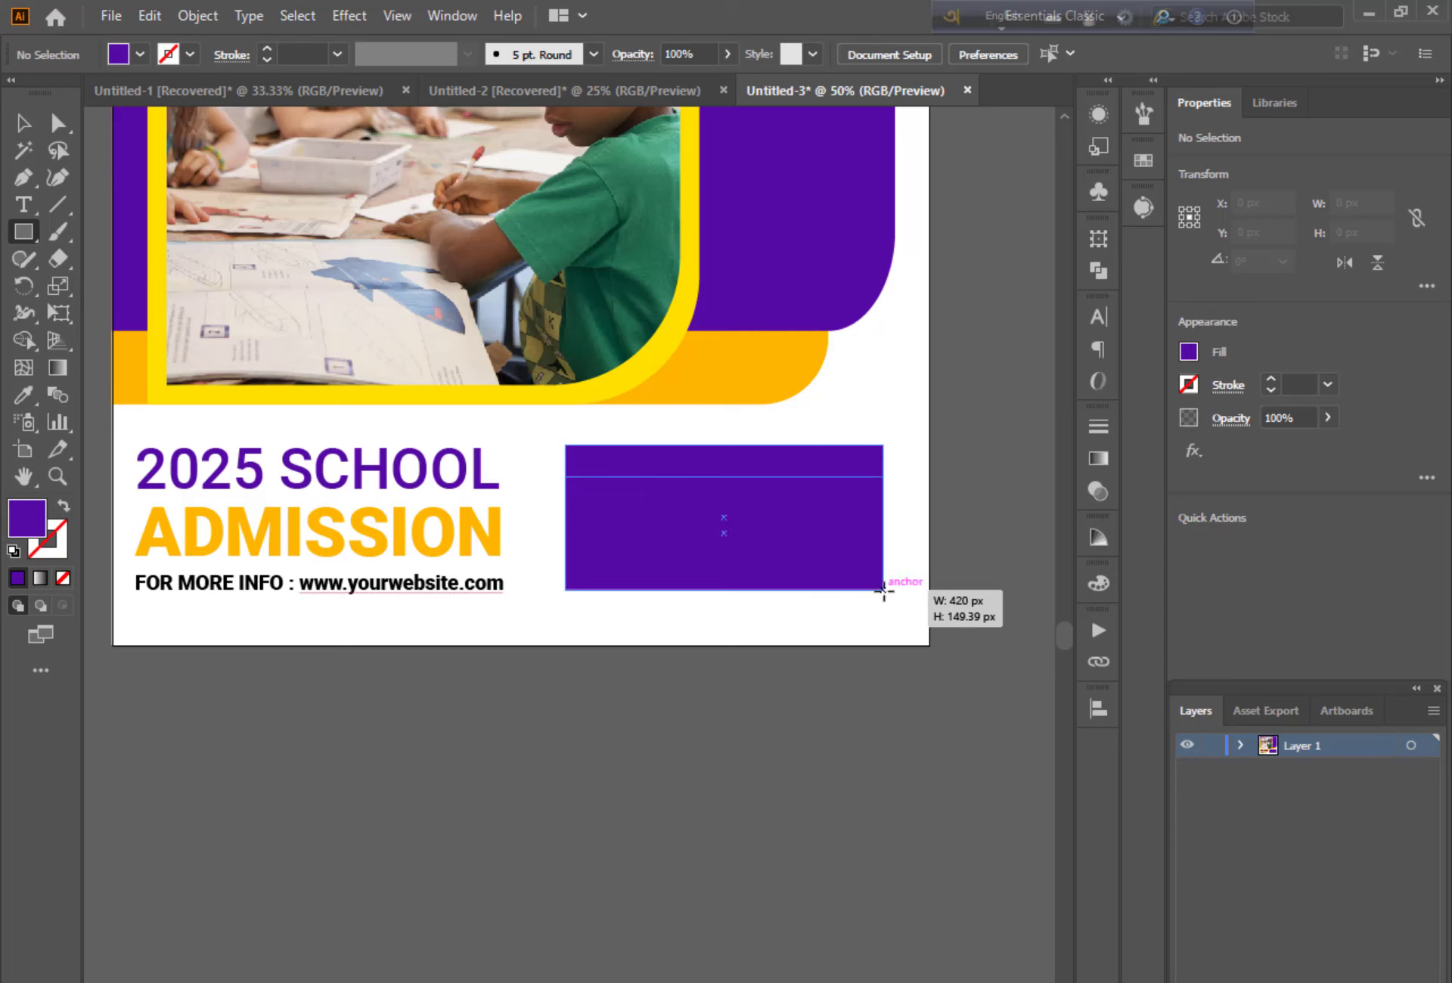
pyautogui.moveTo(857, 592); pyautogui.dragTo(882, 589)
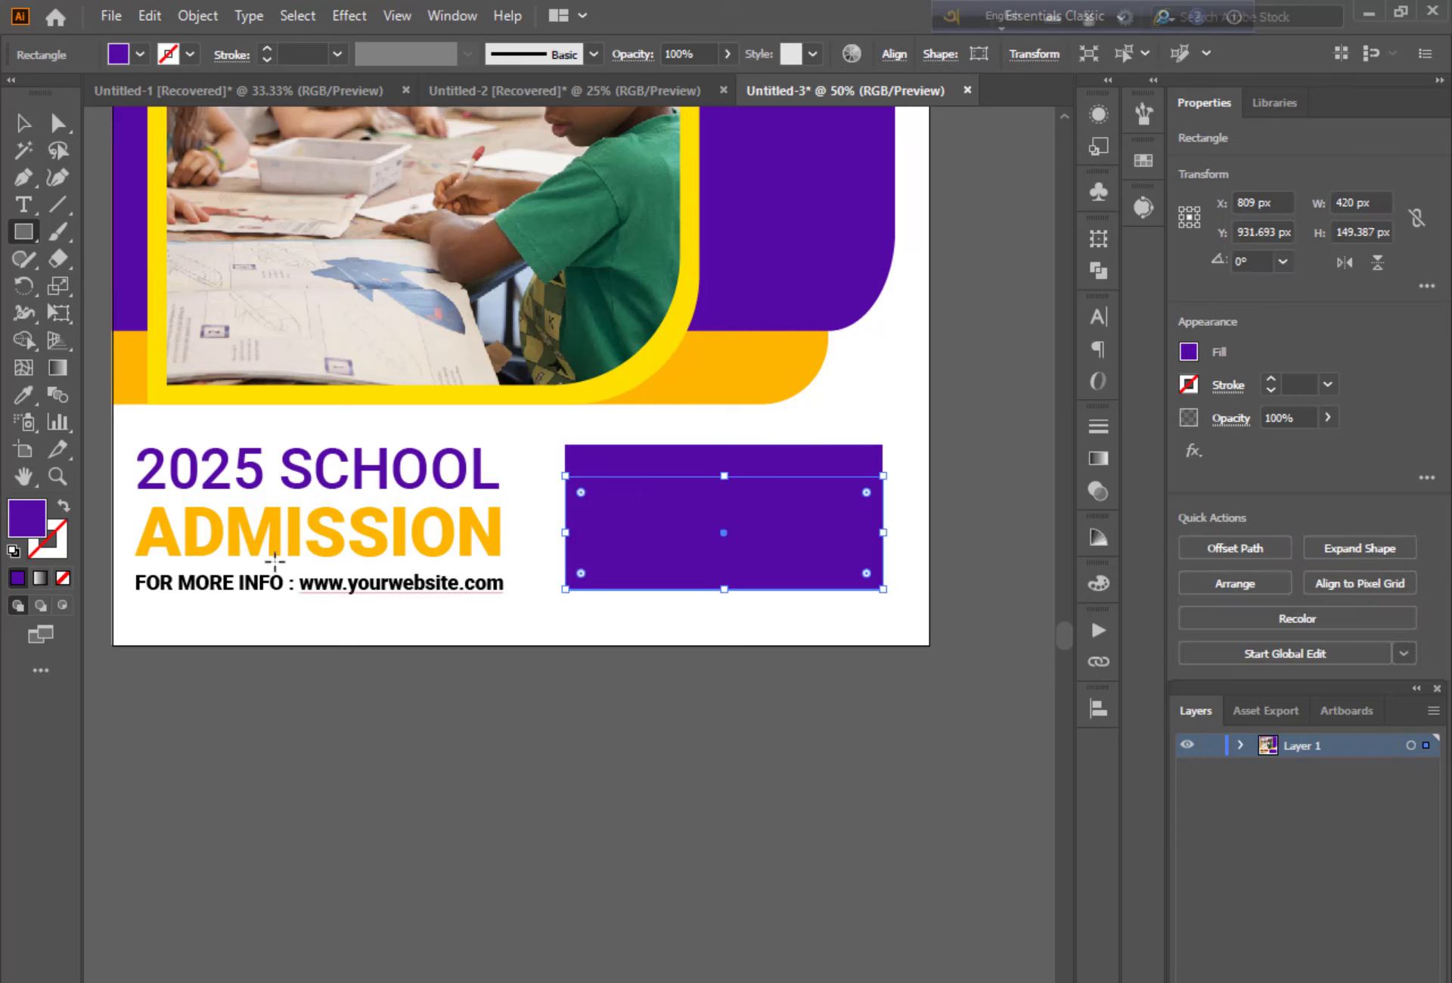
pyautogui.doubleClick(34, 522)
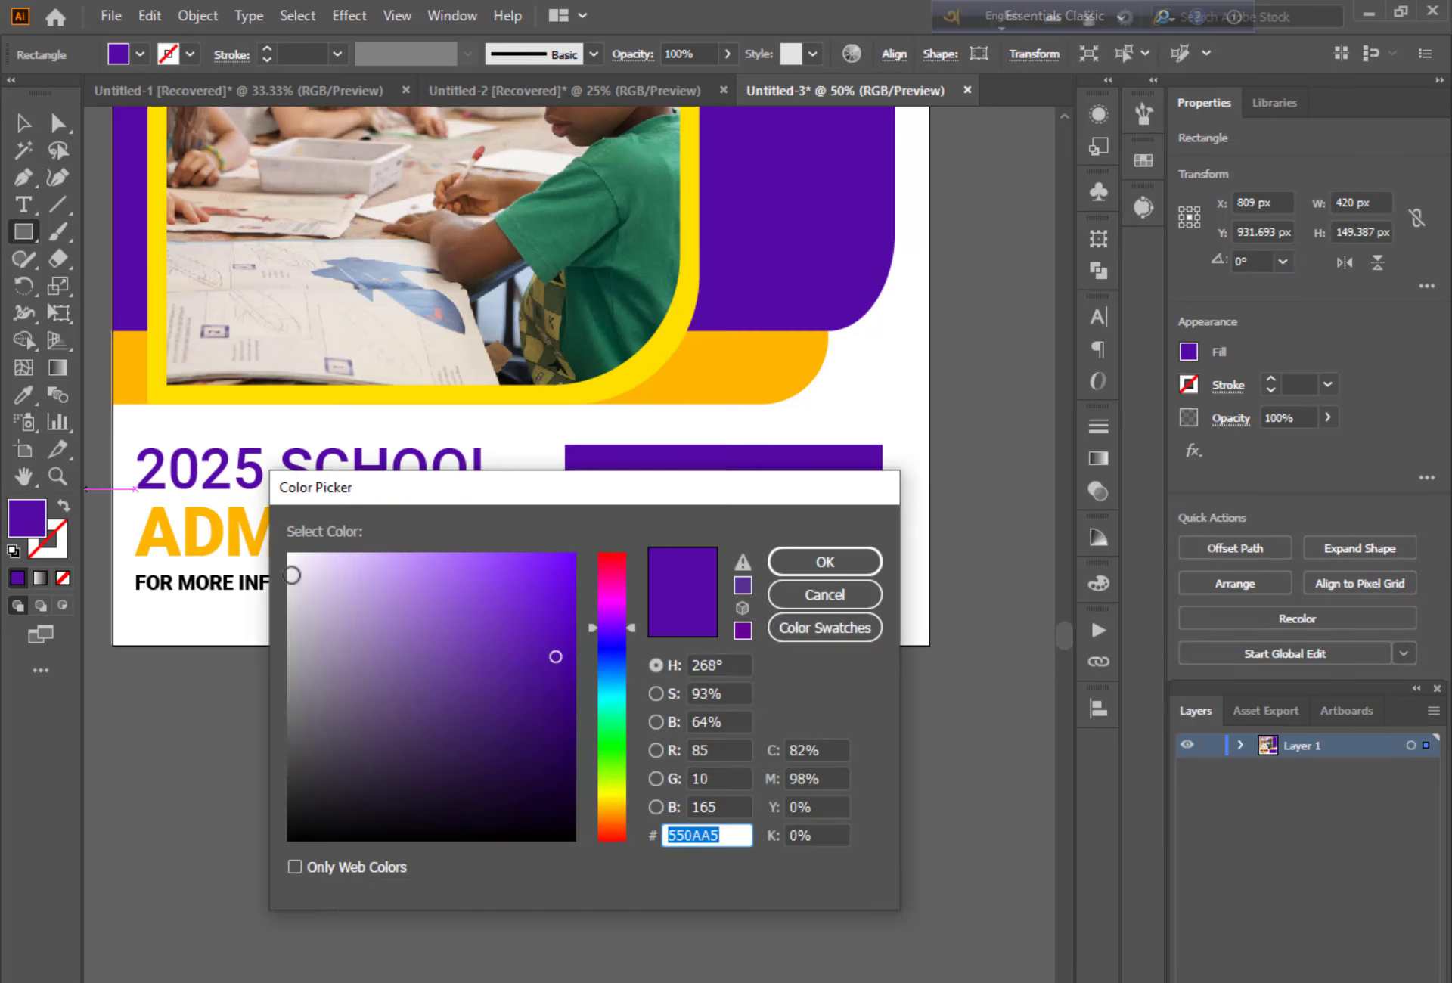
pyautogui.moveTo(292, 575); pyautogui.dragTo(288, 587)
pyautogui.click(825, 558)
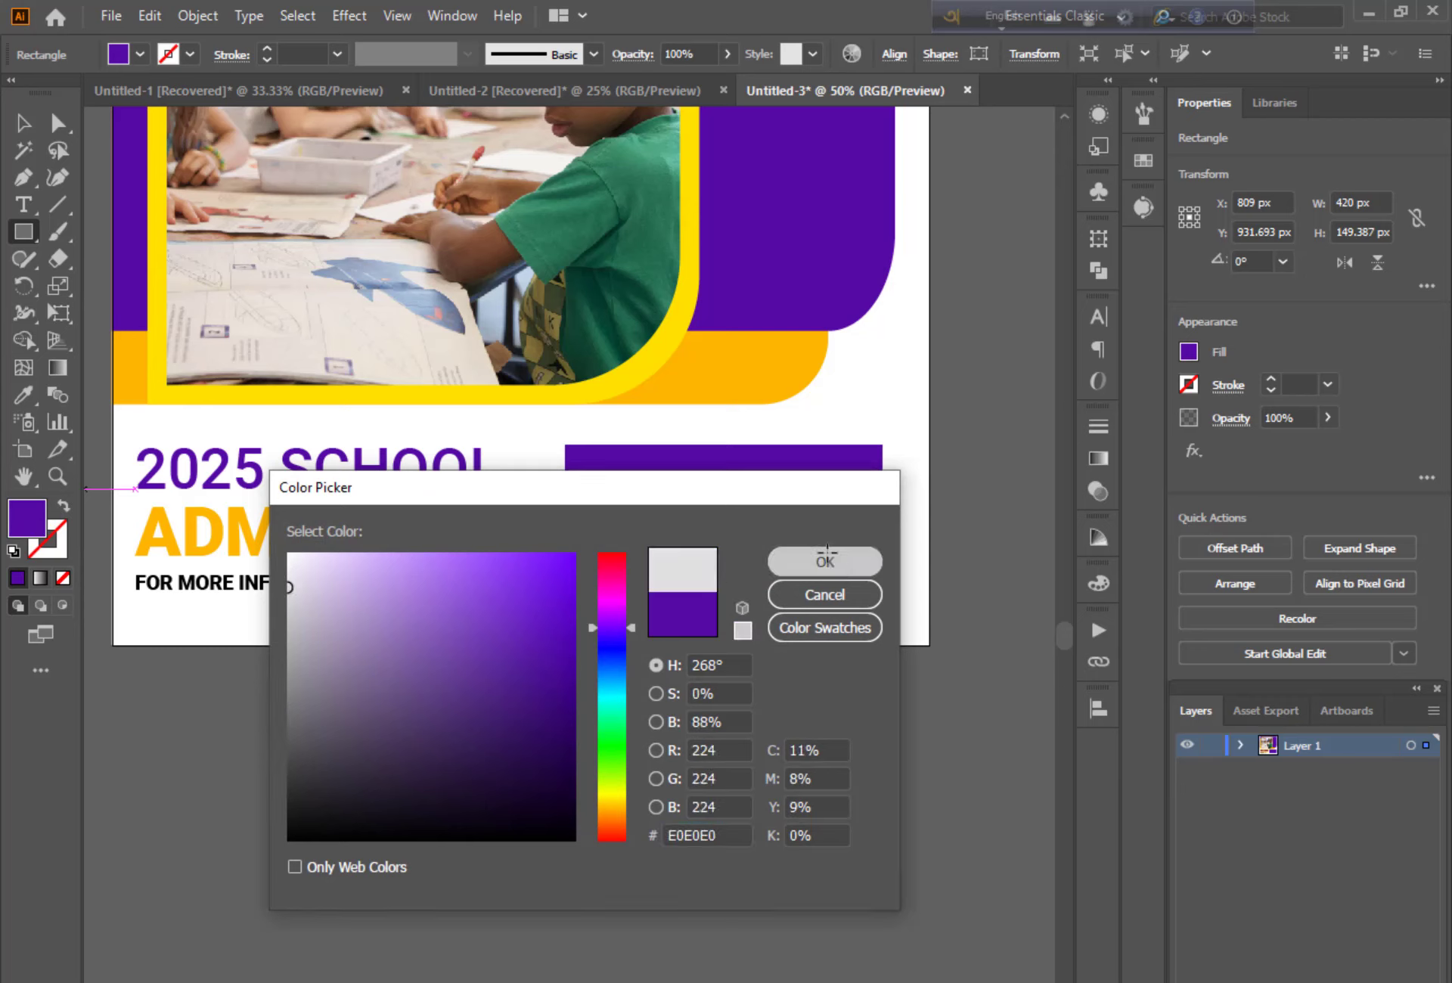
pyautogui.click(23, 122)
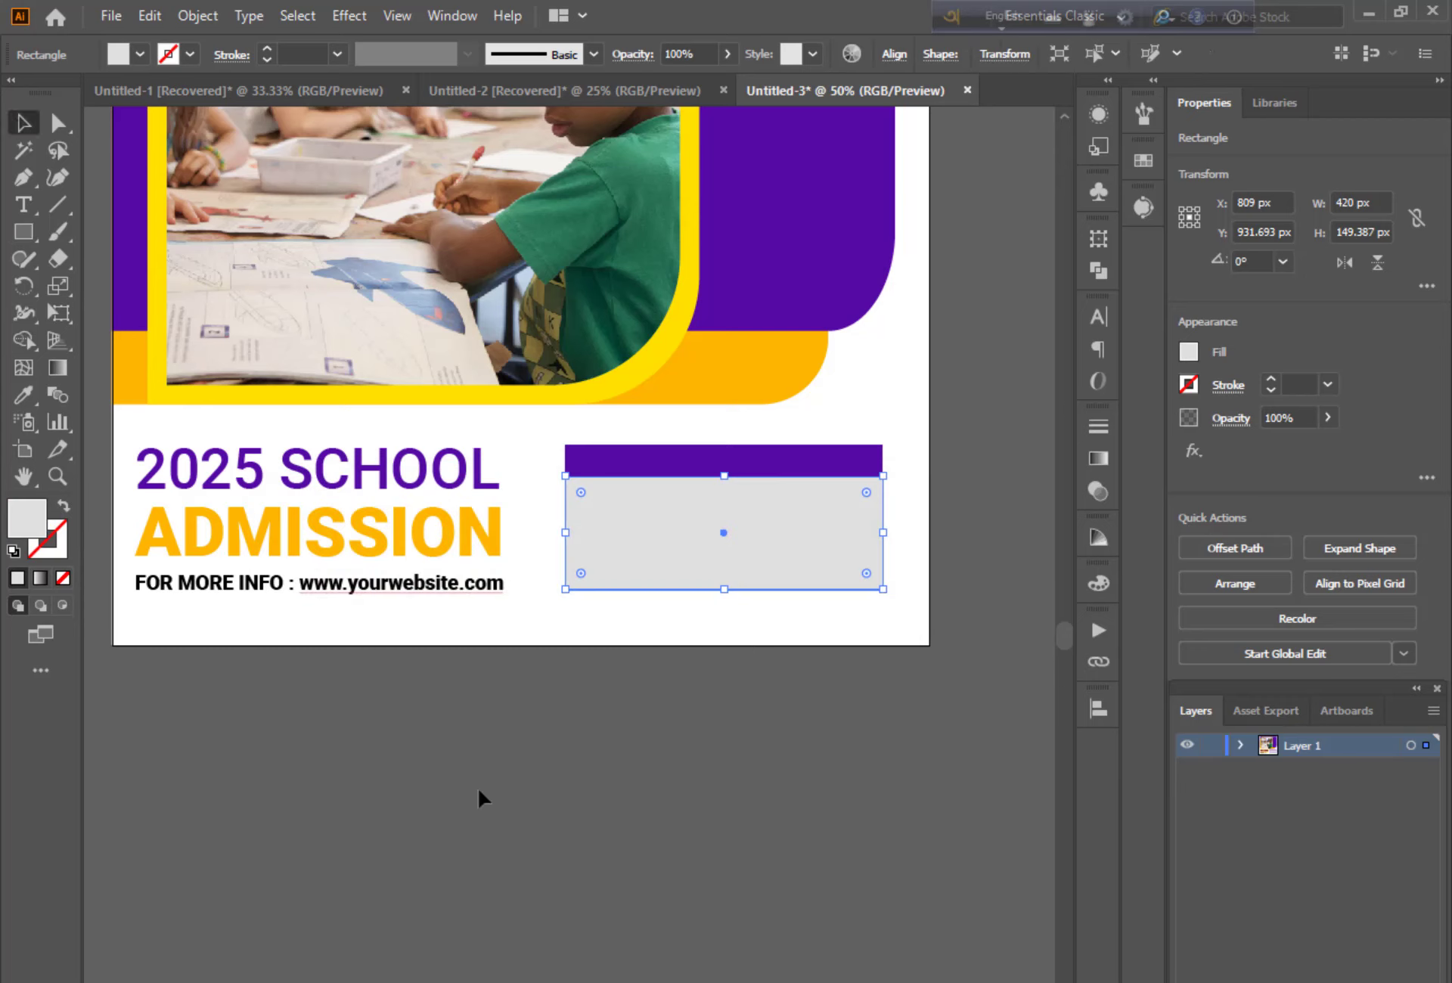
pyautogui.click(492, 809)
# Step: Lower the grey rectangle's top edge to leave a purple bar above it
pyautogui.scroll(1, 492, 810)
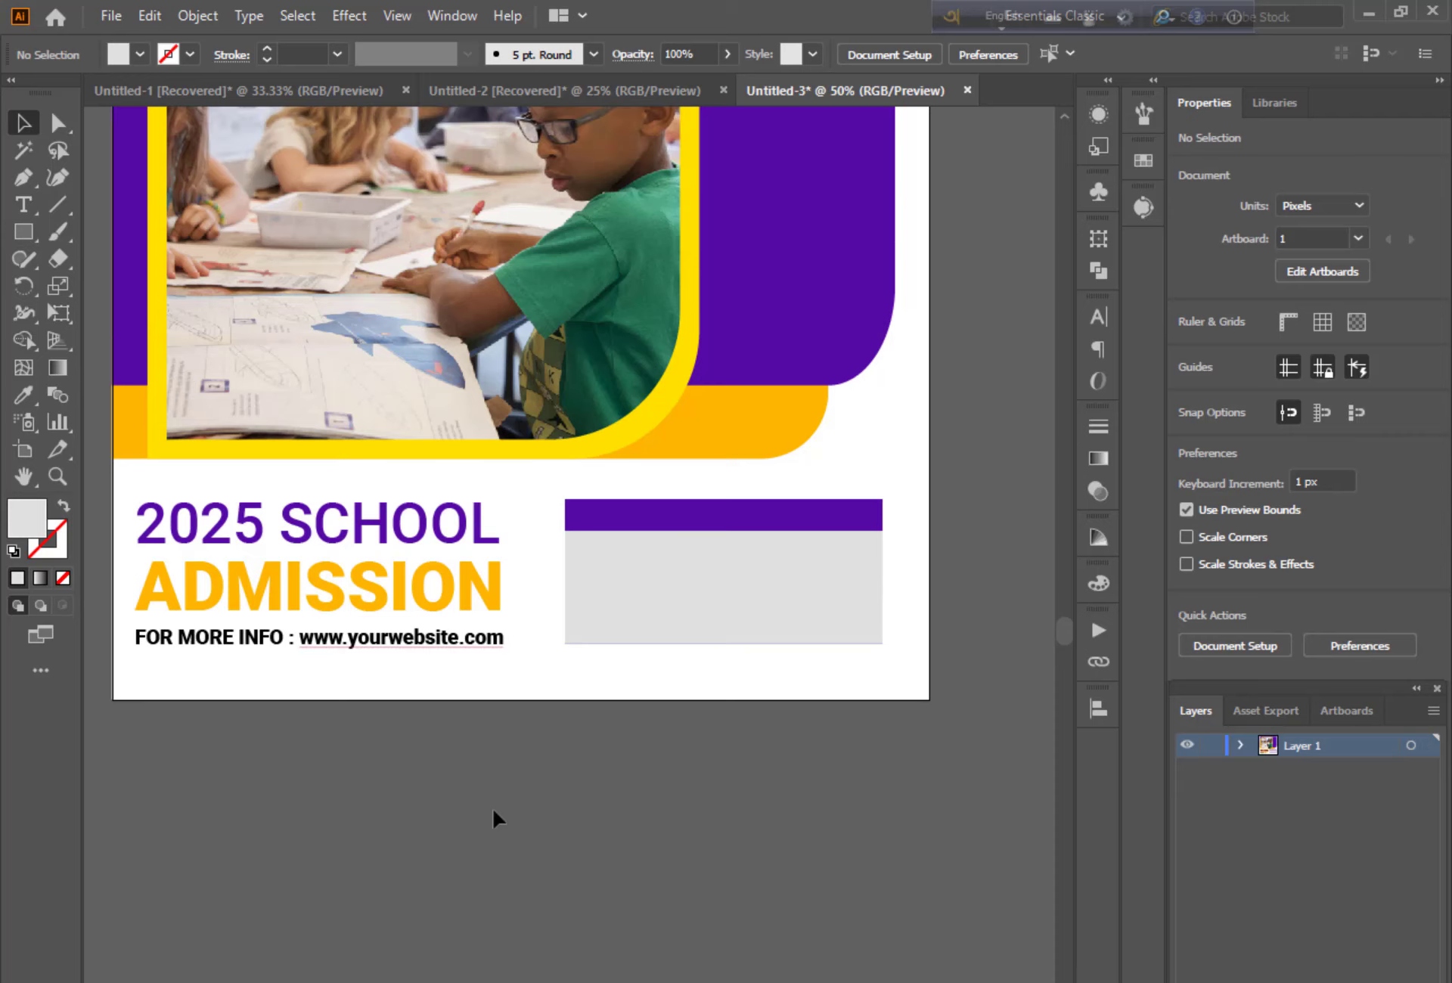
pyautogui.click(717, 578)
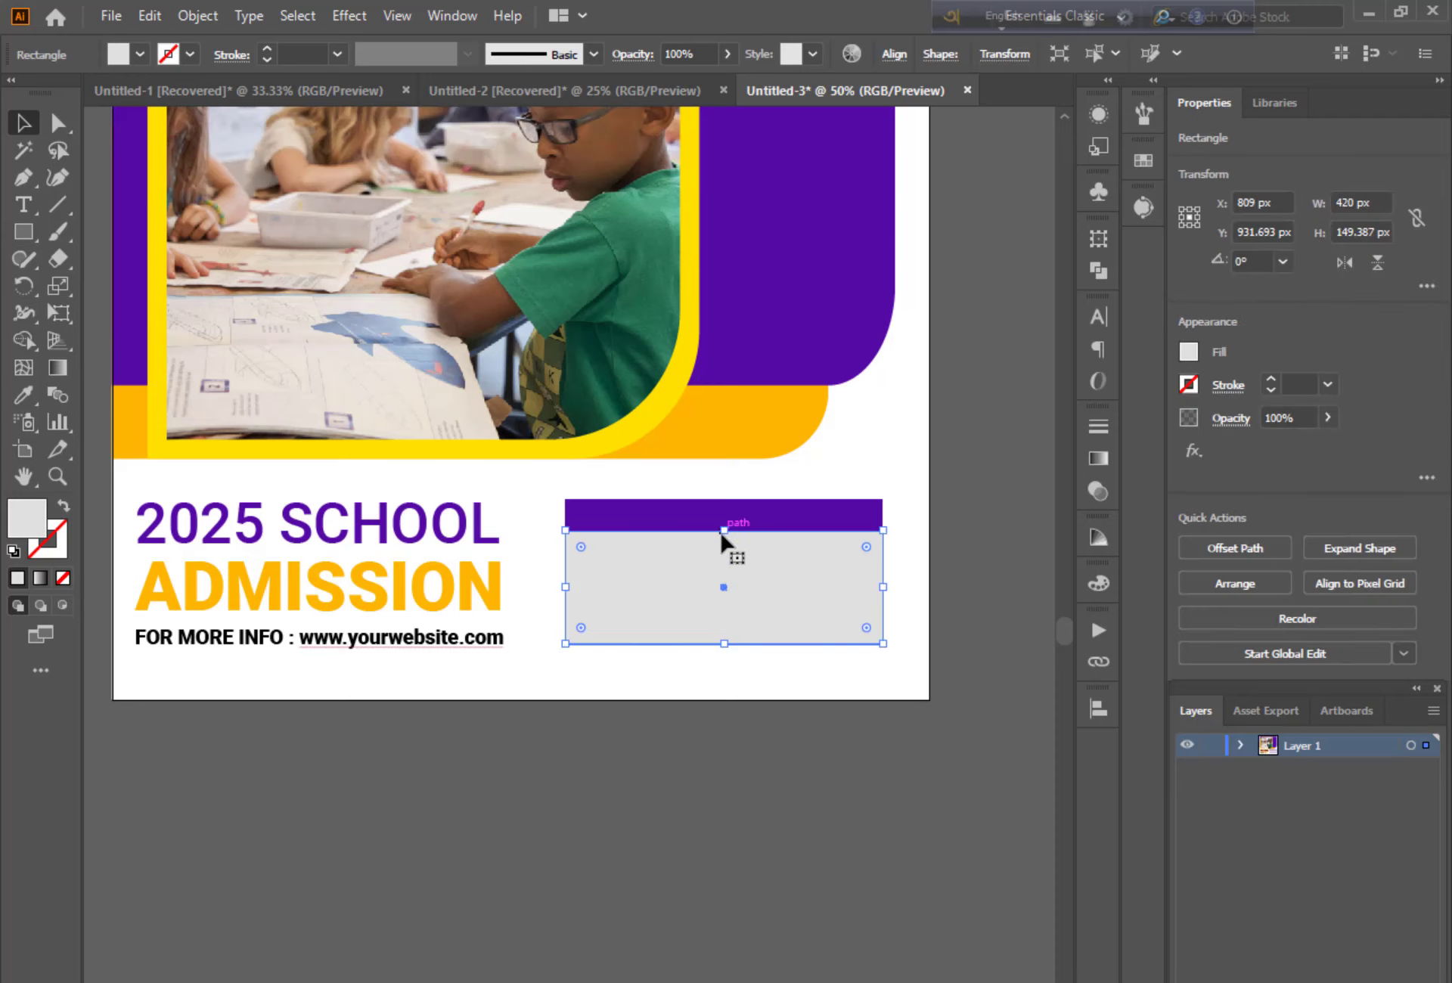
pyautogui.moveTo(723, 531); pyautogui.dragTo(724, 551)
pyautogui.click(772, 820)
# Step: Add 'ENROLL NOW' text inside the purple bar and enlarge it
pyautogui.hotkey('ctrl', '-')
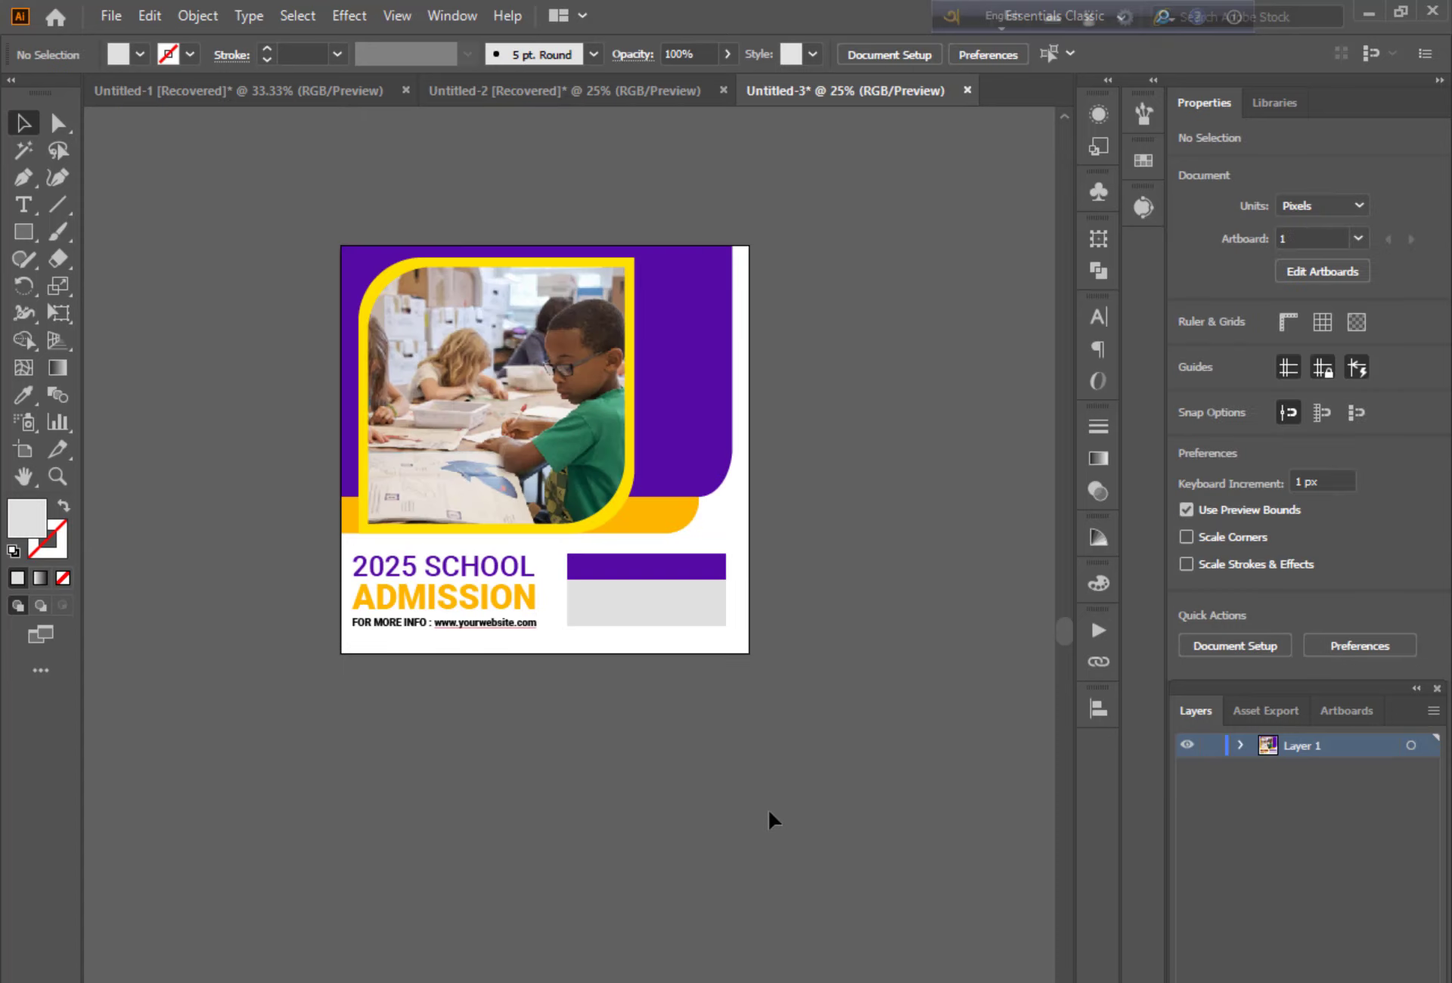
pyautogui.hotkey('ctrl', '+')
pyautogui.hotkey('ctrl', '+')
pyautogui.hotkey('ctrl', '+')
pyautogui.hotkey('ctrl', '+')
pyautogui.press('t')
pyautogui.click(357, 387)
pyautogui.press('BackSpace')
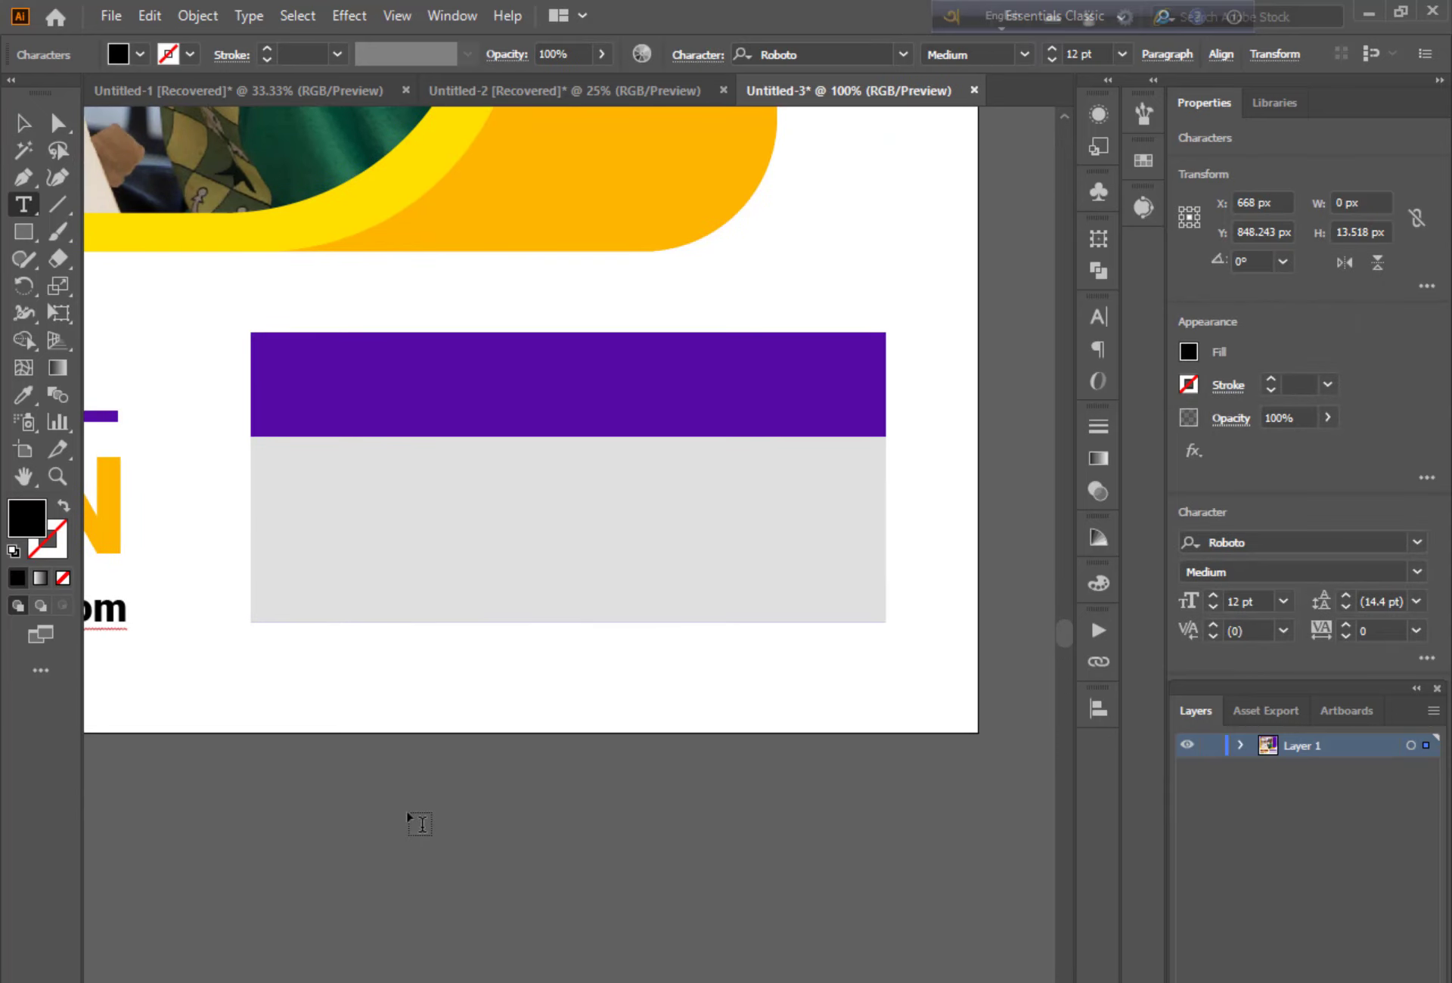
pyautogui.write('ENROLL NO')
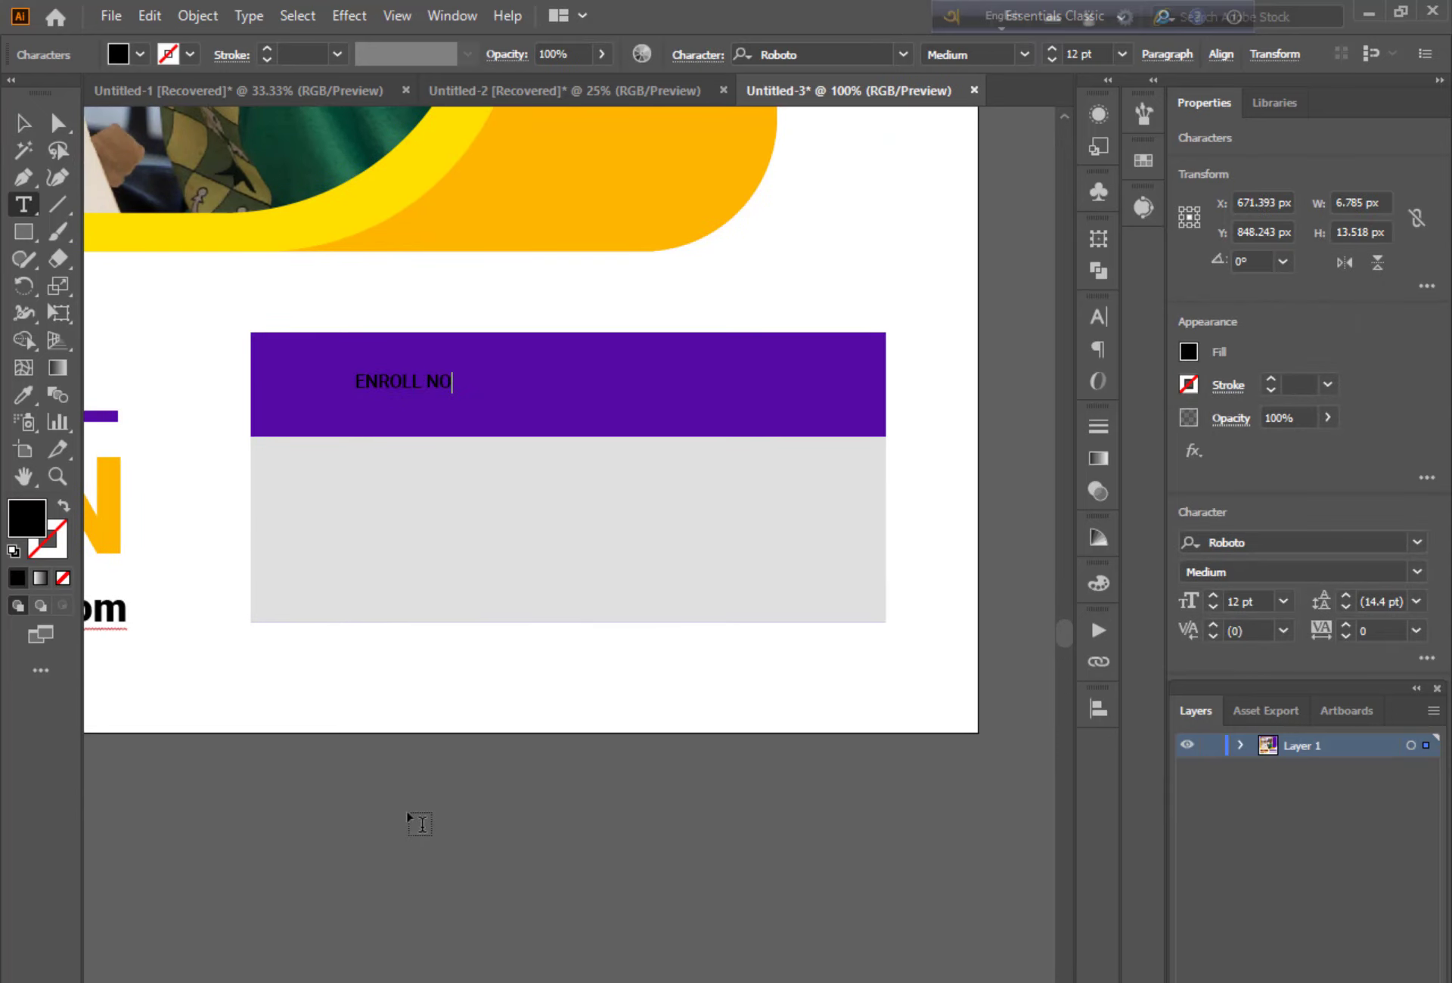
pyautogui.press('Escape')
pyautogui.moveTo(605, 428); pyautogui.dragTo(791, 390)
# Step: Colour ENROLL NOW yellow like the photo frame and stretch it across the bar
pyautogui.press('i')
pyautogui.click(301, 220)
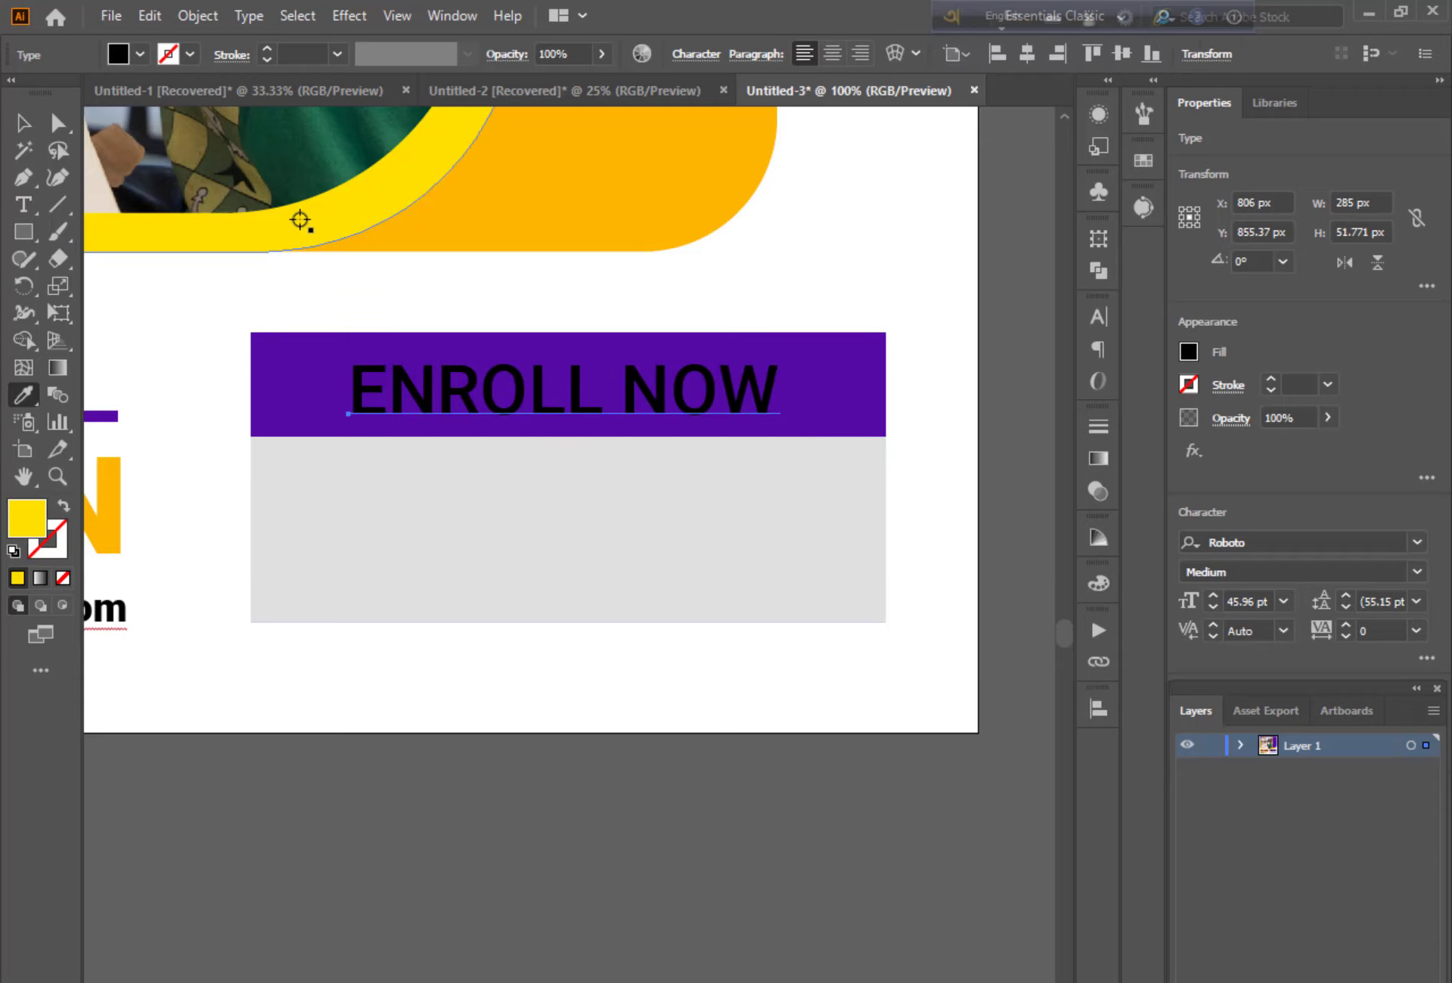
pyautogui.click(356, 208)
pyautogui.press('v')
pyautogui.moveTo(350, 388); pyautogui.dragTo(269, 389)
pyautogui.click(678, 882)
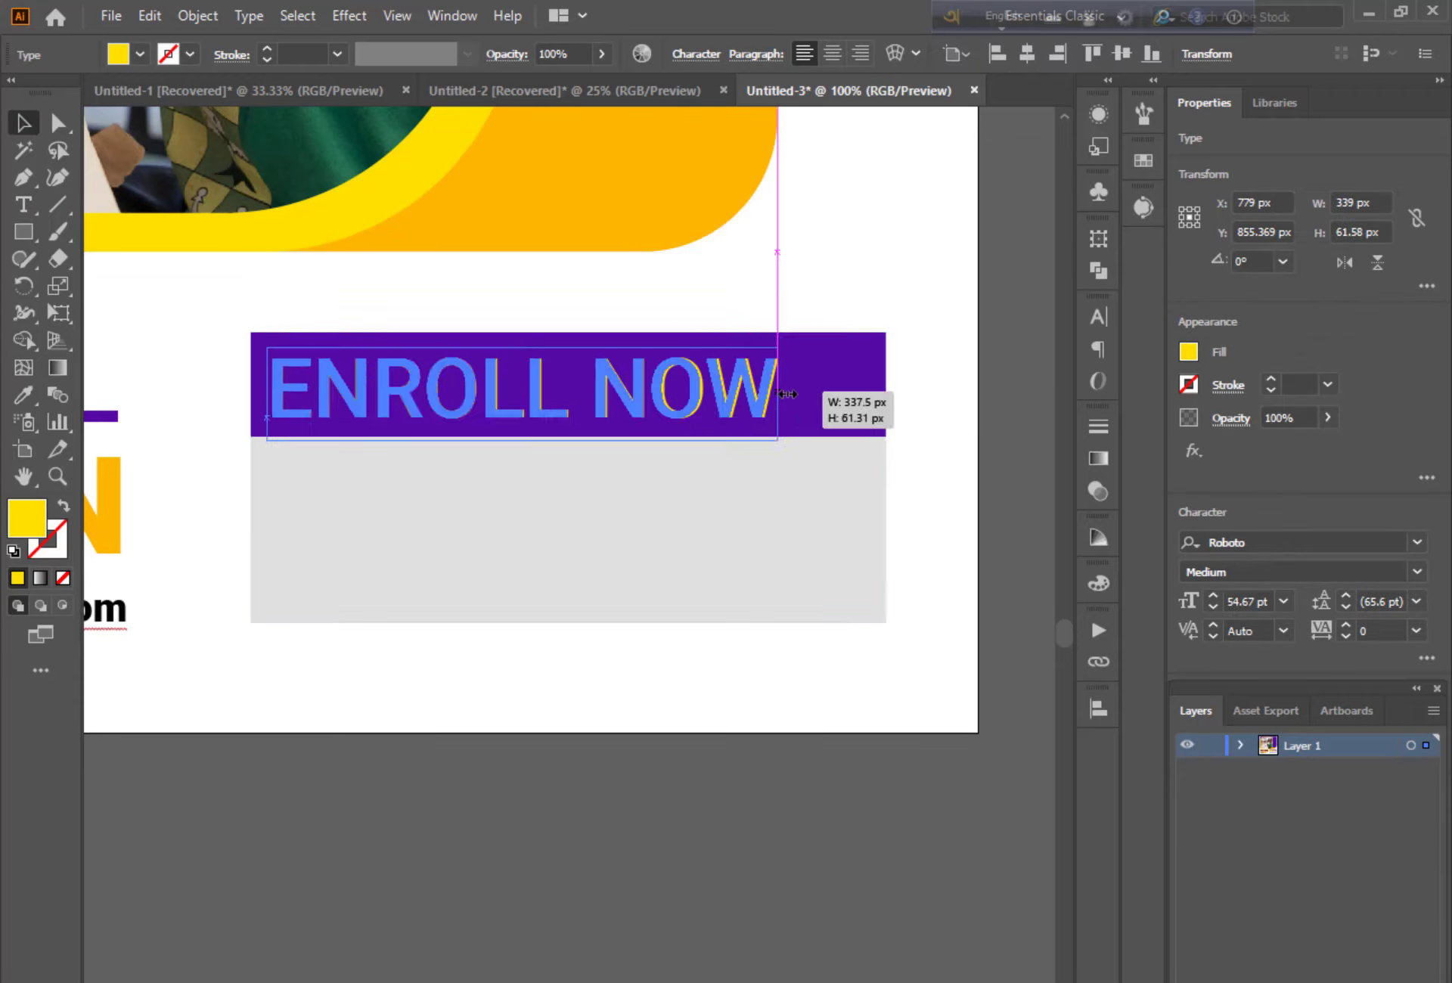
pyautogui.moveTo(778, 393); pyautogui.dragTo(866, 393)
pyautogui.click(628, 927)
# Step: Add centred two-line 'FOR BEST EDUCATION / YOUR CHILDREN' text filling the grey box
pyautogui.scroll(-2, 628, 927)
pyautogui.press('t')
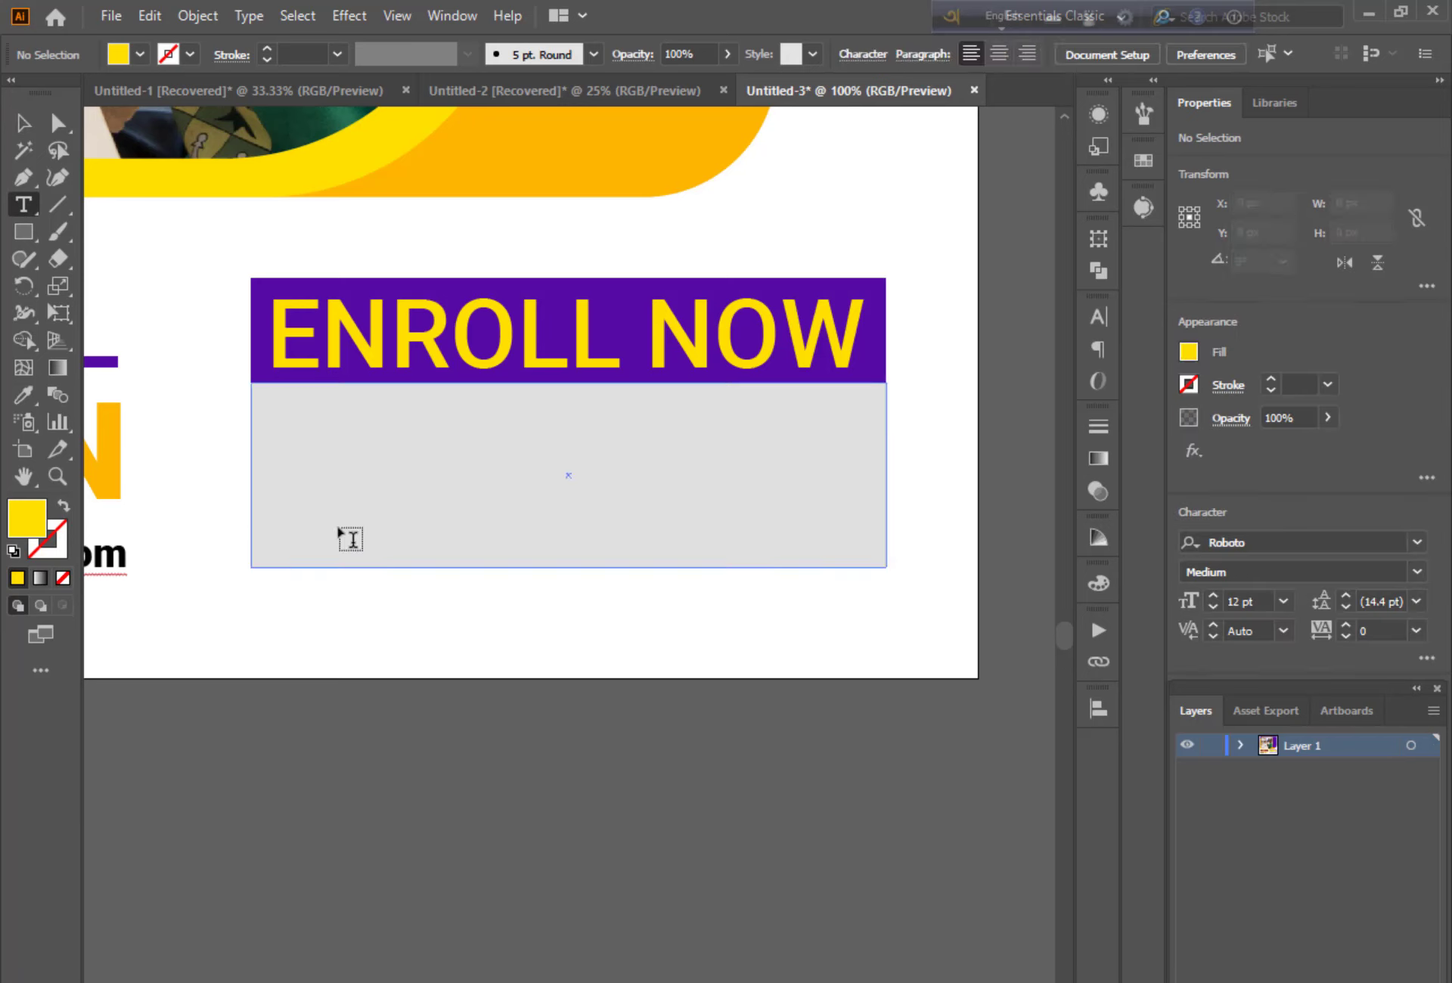
pyautogui.click(328, 439)
pyautogui.write('FOR BEST EDUCATION')
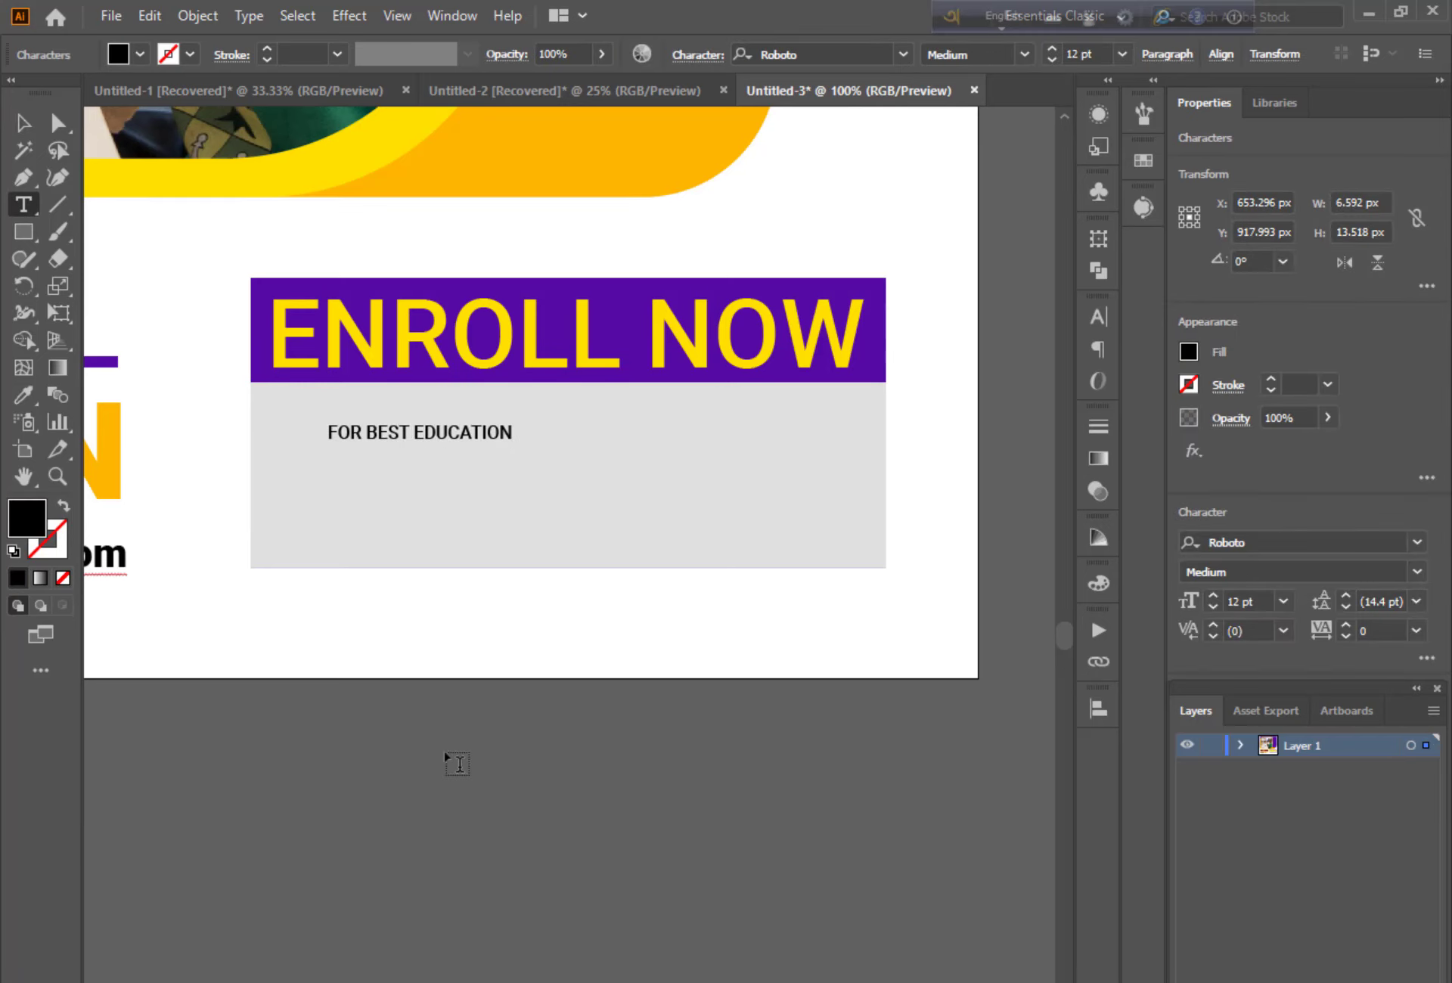
pyautogui.press('Return')
pyautogui.write('YOUR CHILDREN')
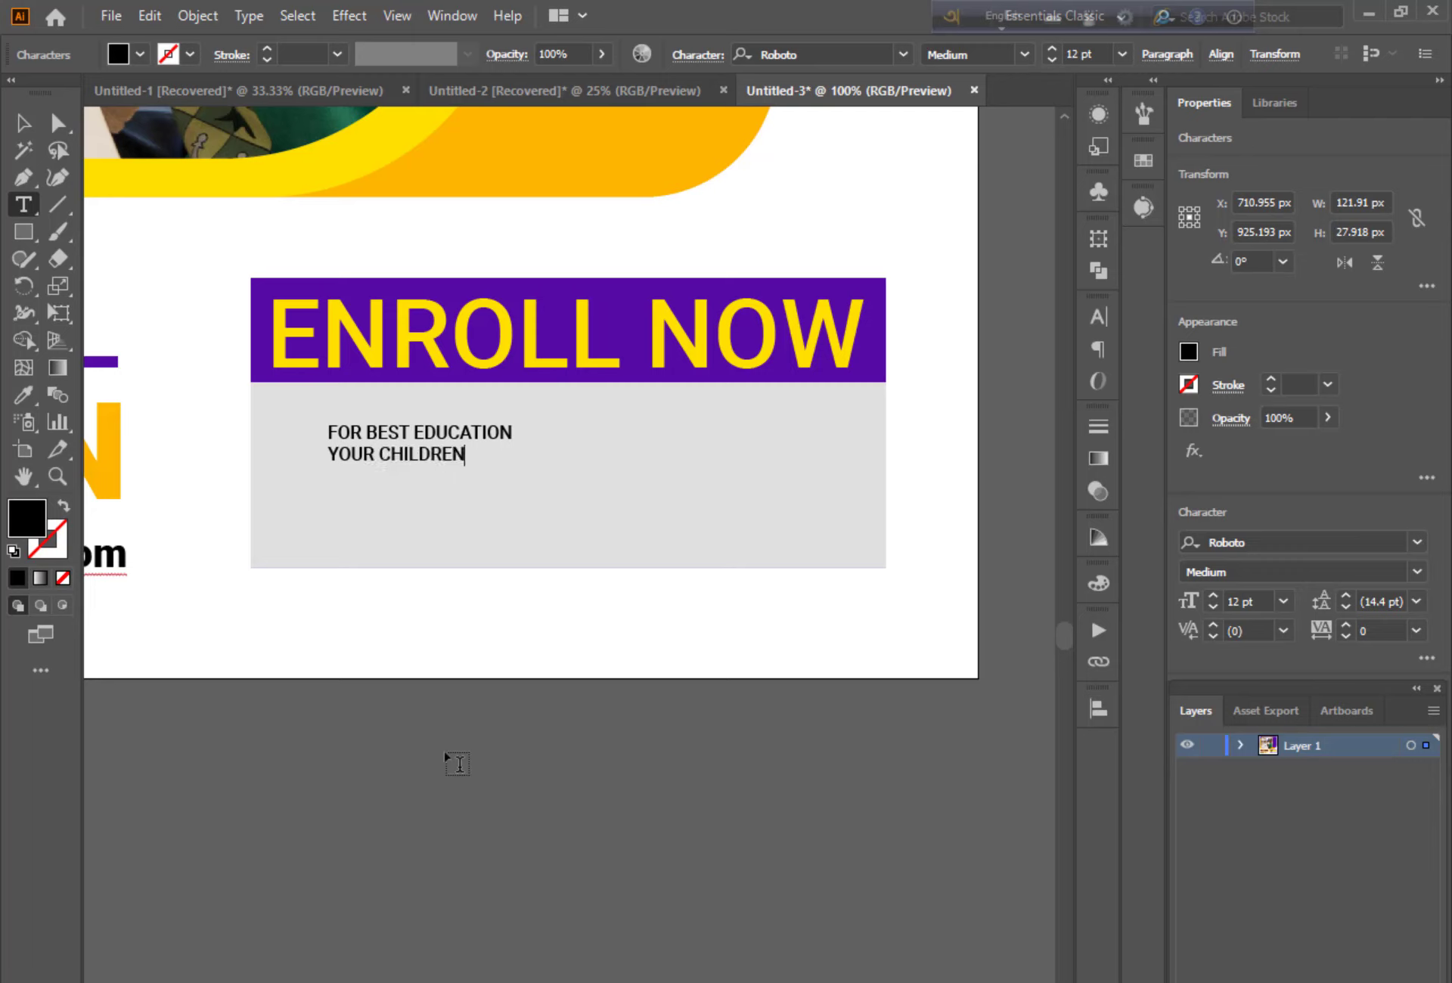
pyautogui.press('Escape')
pyautogui.click(832, 53)
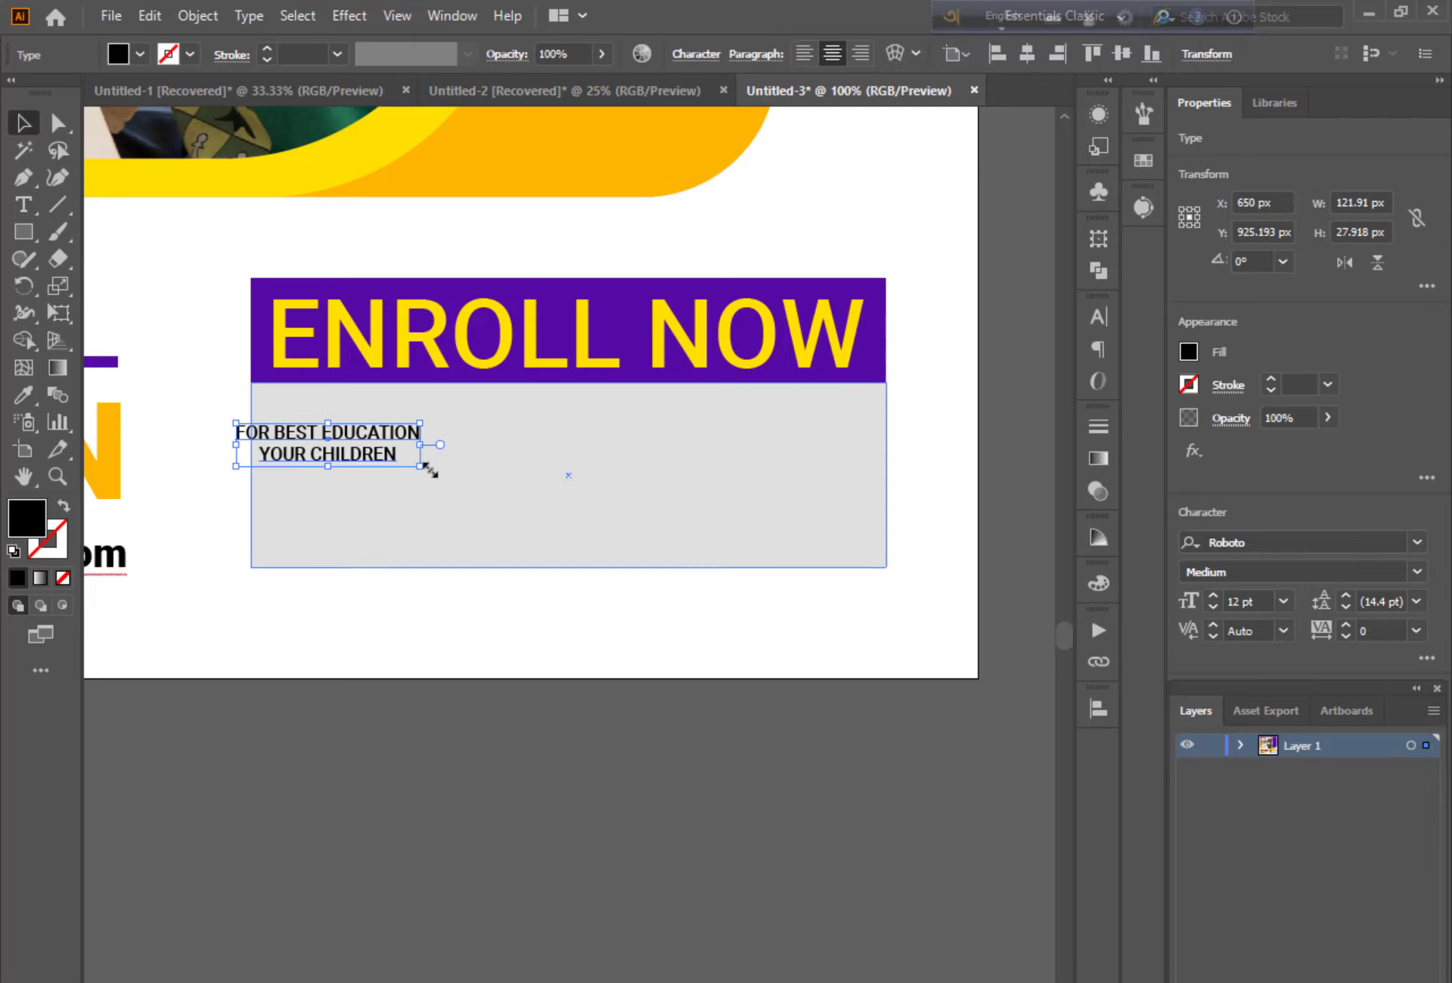
pyautogui.moveTo(431, 465); pyautogui.dragTo(836, 544)
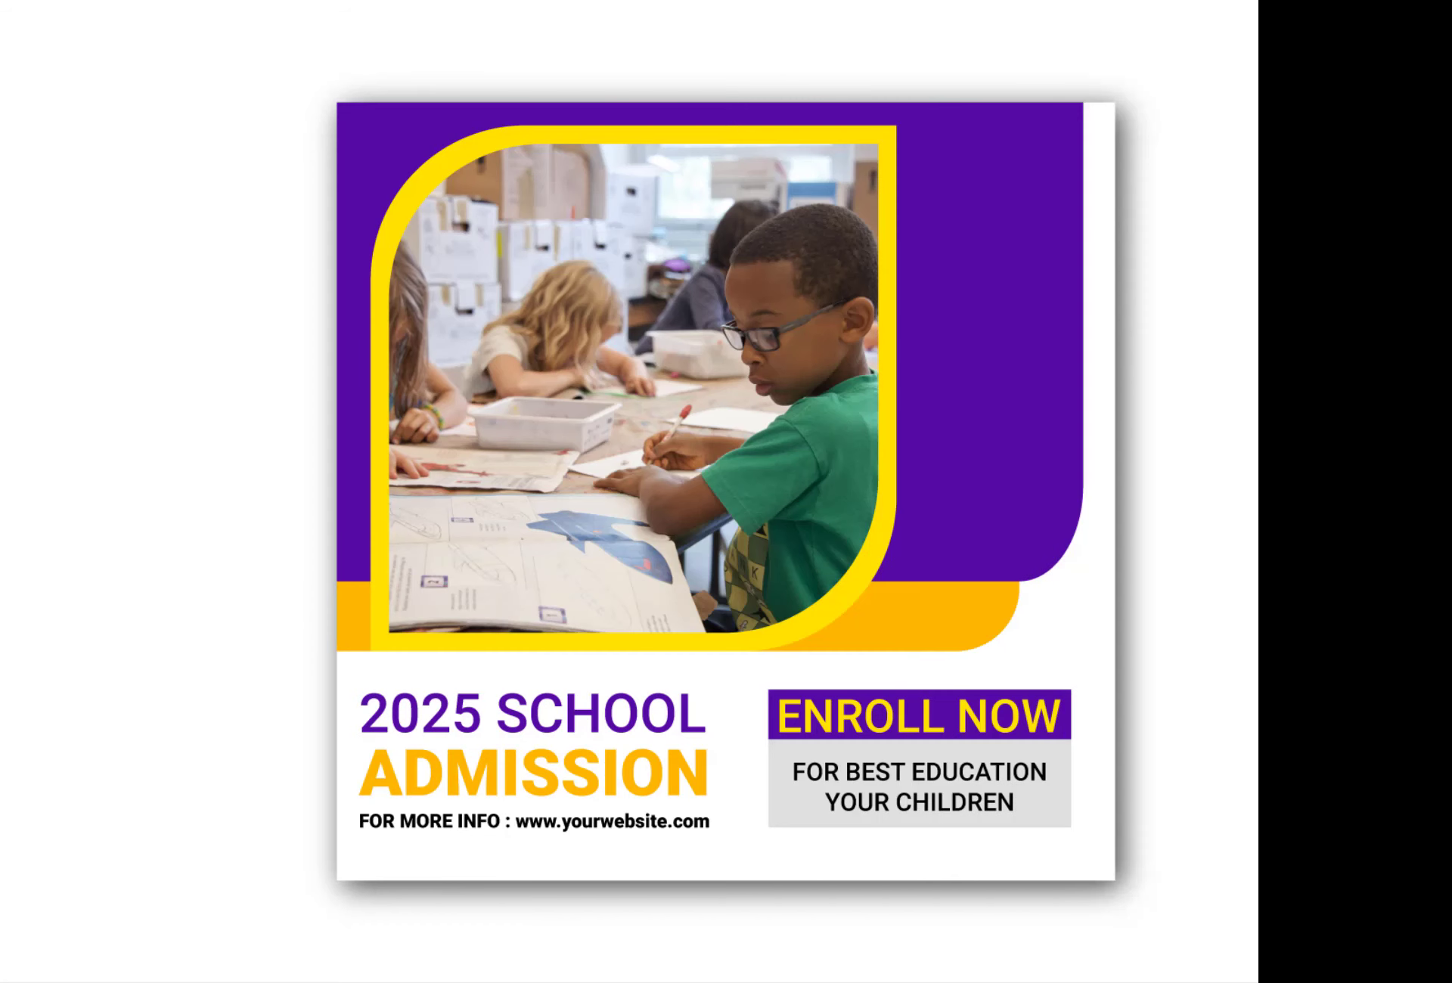